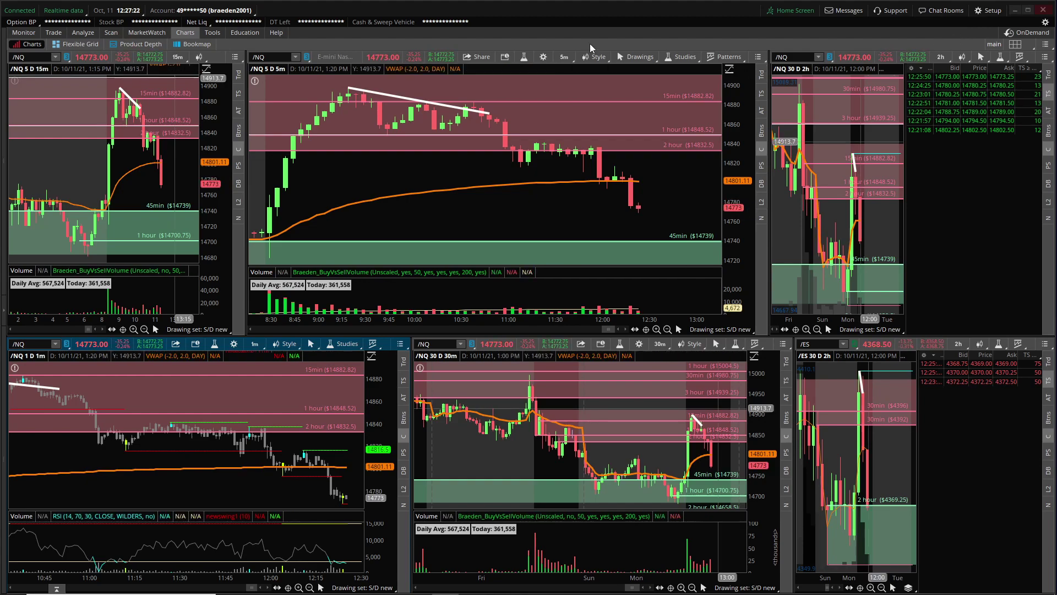
Step: Check the Setup menu's Delete Workspace list without changing anything, then bring Discord over the charts
{"action": "left_click", "coordinate": [988, 10]}
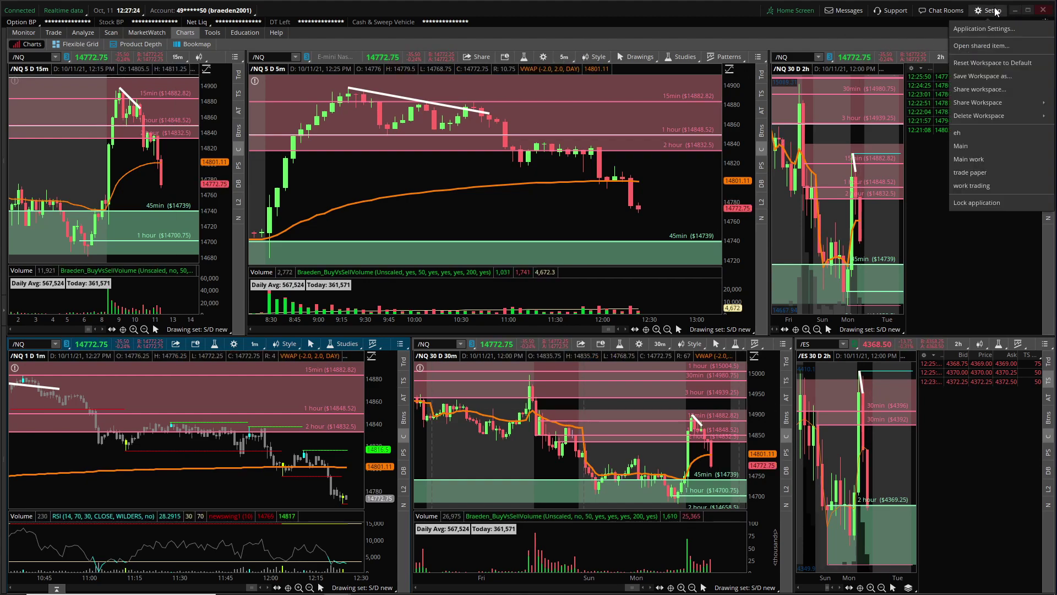
{"action": "mouse_move", "coordinate": [997, 118]}
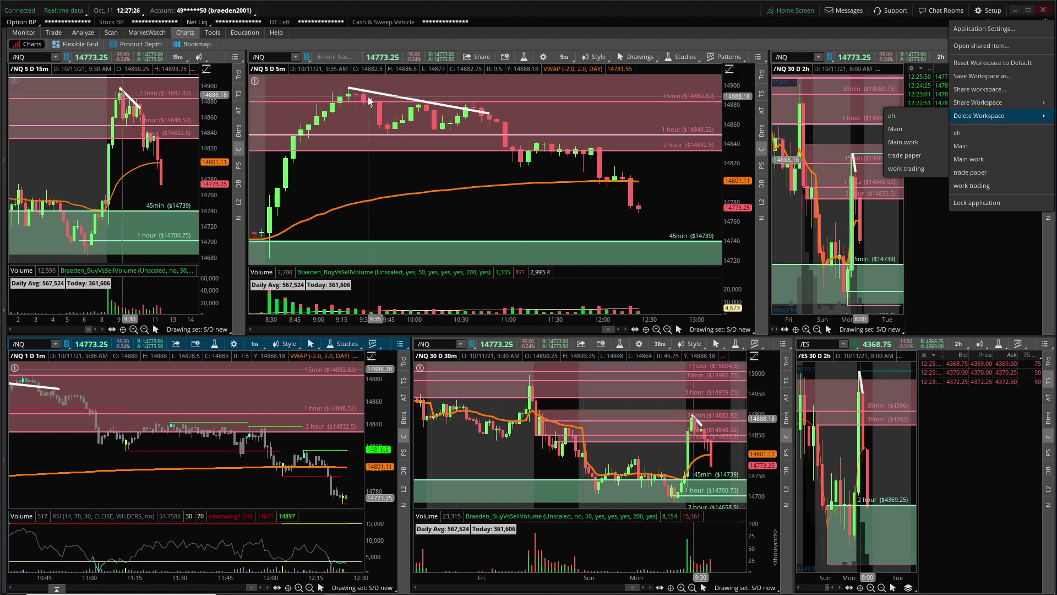
{"action": "key", "text": "Escape"}
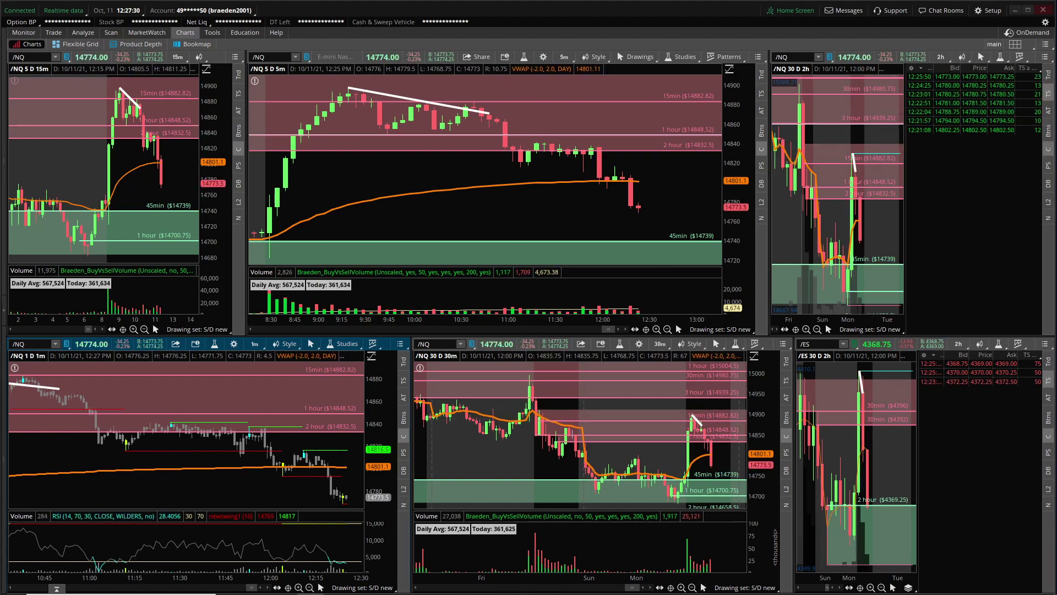
{"action": "left_click", "coordinate": [24, 441]}
{"action": "scroll", "coordinate": [374, 388], "scroll_direction": "down", "scroll_amount": 4}
Step: In Discord, go through resources-info and recap-and-morning-charts to members-tos-help, read the MY TOS link, and close Discord
{"action": "left_click", "coordinate": [378, 398]}
{"action": "left_click", "coordinate": [380, 417]}
{"action": "left_click", "coordinate": [378, 380]}
{"action": "scroll", "coordinate": [527, 325], "scroll_direction": "up", "scroll_amount": 2}
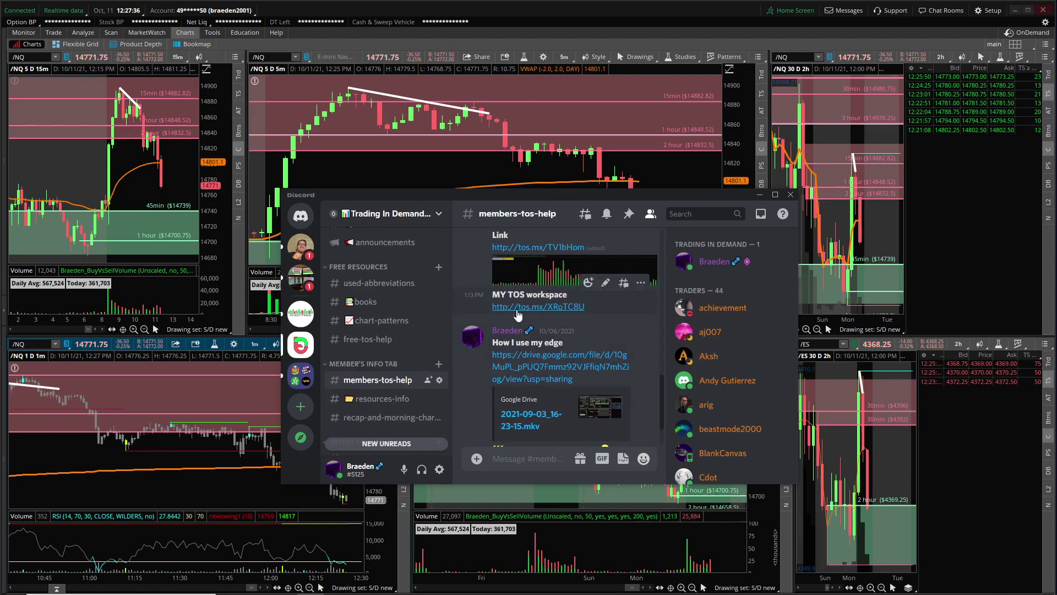
{"action": "left_click", "coordinate": [760, 195]}
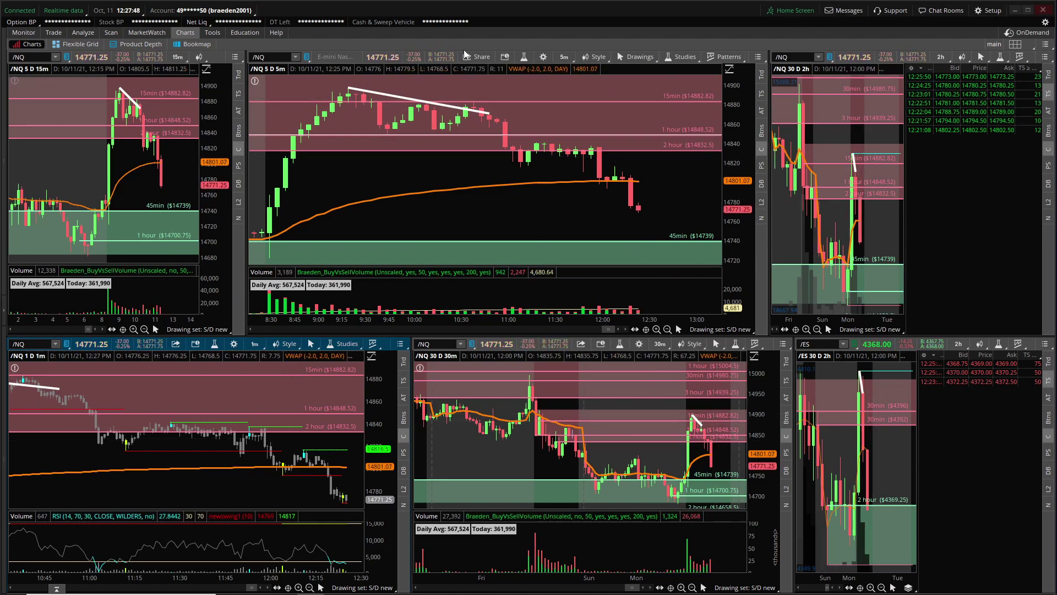
Step: On Chart Settings' Appearance page, try the up-candle border colour and fill options without changing colour
{"action": "left_click", "coordinate": [543, 57]}
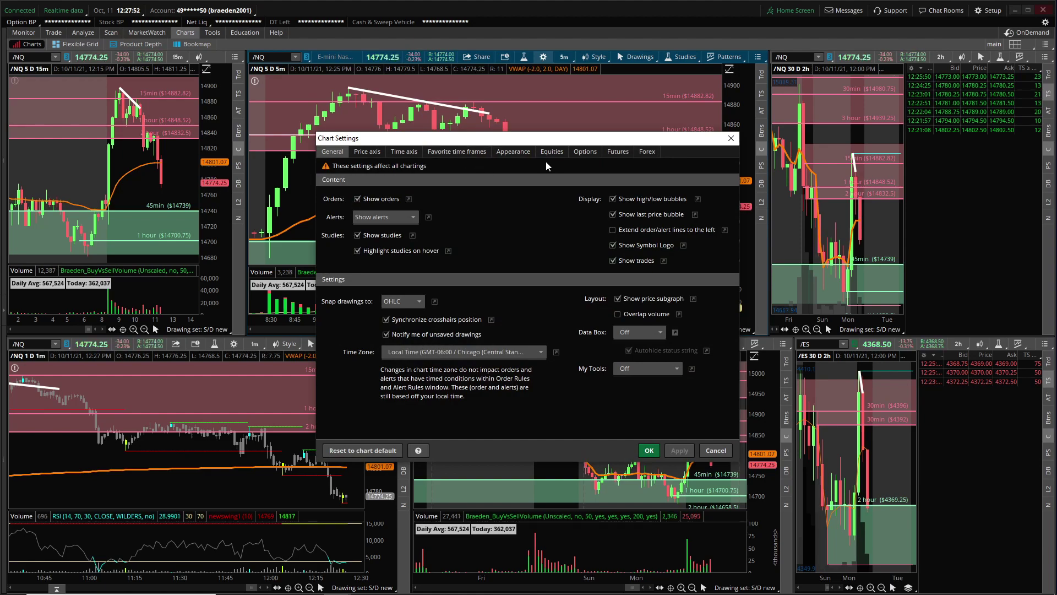
{"action": "left_click", "coordinate": [528, 154]}
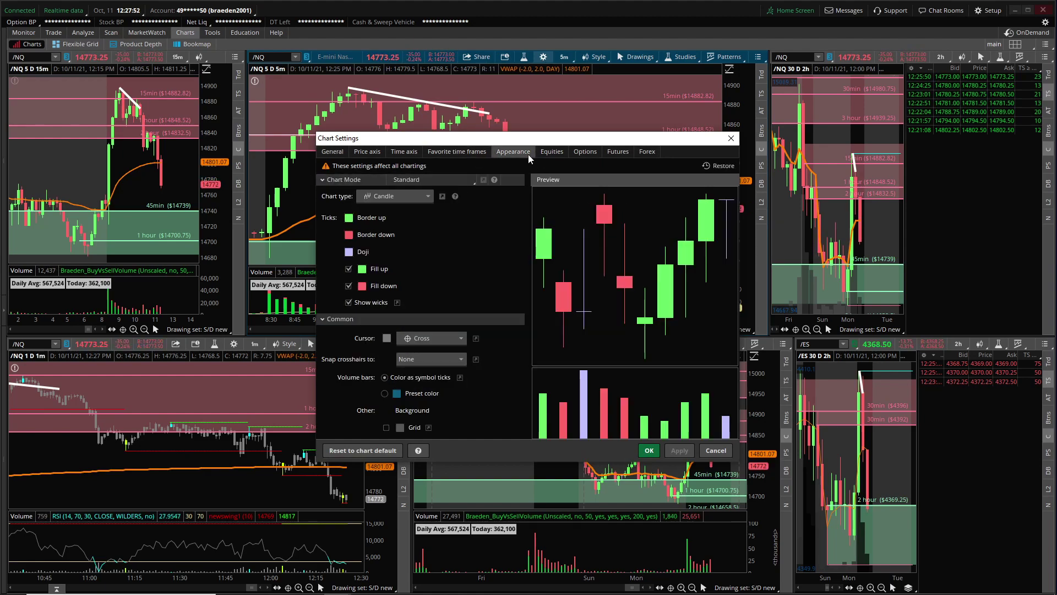
{"action": "left_click", "coordinate": [349, 219]}
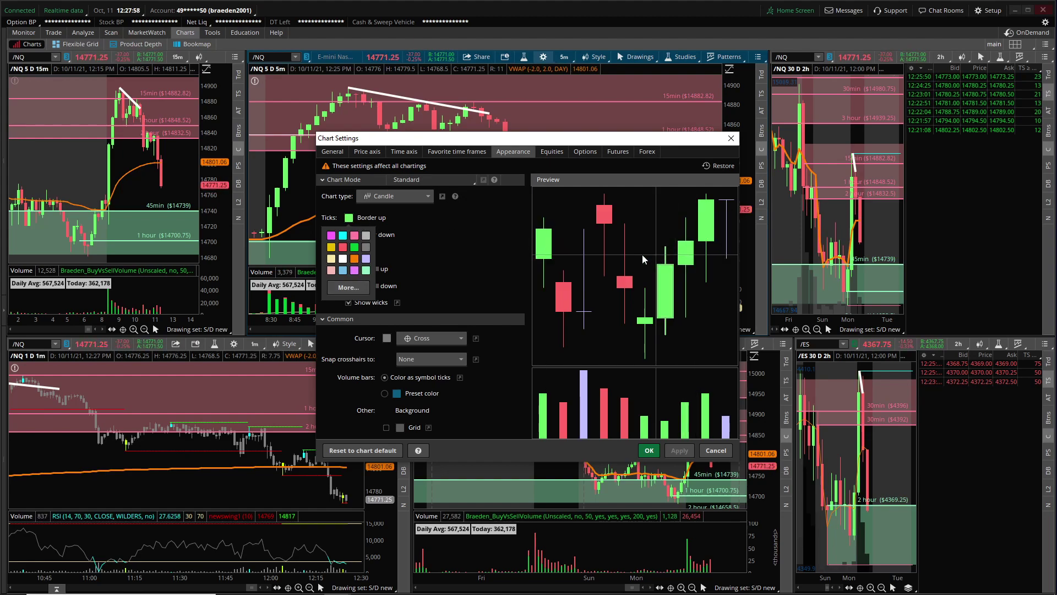
{"action": "left_click", "coordinate": [479, 245]}
{"action": "left_click", "coordinate": [349, 217]}
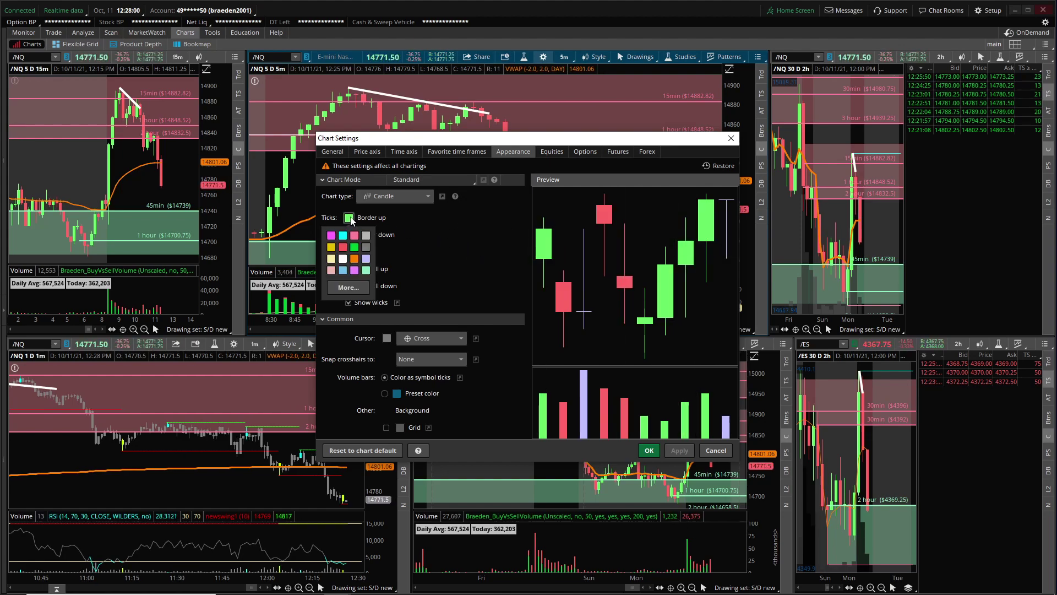
{"action": "left_click", "coordinate": [697, 257]}
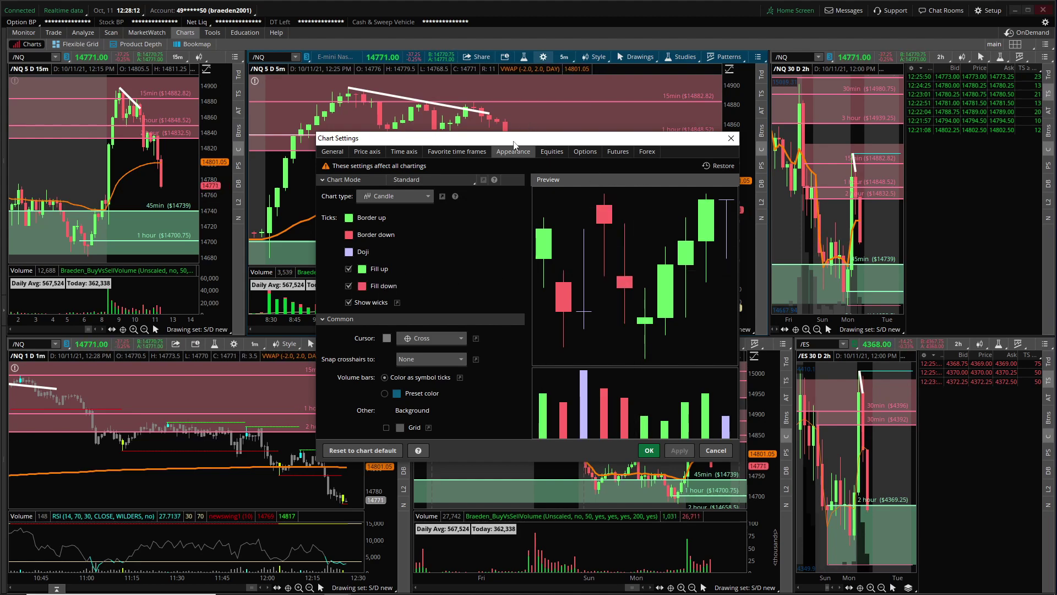
{"action": "left_click", "coordinate": [348, 269]}
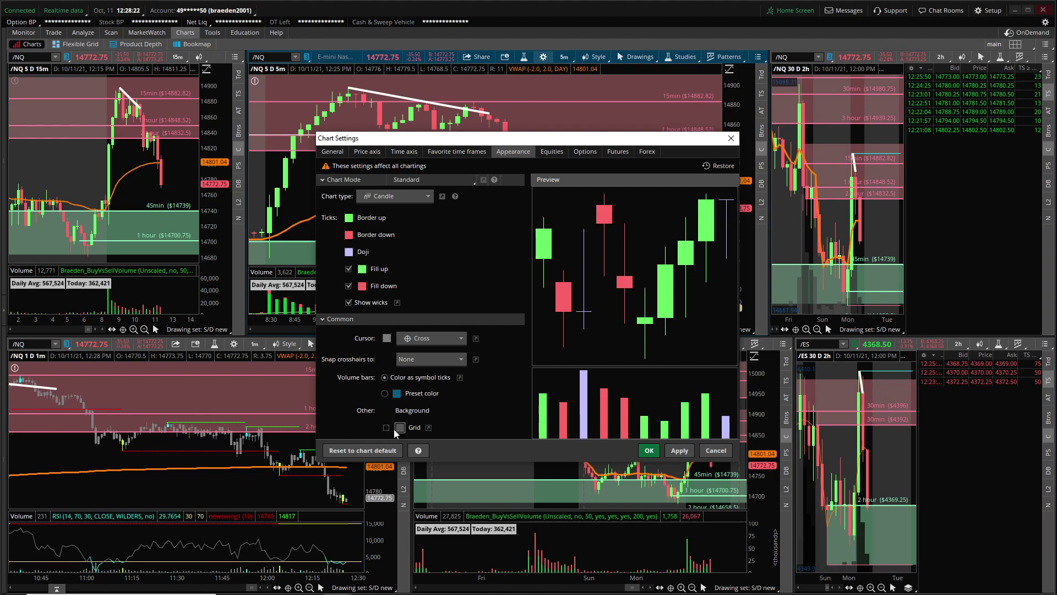
Step: Make crosshairs snap to OHLC, apply, and close Chart Settings
{"action": "left_click", "coordinate": [427, 359]}
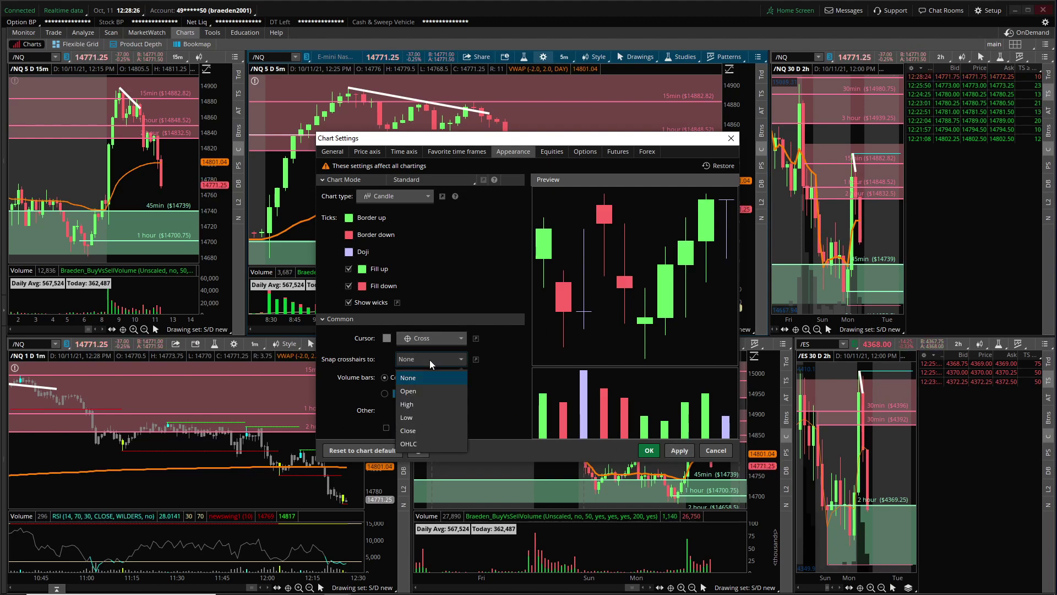
{"action": "left_click", "coordinate": [423, 445]}
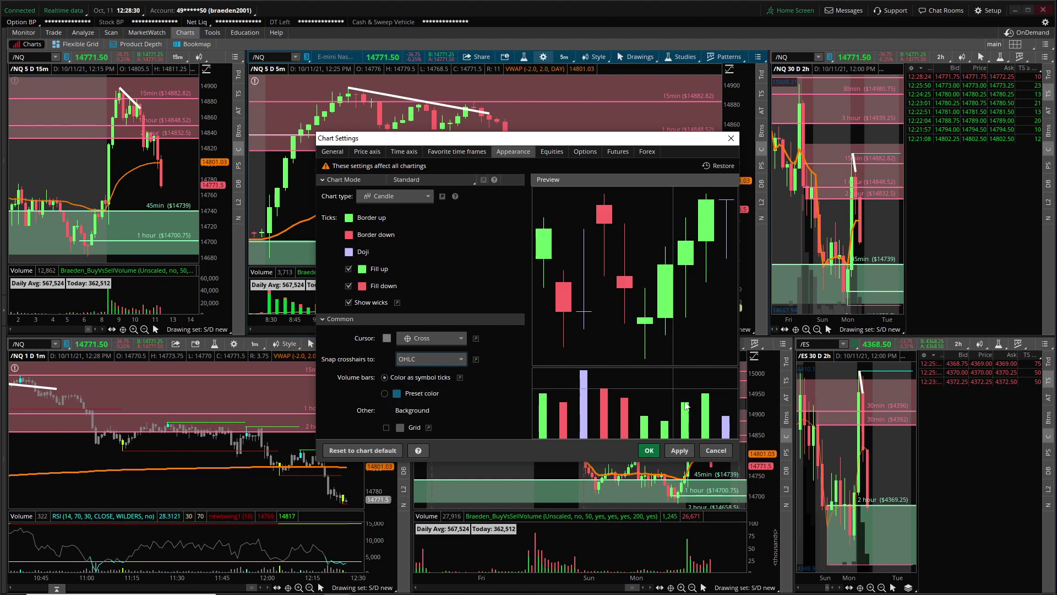
{"action": "left_click", "coordinate": [674, 451]}
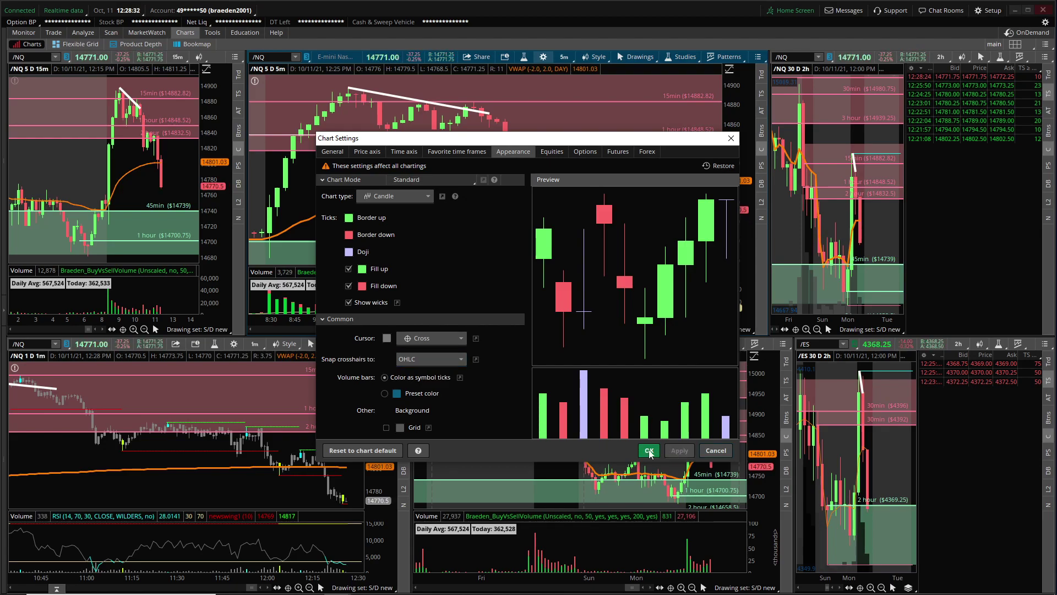
{"action": "left_click", "coordinate": [649, 451]}
Step: Reopen Chart Settings and compare the Equities and Futures tabs before moving on to other pages
{"action": "left_click", "coordinate": [544, 57]}
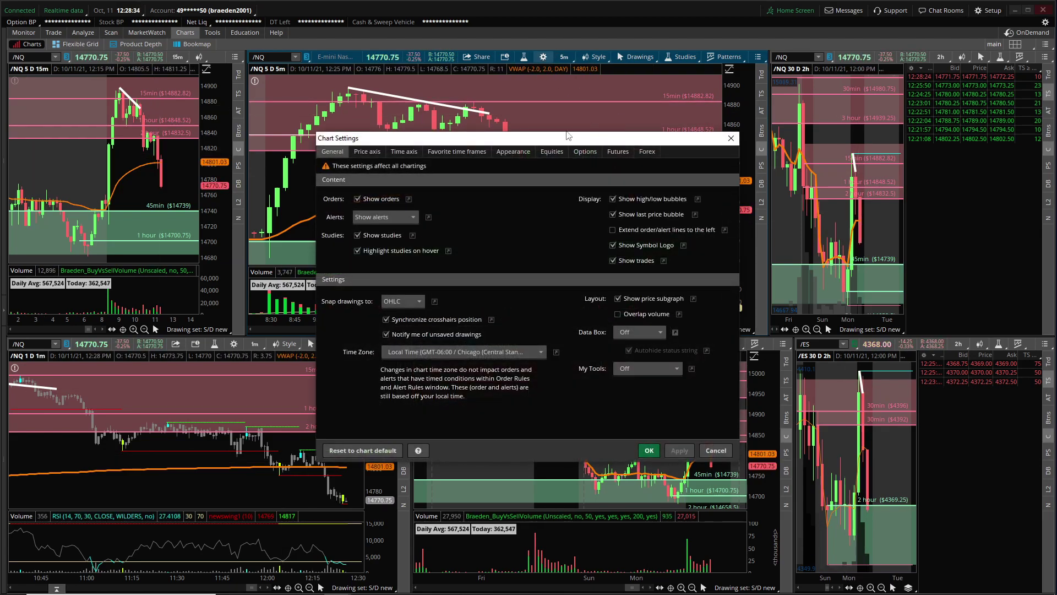
{"action": "left_click", "coordinate": [562, 152]}
{"action": "left_click", "coordinate": [618, 151]}
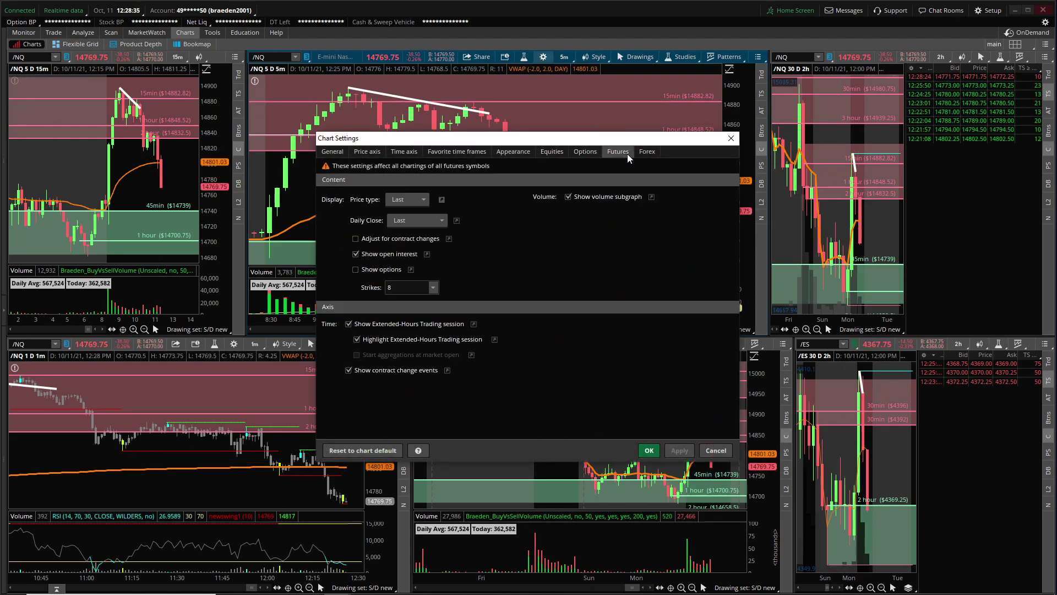
{"action": "left_click", "coordinate": [566, 152]}
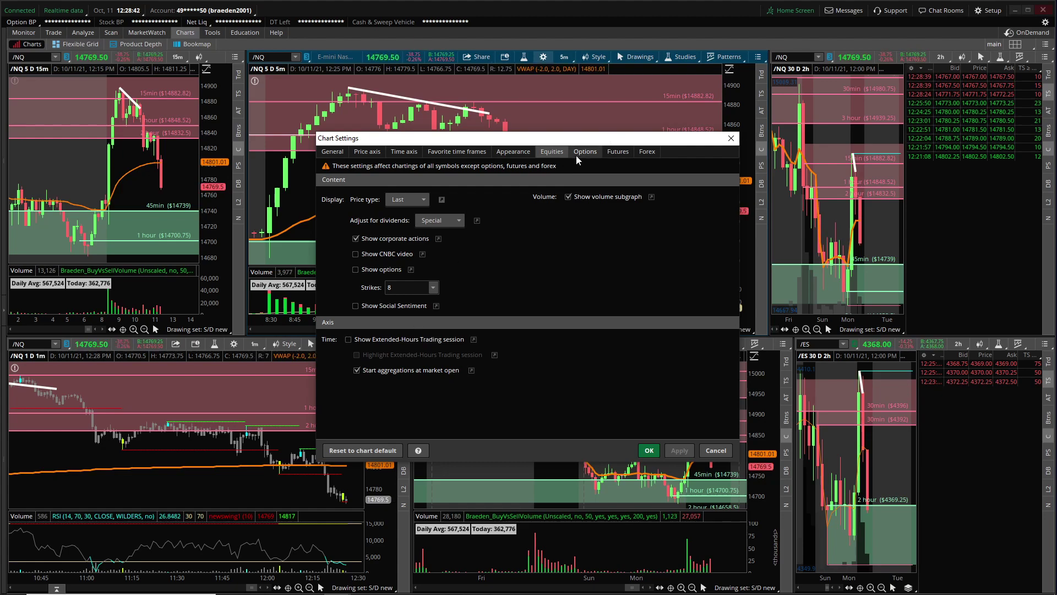
{"action": "left_click", "coordinate": [611, 152]}
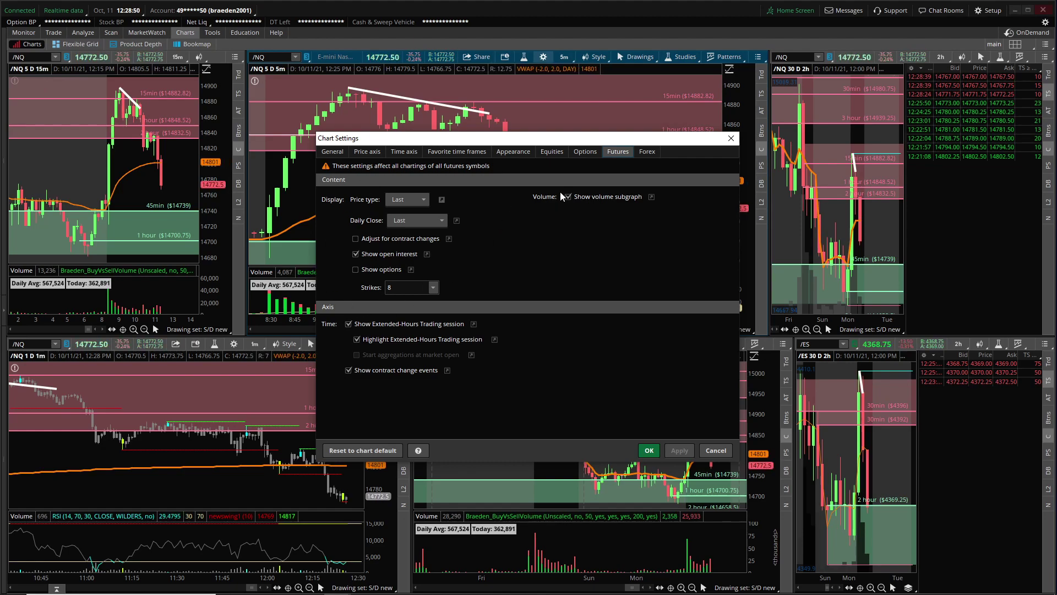
{"action": "left_click", "coordinate": [552, 152]}
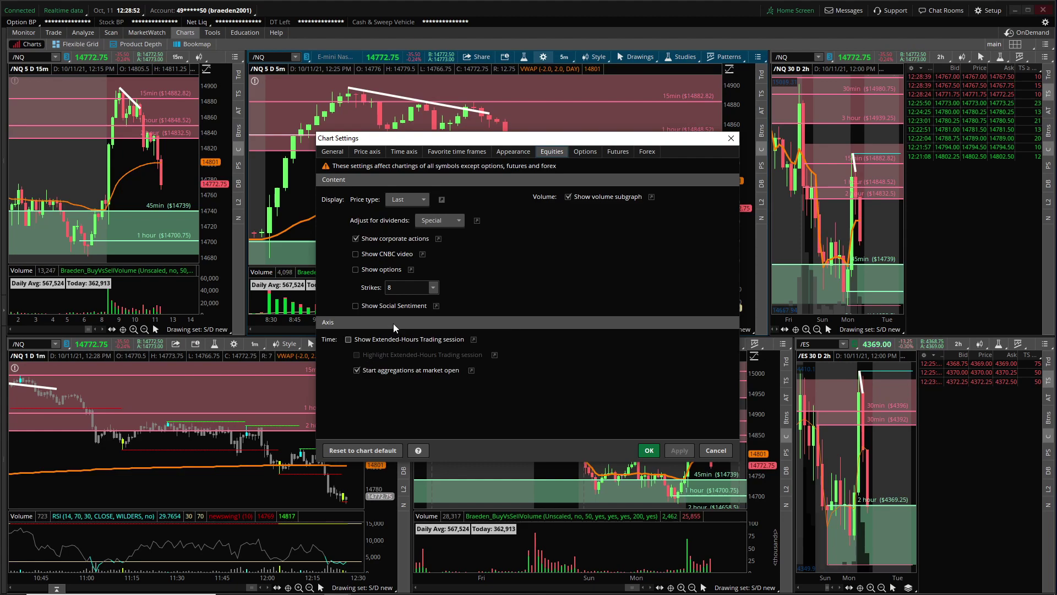
{"action": "left_click", "coordinate": [337, 153]}
Step: Open the Favorite time frames list and select the 1 D : 1m entry
{"action": "left_click", "coordinate": [372, 152]}
{"action": "left_click", "coordinate": [457, 152]}
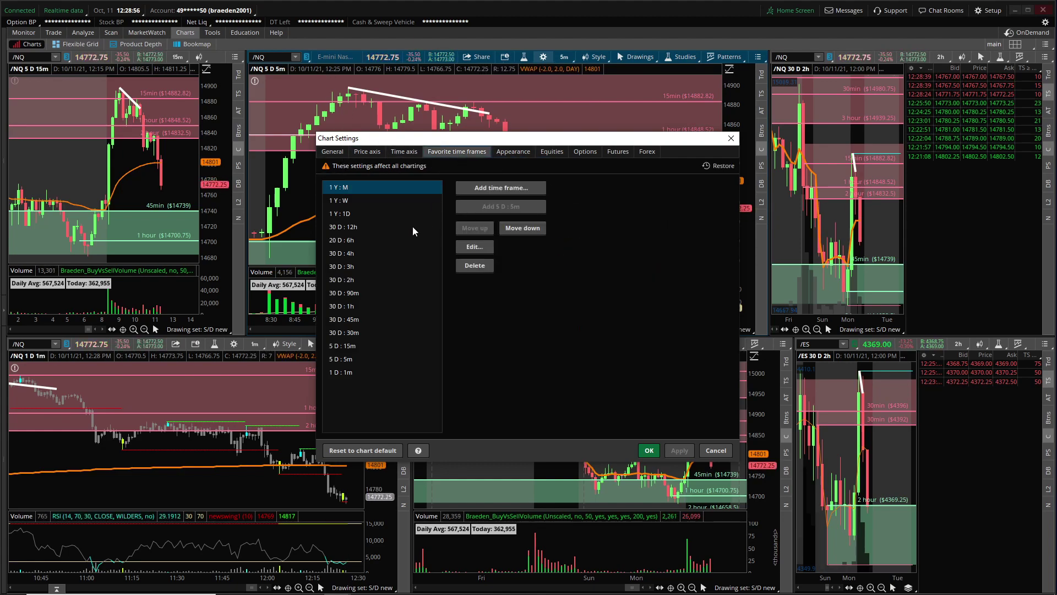
{"action": "left_click", "coordinate": [352, 373]}
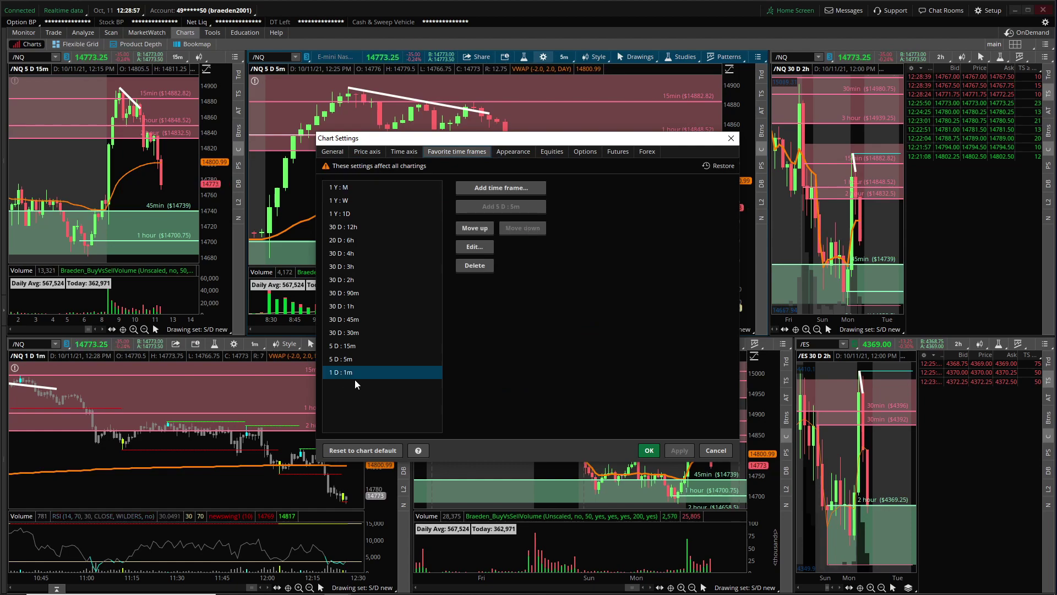
Step: Add a 1 D : 12h intraday favorite time frame, then delete it again
{"action": "left_click", "coordinate": [515, 187]}
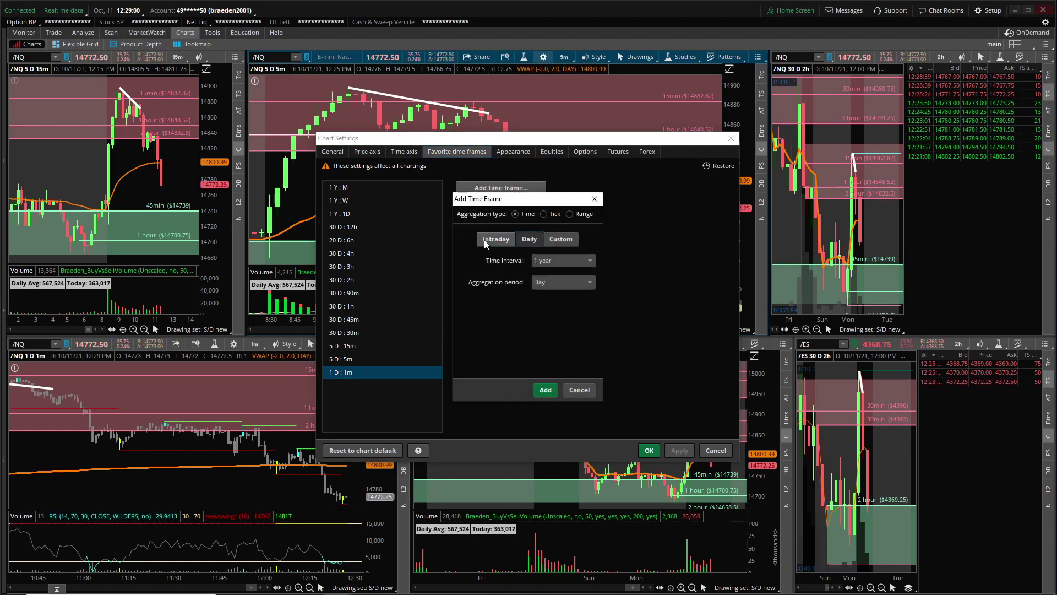
{"action": "left_click", "coordinate": [485, 240]}
{"action": "left_click", "coordinate": [562, 261]}
{"action": "left_click", "coordinate": [565, 277]}
{"action": "left_click", "coordinate": [561, 260]}
{"action": "scroll", "coordinate": [556, 324], "scroll_direction": "down", "scroll_amount": 2}
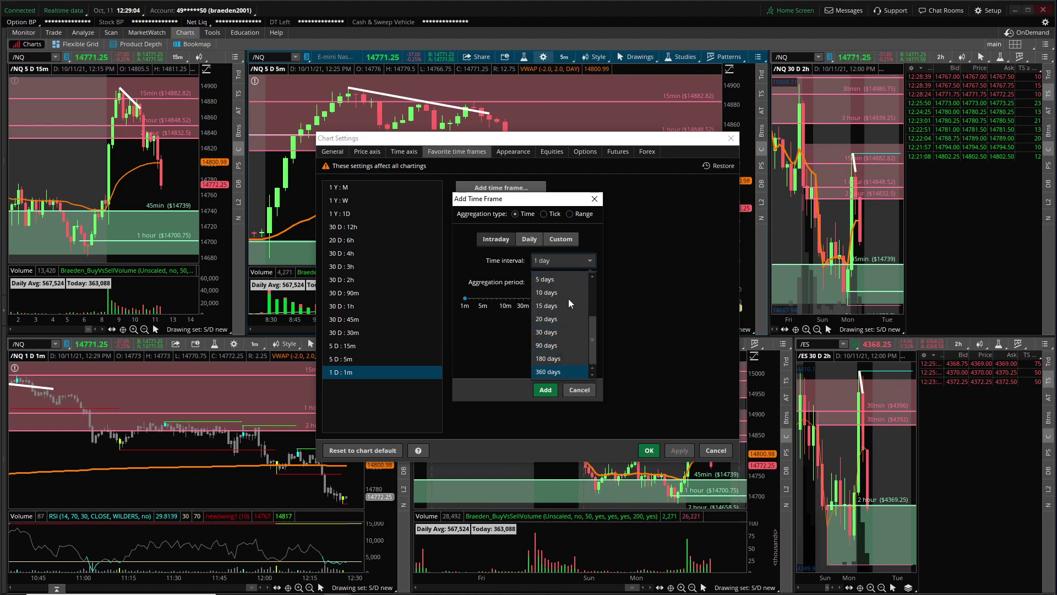
{"action": "left_click", "coordinate": [590, 299]}
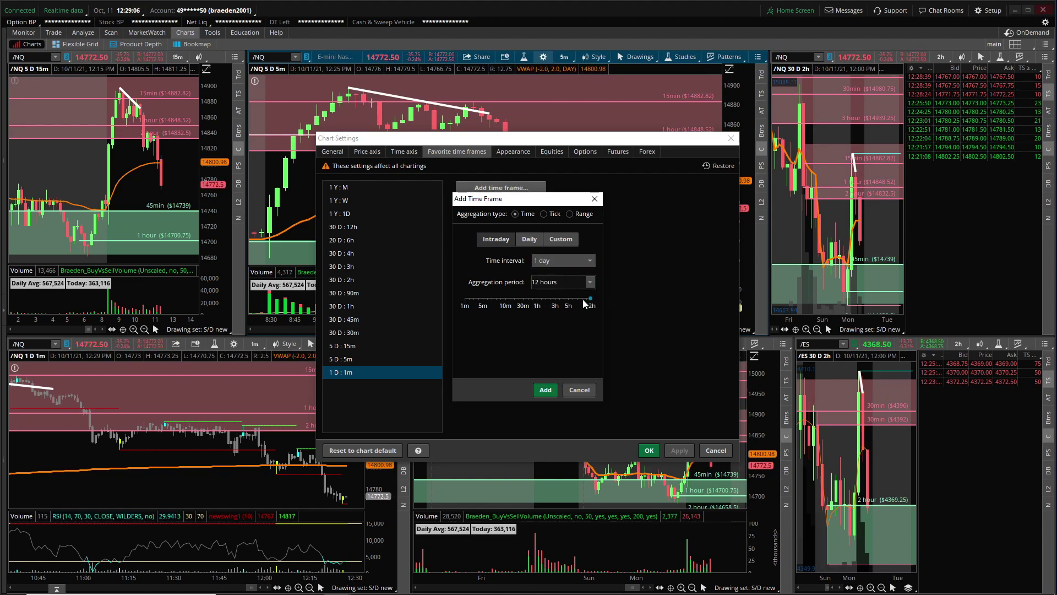
{"action": "left_click", "coordinate": [532, 281]}
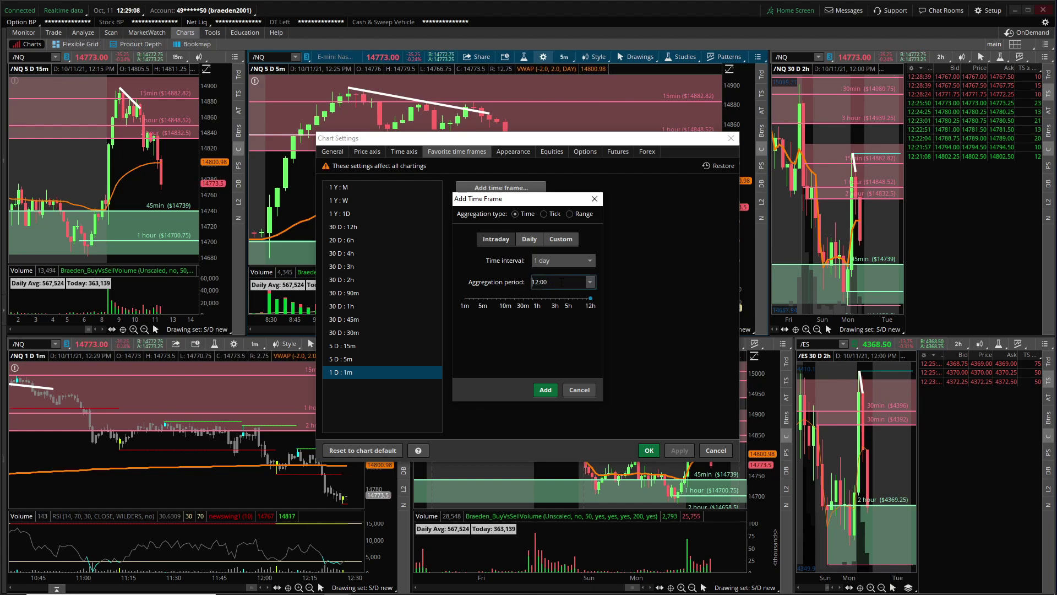
{"action": "type", "text": "24"}
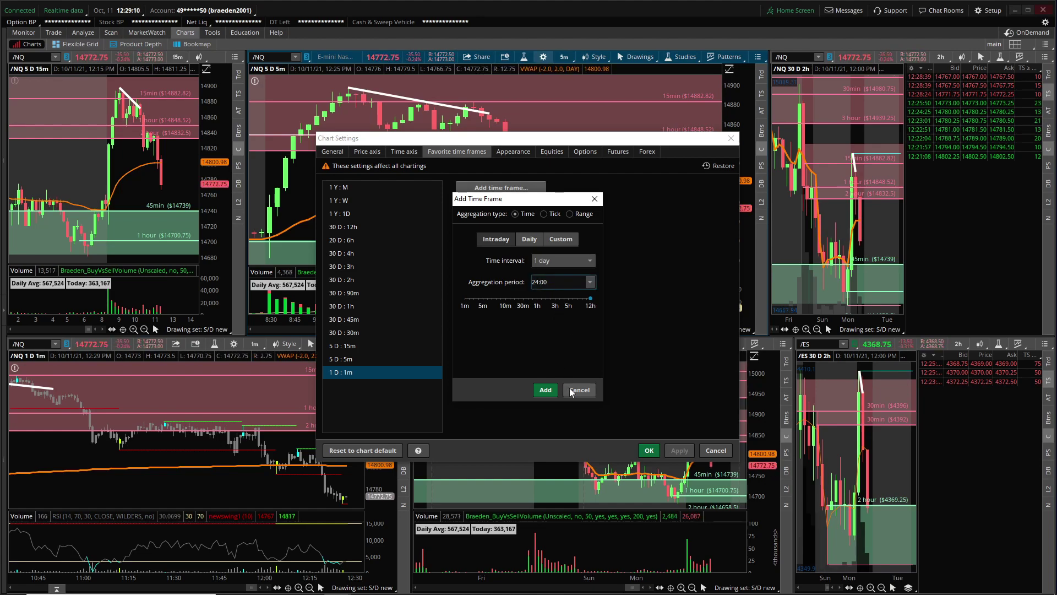
{"action": "left_click", "coordinate": [545, 389]}
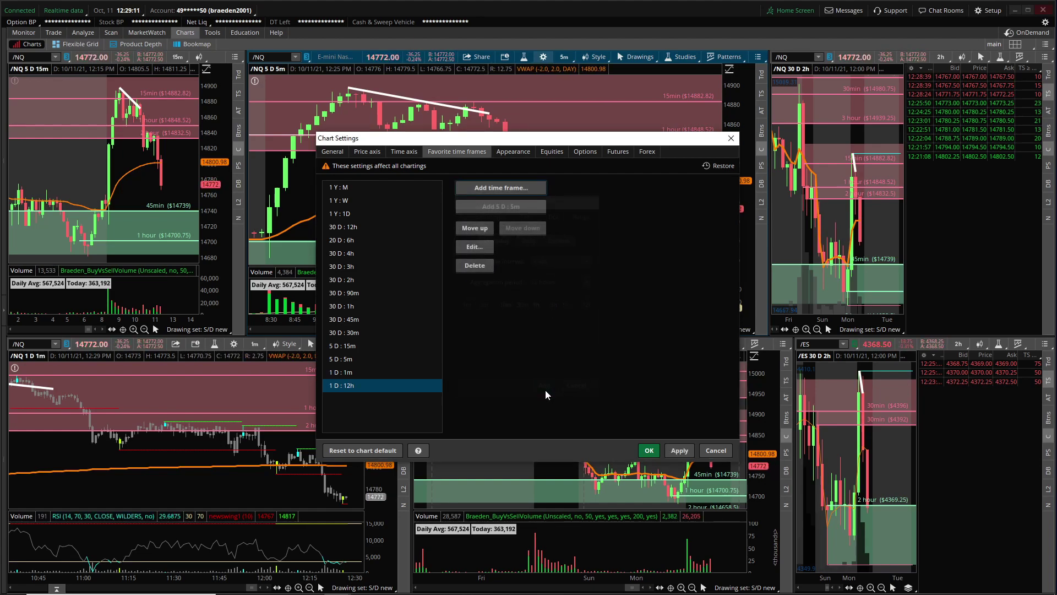
{"action": "left_click", "coordinate": [467, 265]}
Step: Set up a daily 1-year time frame, then cancel without adding it
{"action": "left_click", "coordinate": [493, 188]}
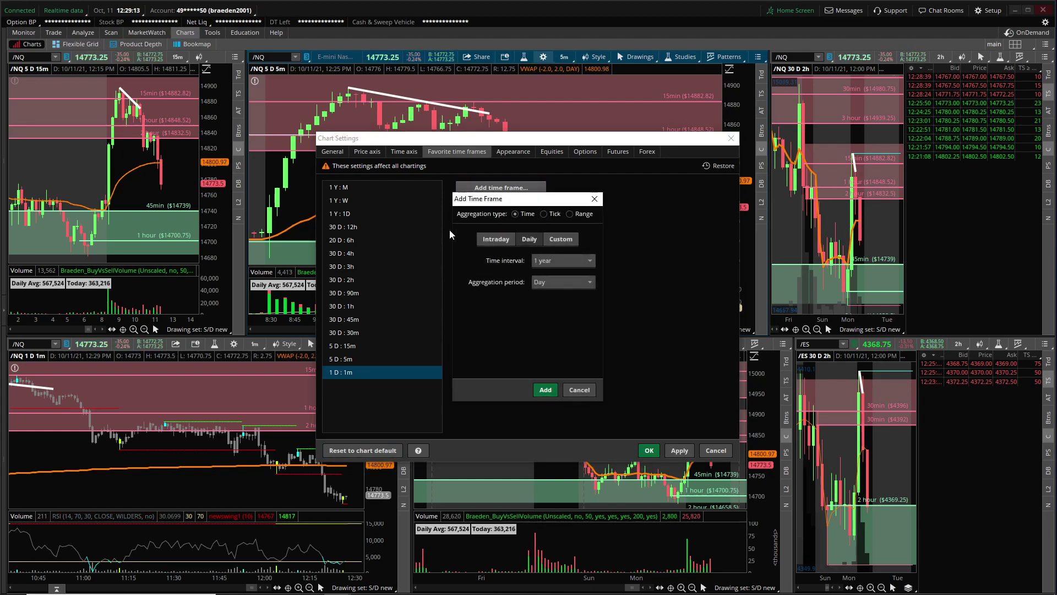
{"action": "left_click", "coordinate": [562, 261]}
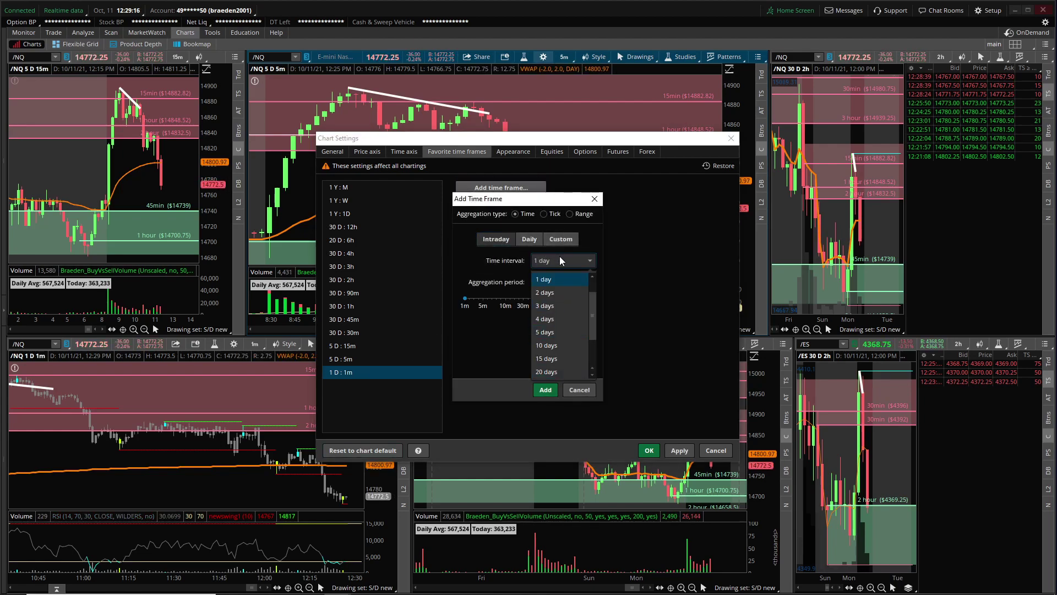
{"action": "left_click", "coordinate": [560, 258]}
{"action": "left_click", "coordinate": [553, 259]}
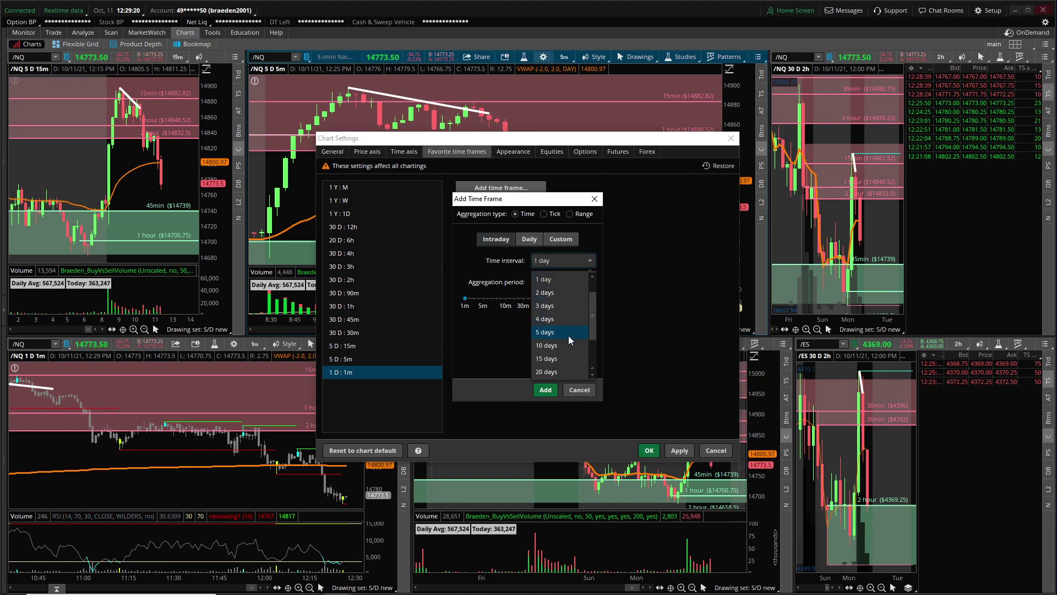
{"action": "scroll", "coordinate": [561, 355], "scroll_direction": "down", "scroll_amount": 1}
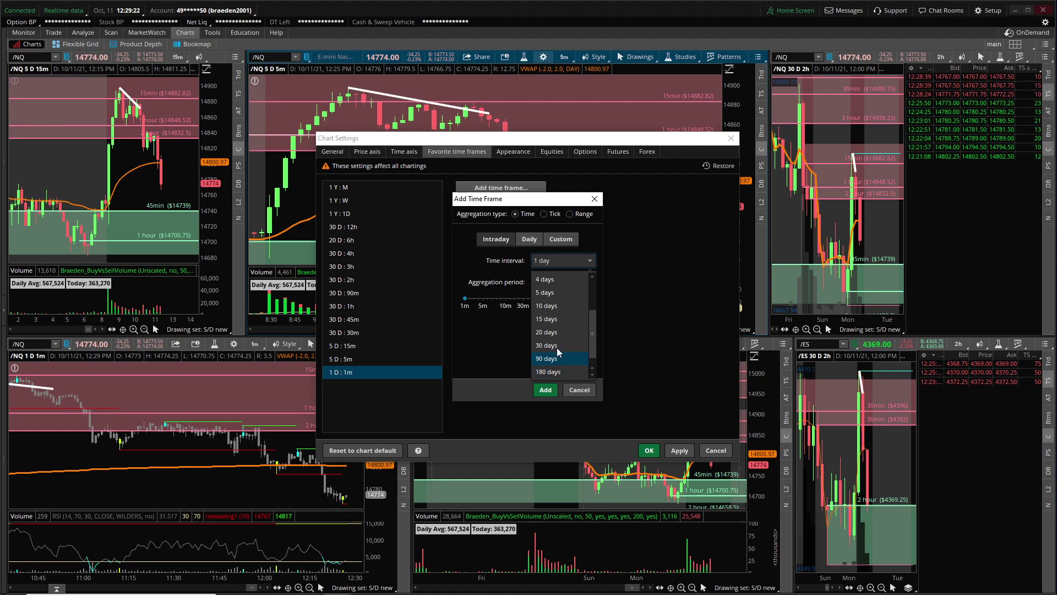
{"action": "left_click", "coordinate": [464, 314]}
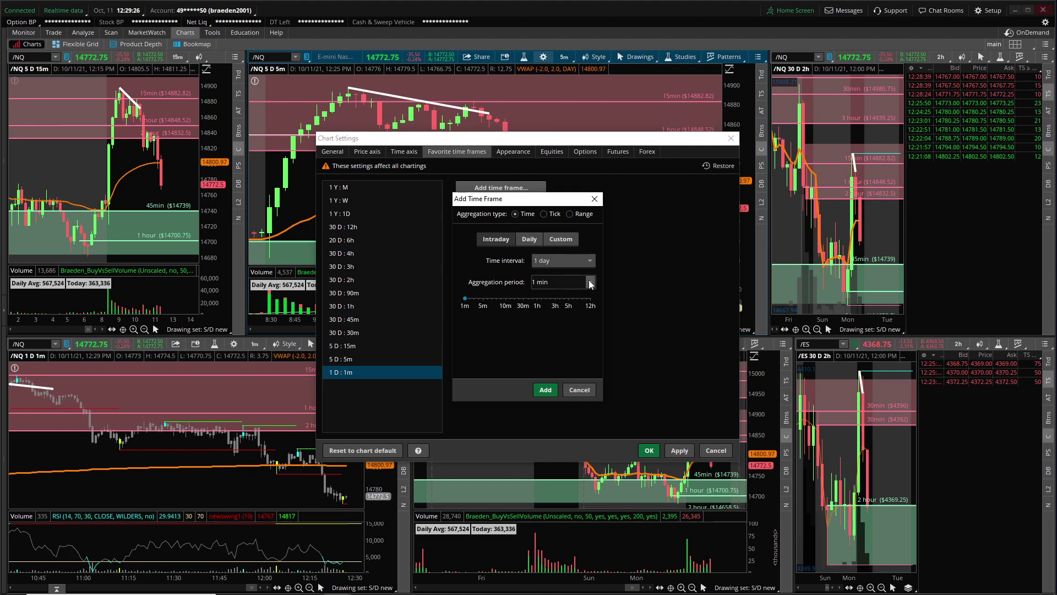
{"action": "left_click", "coordinate": [530, 242]}
{"action": "left_click", "coordinate": [583, 258]}
{"action": "left_click", "coordinate": [563, 282]}
{"action": "left_click", "coordinate": [563, 263]}
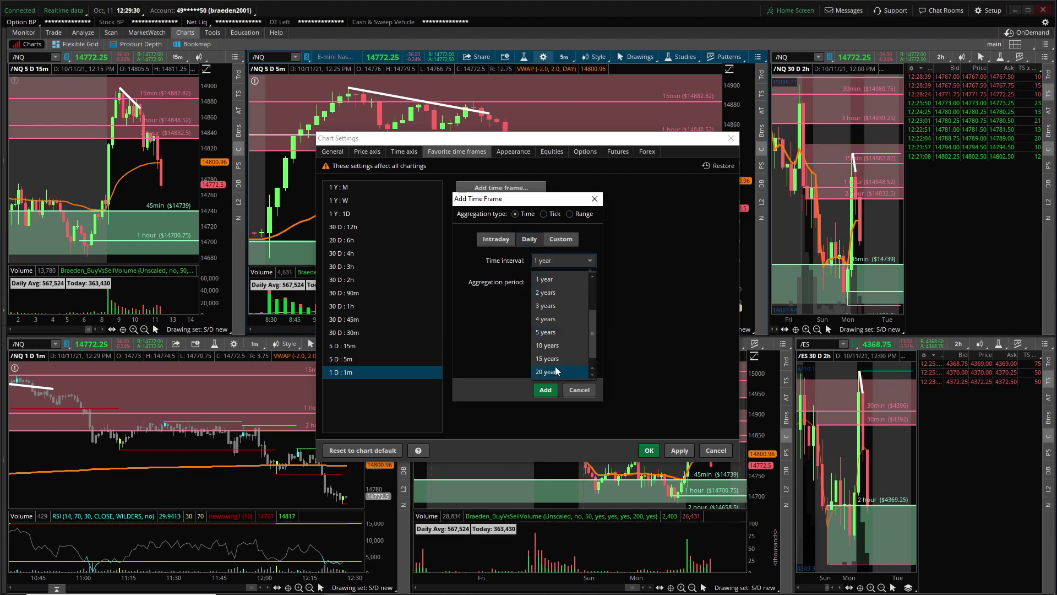
{"action": "left_click", "coordinate": [574, 411]}
{"action": "left_click", "coordinate": [584, 392]}
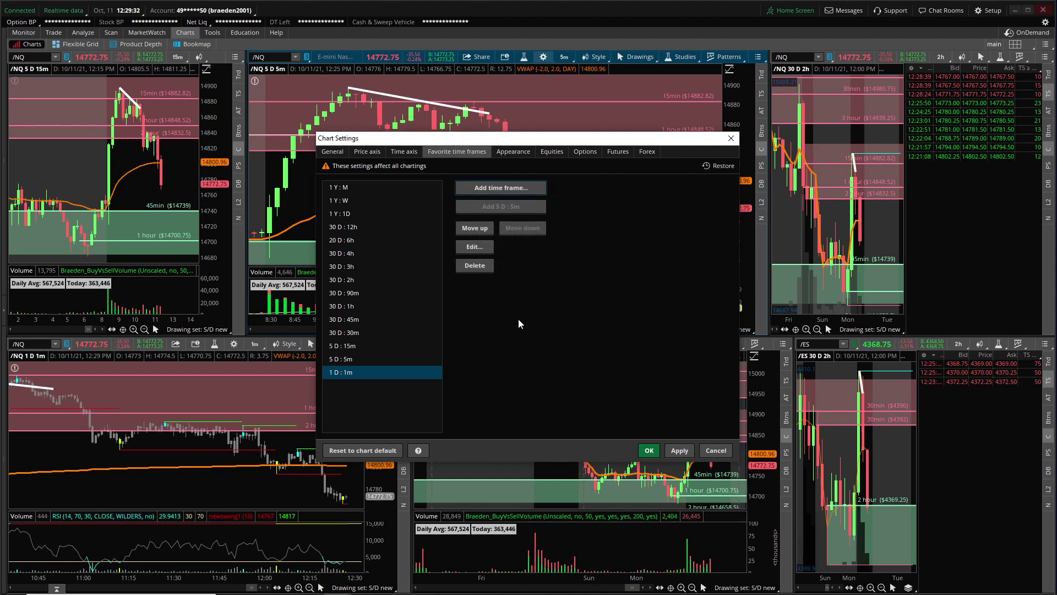
Step: Look over the Time axis settings, then switch to the Price axis page
{"action": "left_click", "coordinate": [414, 154]}
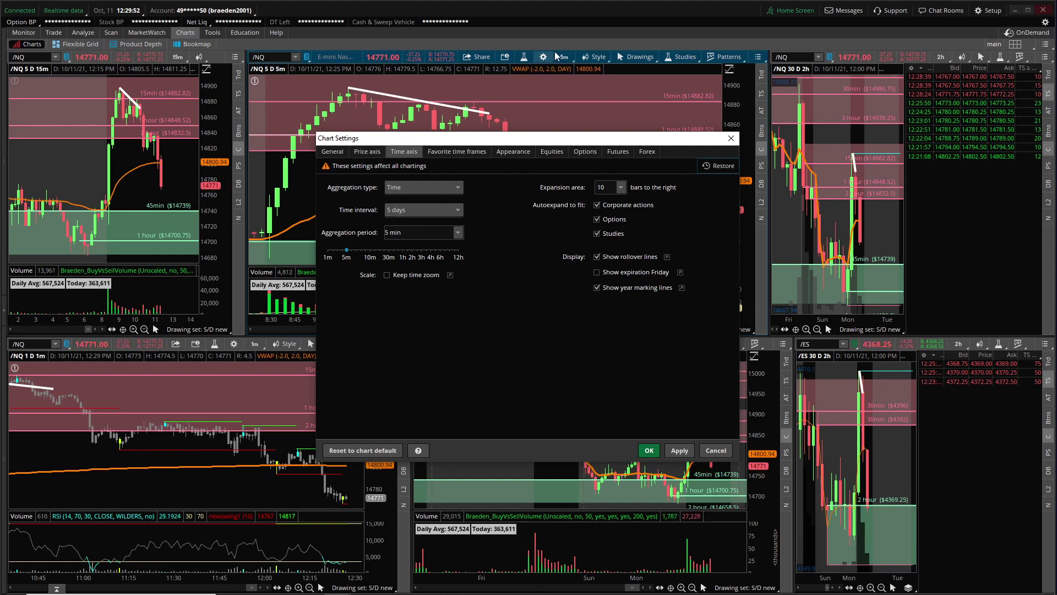
{"action": "left_click", "coordinate": [372, 152]}
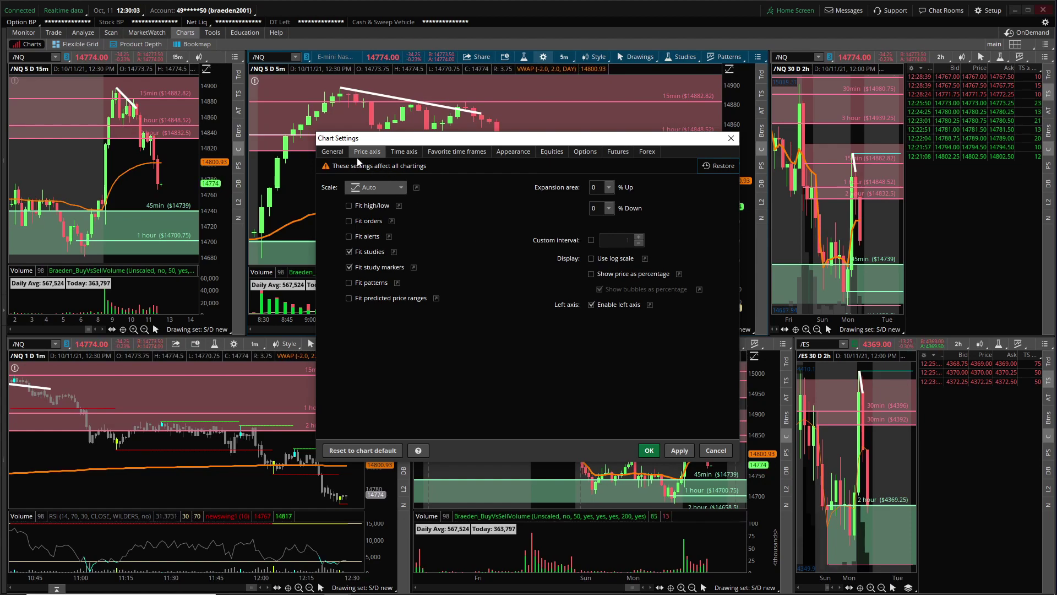
Step: On the General tab, show drawing tools on each chart, apply, and close Chart Settings
{"action": "left_click", "coordinate": [332, 151]}
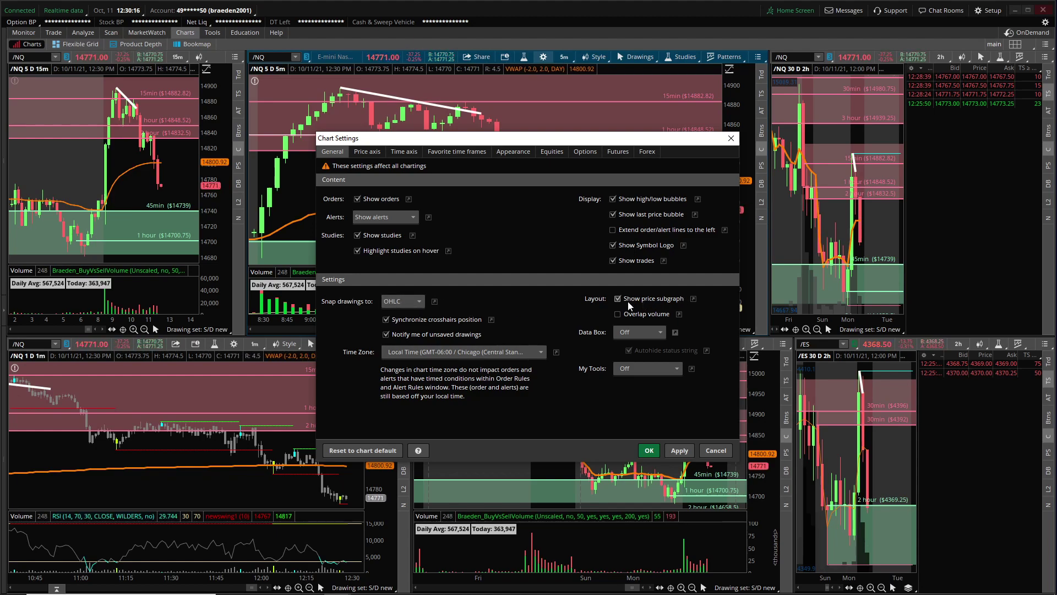
{"action": "left_click", "coordinate": [631, 373]}
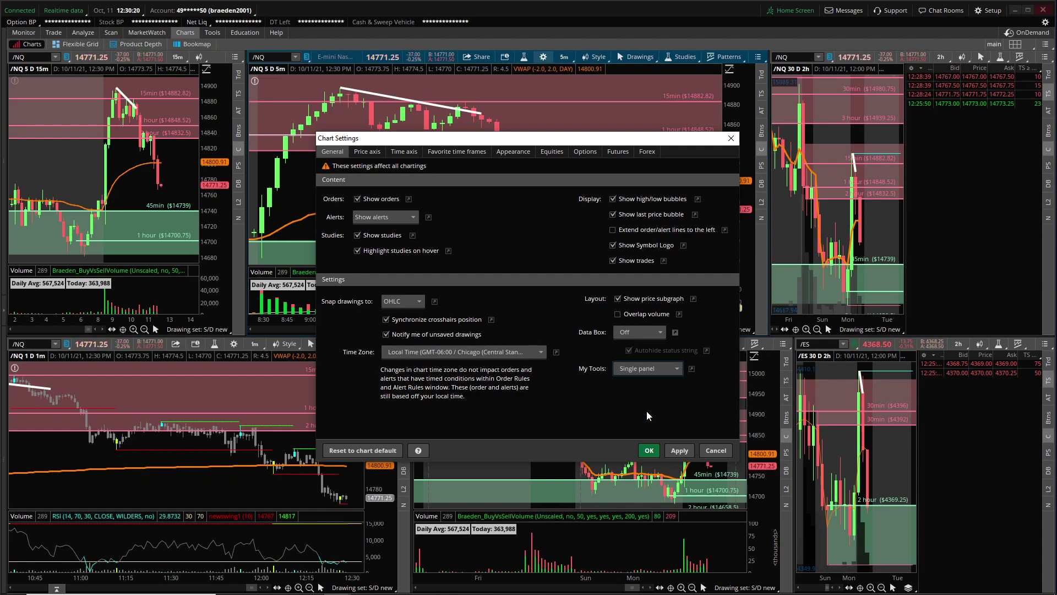
{"action": "left_click", "coordinate": [649, 450]}
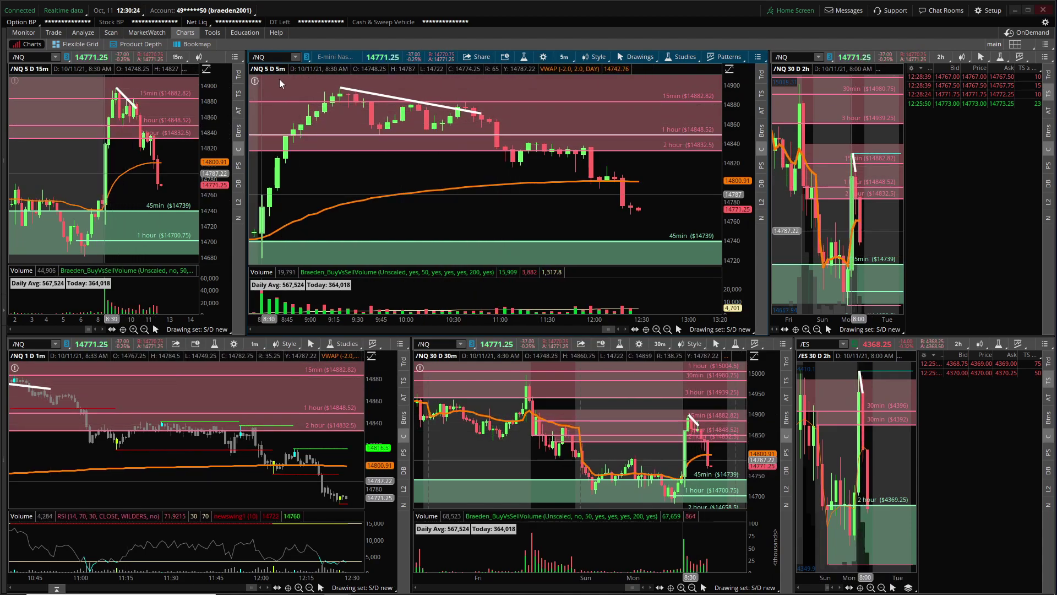
{"action": "left_click", "coordinate": [543, 57]}
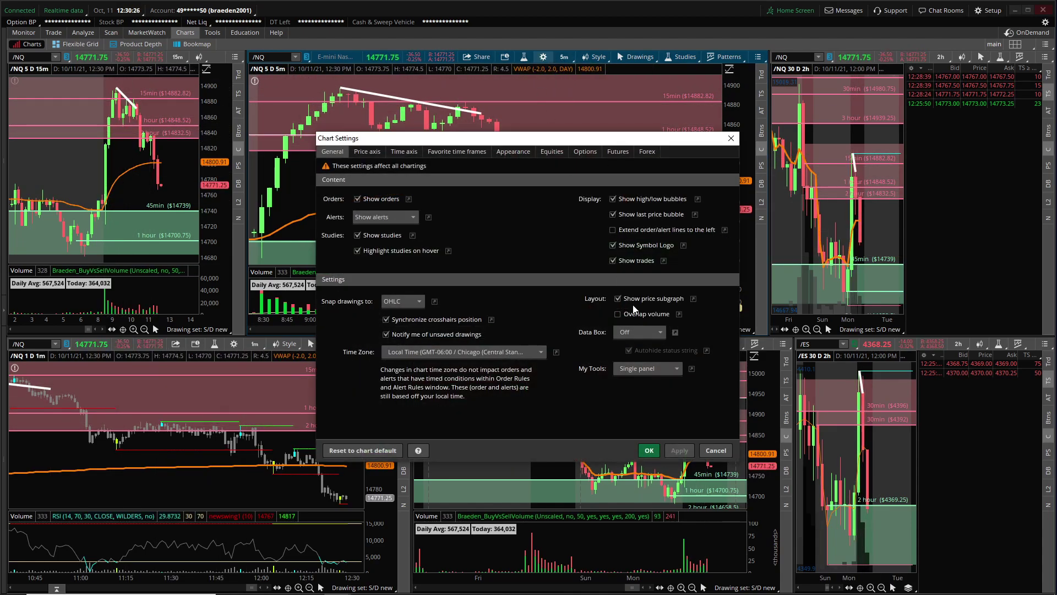
{"action": "left_click", "coordinate": [647, 369]}
{"action": "left_click", "coordinate": [641, 390]}
{"action": "left_click", "coordinate": [680, 449]}
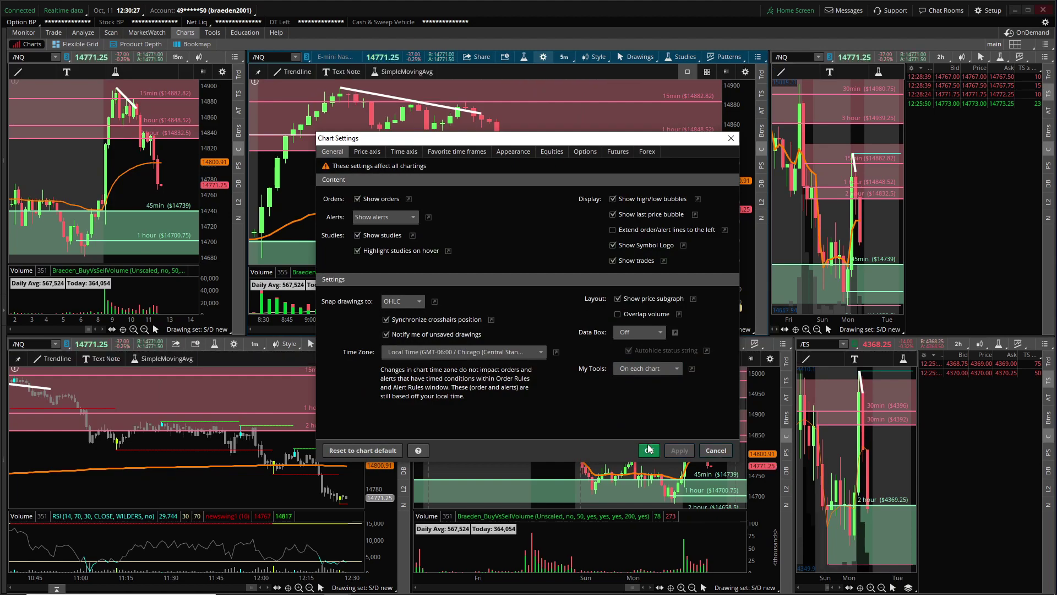
{"action": "left_click", "coordinate": [648, 450]}
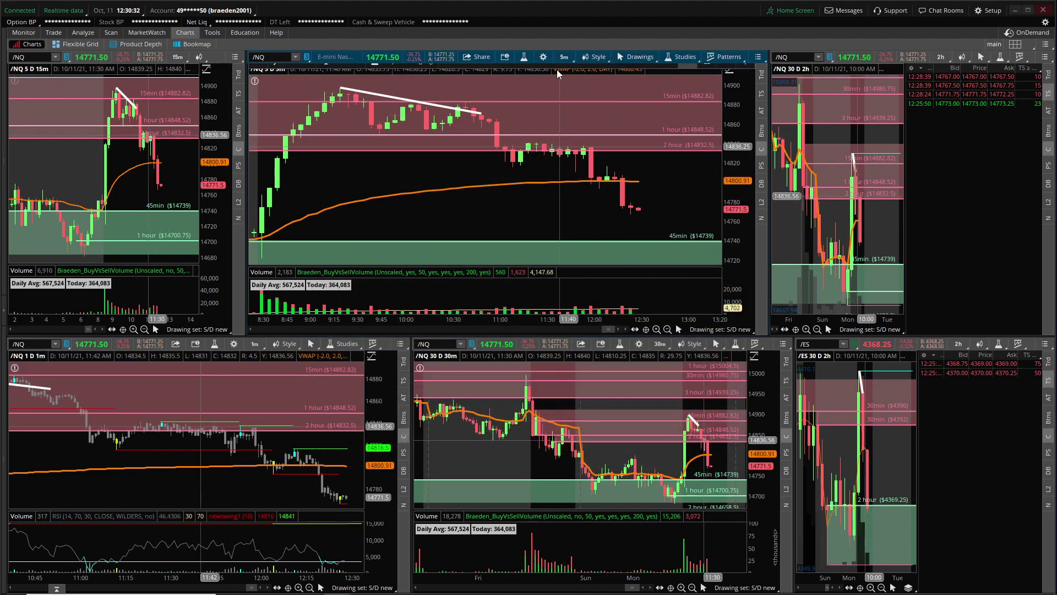
Step: Turn the drawing tools back off and make the data box Floating
{"action": "left_click", "coordinate": [543, 57]}
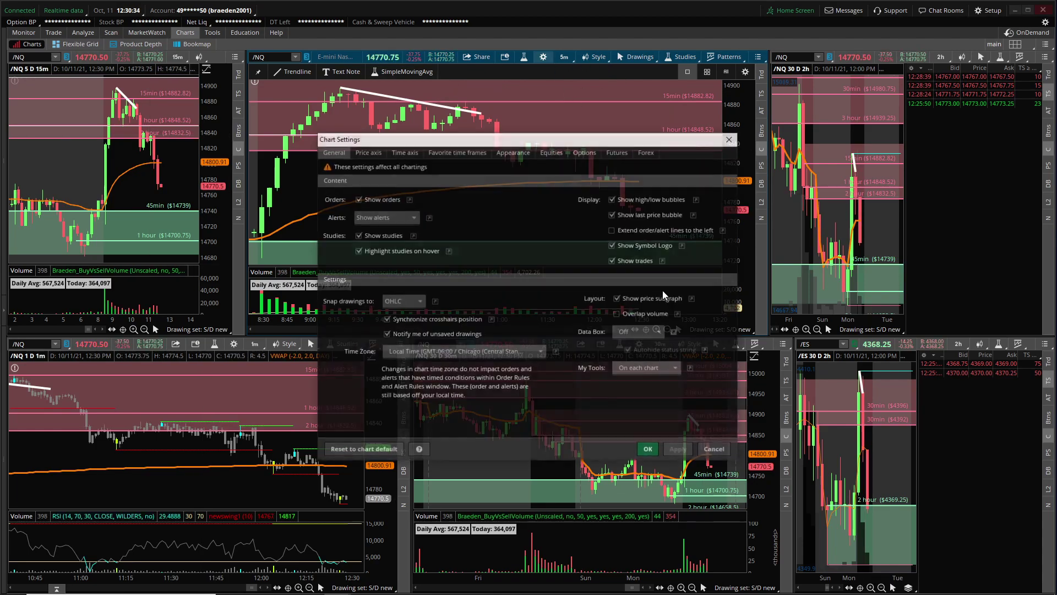
{"action": "left_click", "coordinate": [643, 370]}
{"action": "left_click", "coordinate": [642, 382]}
{"action": "left_click", "coordinate": [646, 333]}
{"action": "left_click", "coordinate": [639, 366]}
{"action": "left_click", "coordinate": [648, 450]}
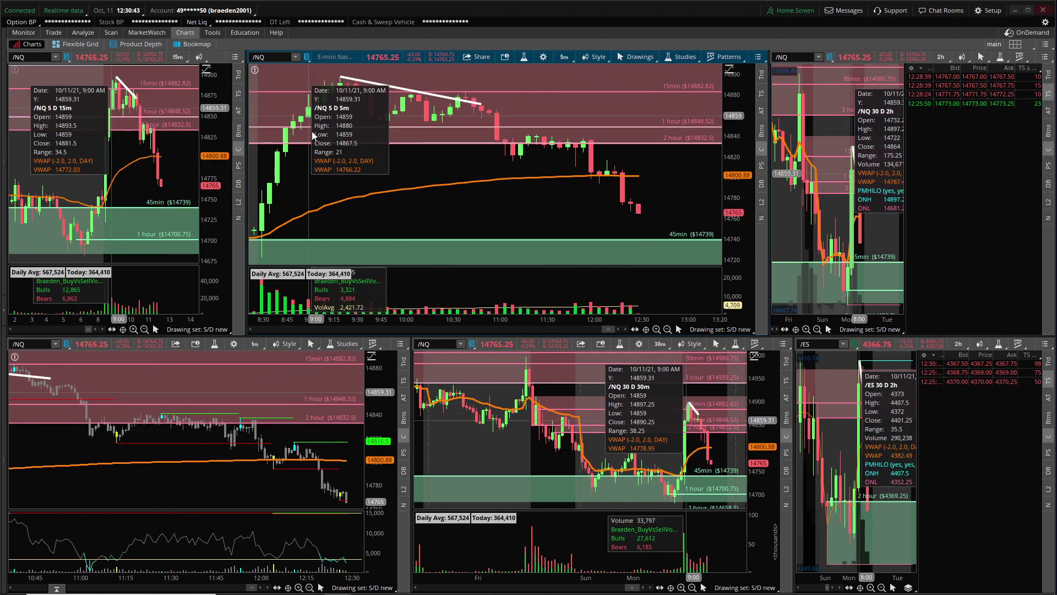
Step: Set the data box to Off, apply, and close Chart Settings
{"action": "left_click", "coordinate": [542, 57]}
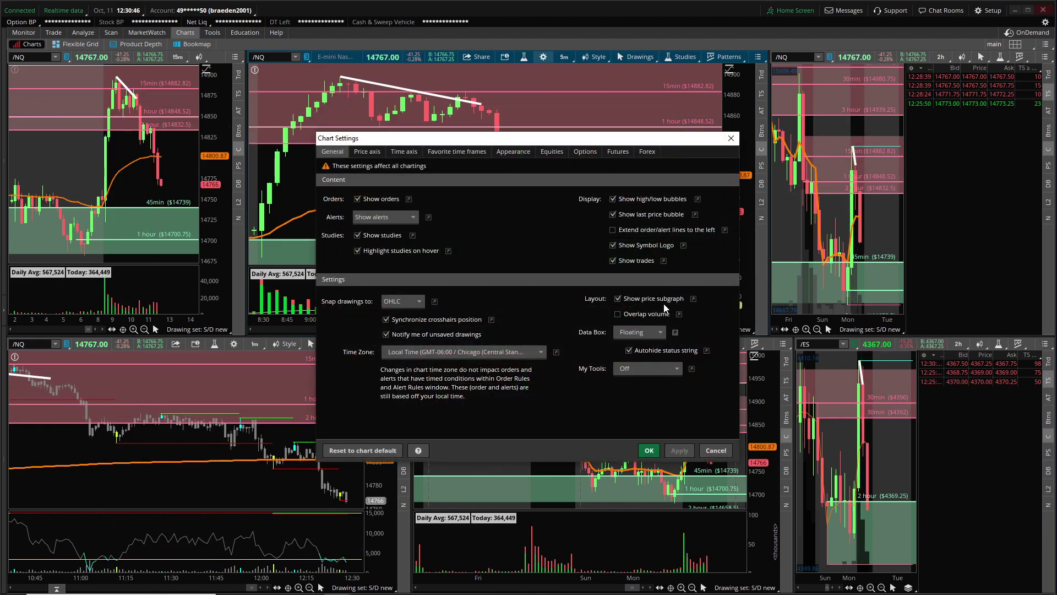
{"action": "left_click", "coordinate": [641, 332]}
{"action": "left_click", "coordinate": [639, 355]}
{"action": "left_click", "coordinate": [655, 456]}
{"action": "left_click", "coordinate": [643, 451]}
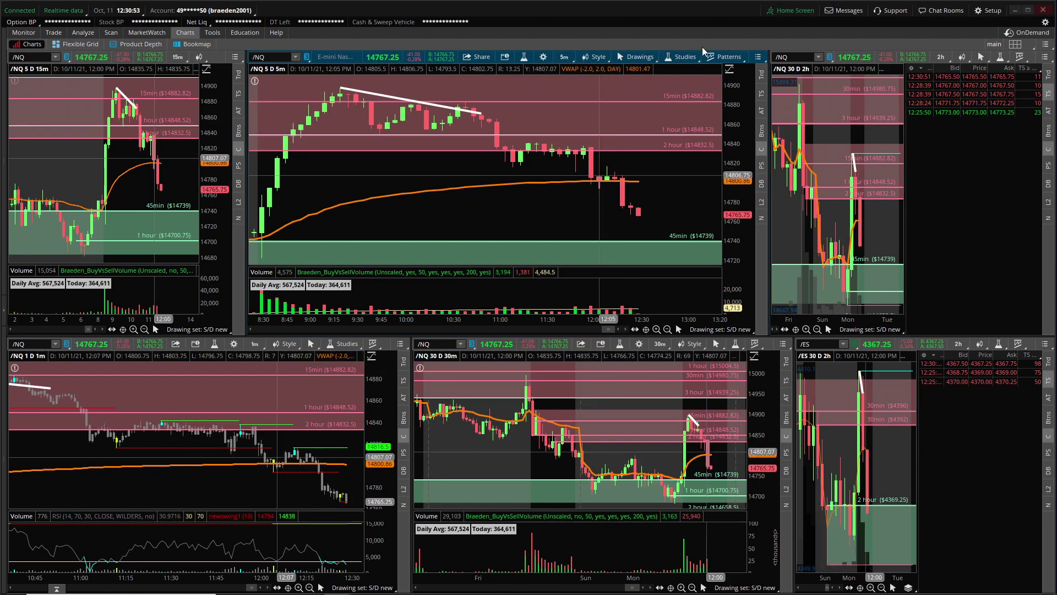
Step: Open Application Settings, move the window, and browse Orders, Positions, Active Trader and System pages
{"action": "left_click", "coordinate": [989, 10]}
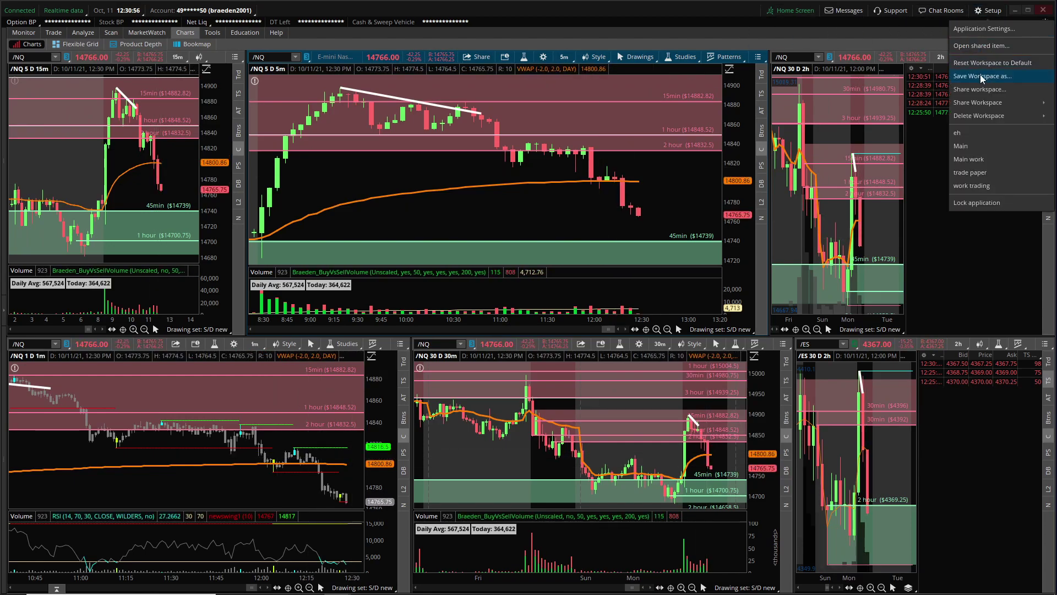
{"action": "left_click", "coordinate": [979, 32]}
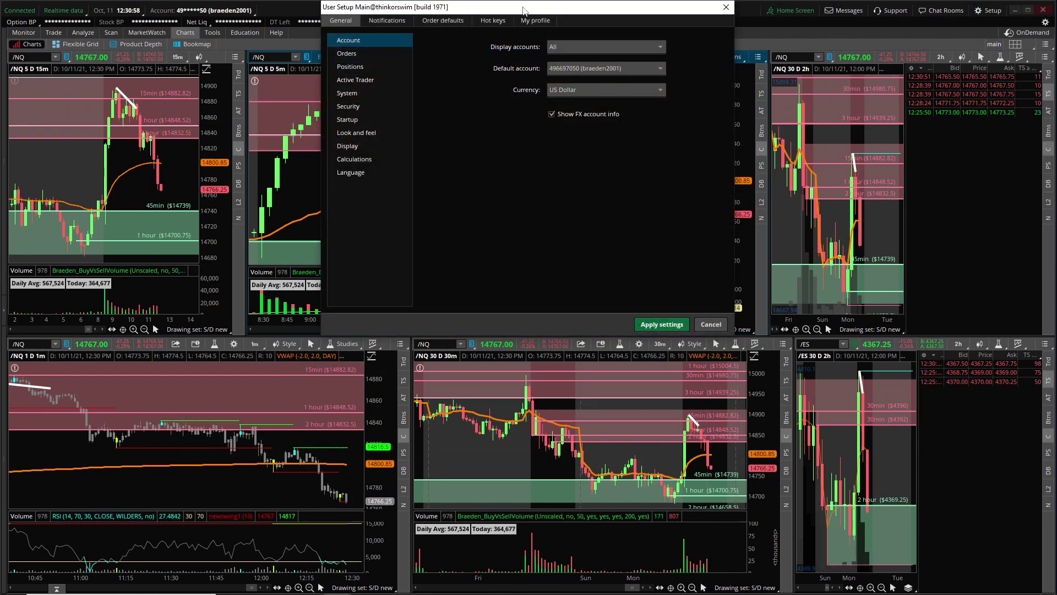
{"action": "left_click_drag", "start_coordinate": [524, 10], "coordinate": [315, 67]}
{"action": "left_click", "coordinate": [154, 111]}
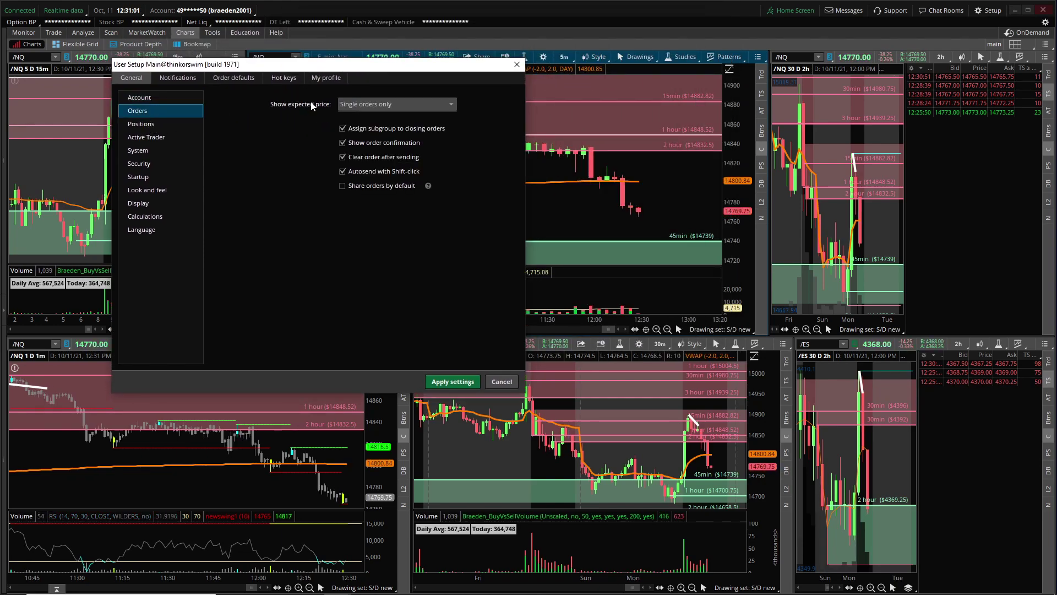
{"action": "left_click", "coordinate": [161, 122]}
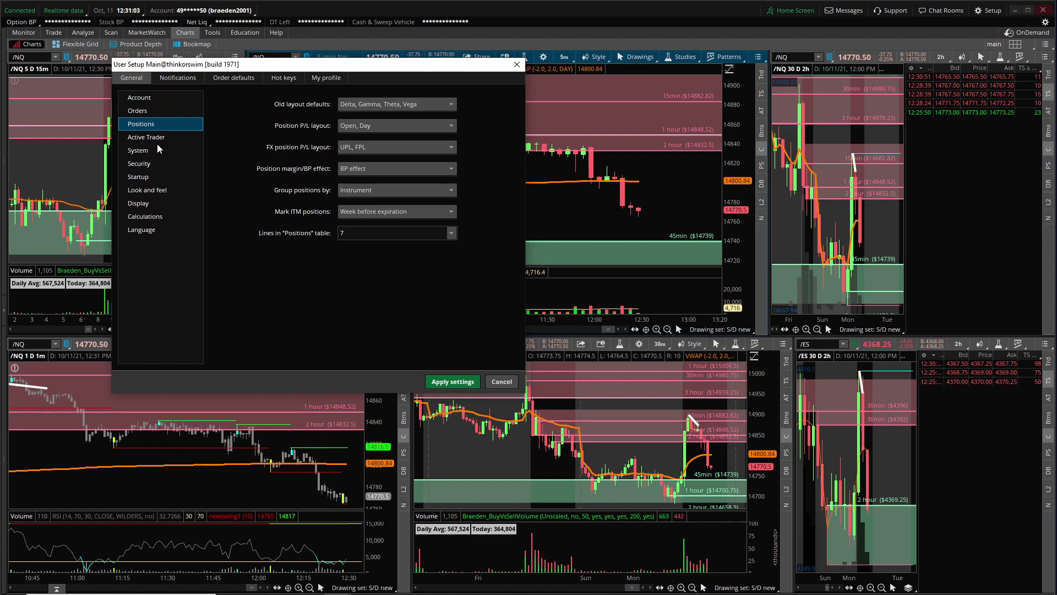
{"action": "left_click", "coordinate": [158, 140]}
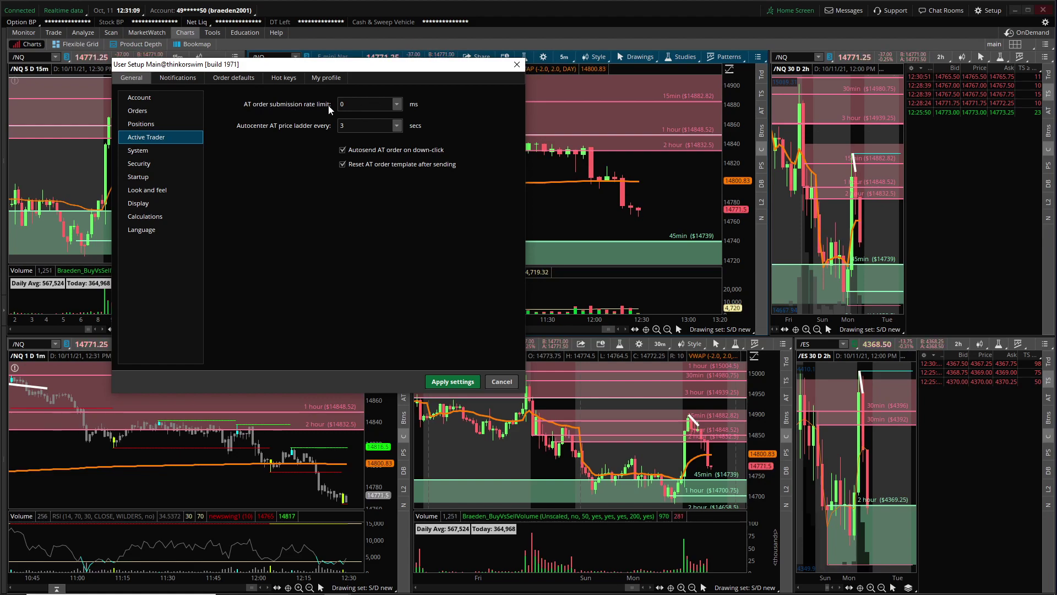
{"action": "left_click", "coordinate": [160, 152]}
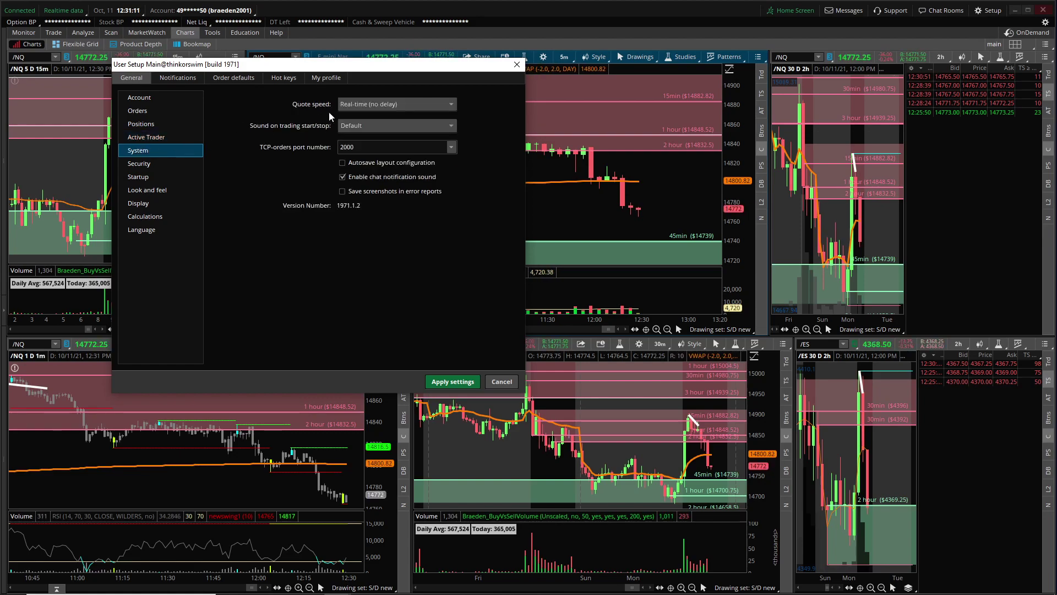
Step: Check the quote speed and trading start/stop sound choices, leaving both unchanged
{"action": "left_click", "coordinate": [377, 106]}
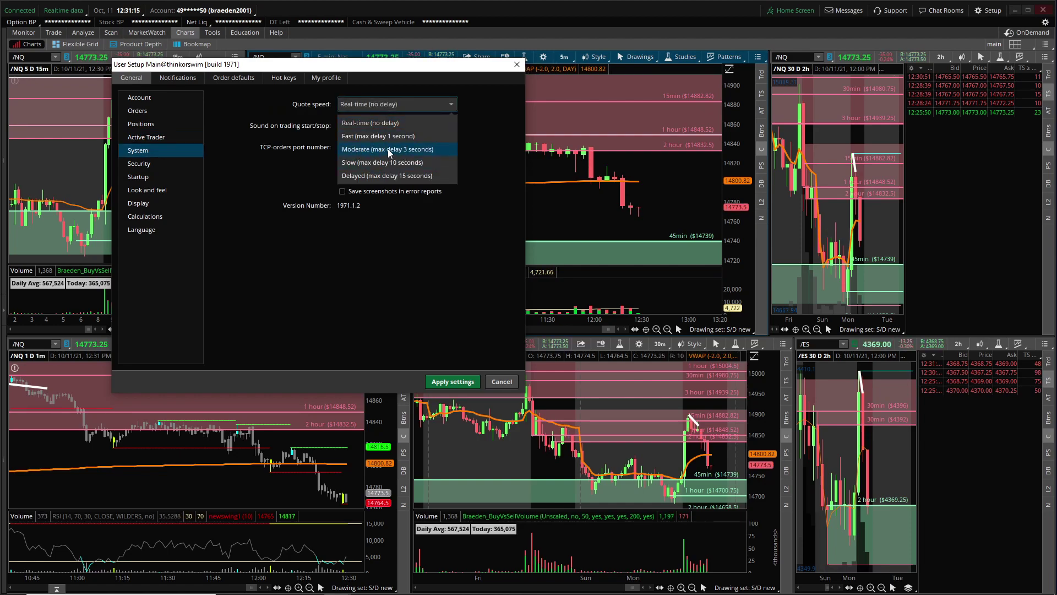
{"action": "left_click", "coordinate": [280, 113]}
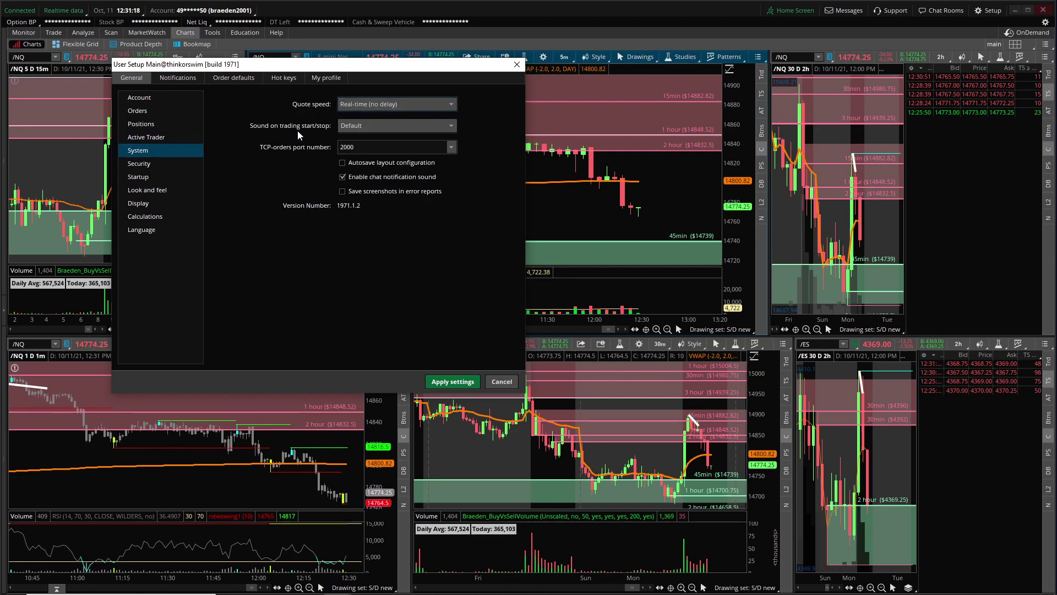
{"action": "left_click", "coordinate": [361, 127]}
{"action": "left_click", "coordinate": [325, 130]}
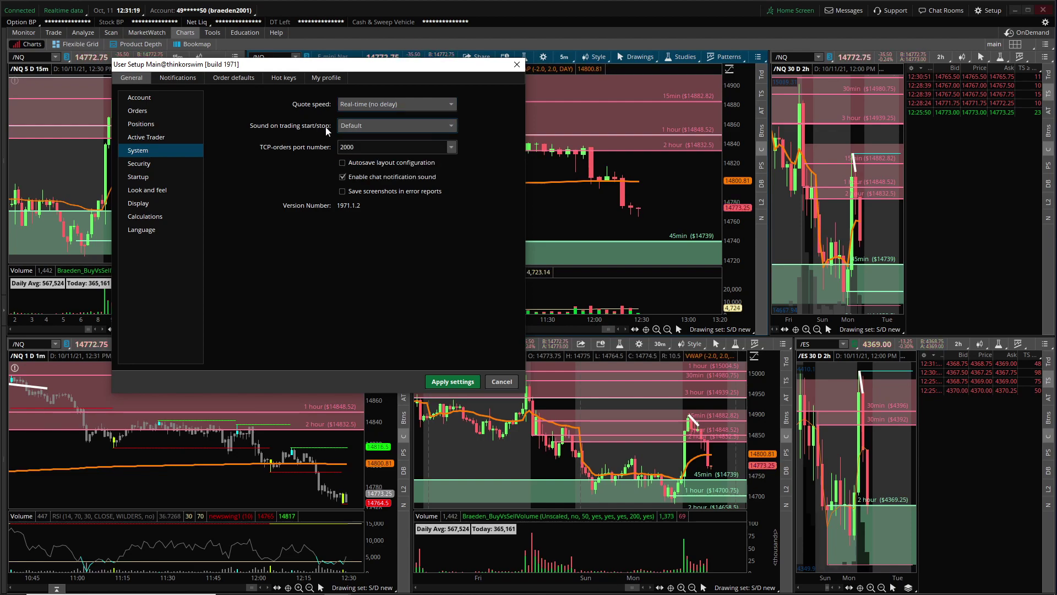
Step: Browse the Security, Startup, Look and feel and Display pages, keeping the Dark color scheme
{"action": "left_click", "coordinate": [150, 167]}
{"action": "left_click", "coordinate": [147, 175]}
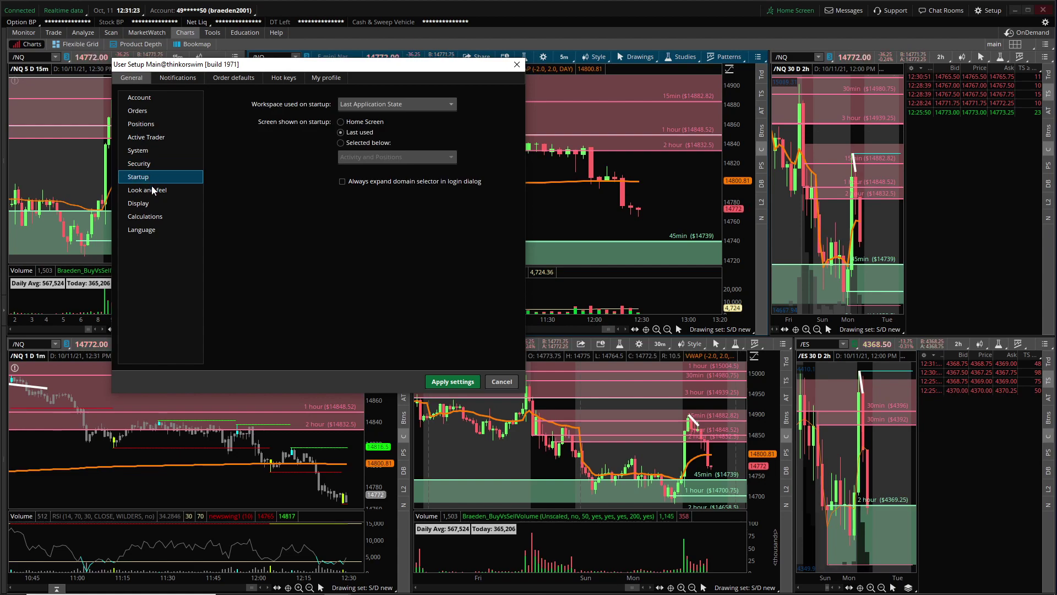
{"action": "left_click", "coordinate": [153, 191]}
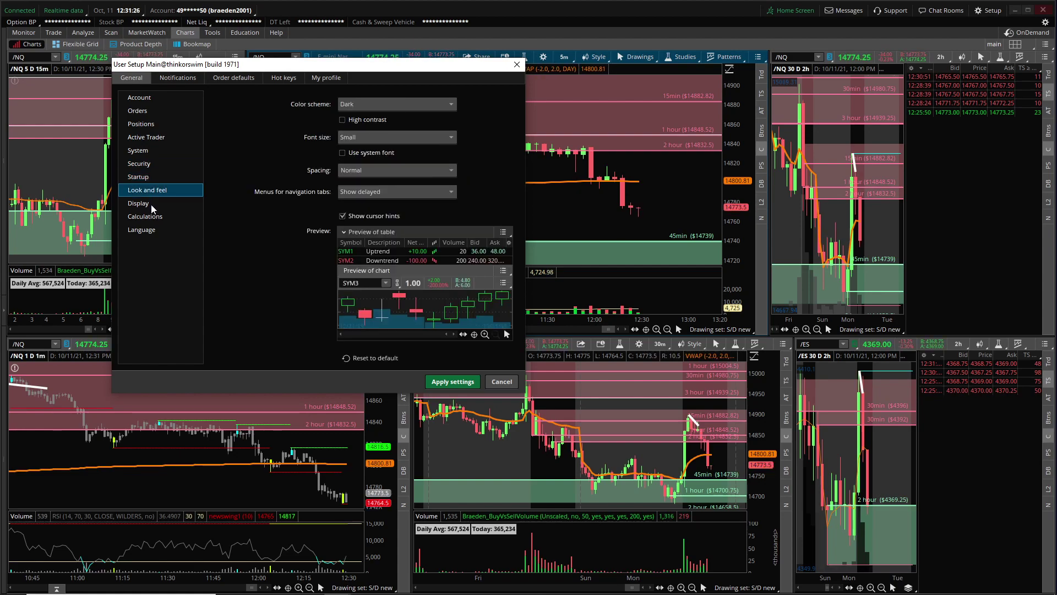
{"action": "left_click", "coordinate": [374, 105]}
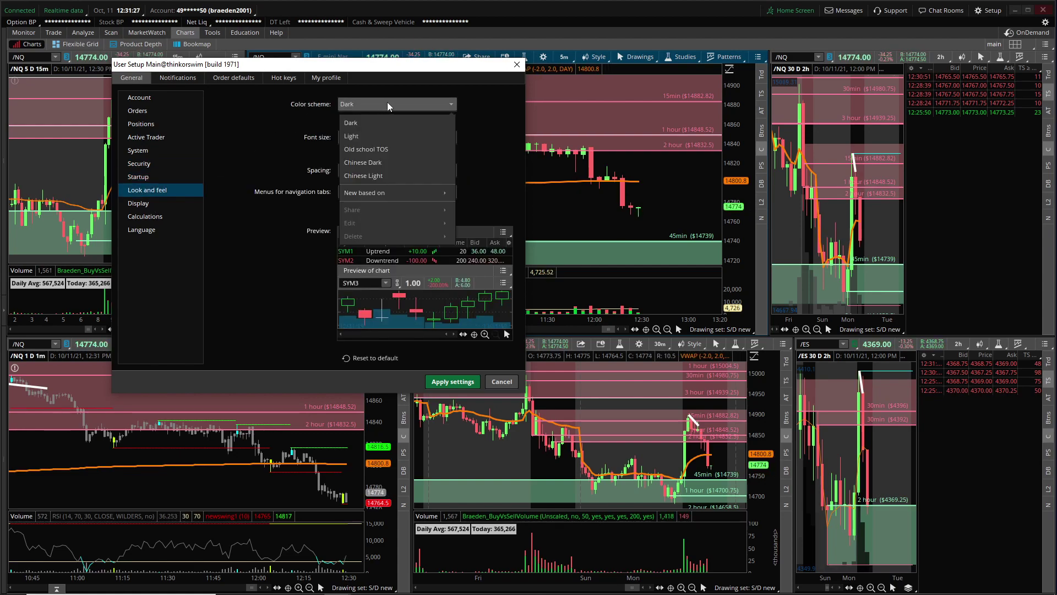
{"action": "left_click", "coordinate": [352, 122]}
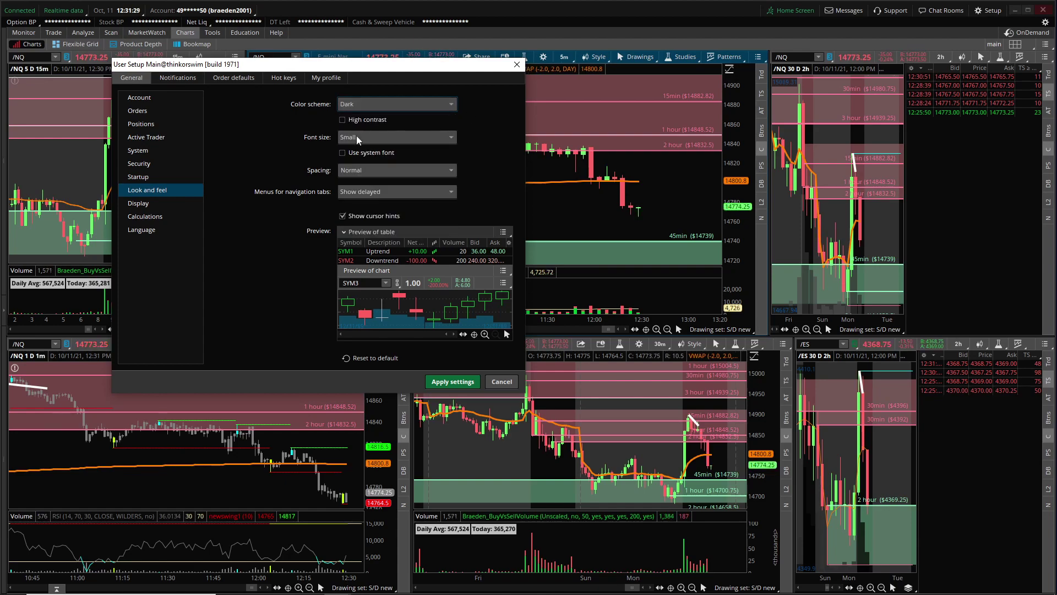
{"action": "left_click", "coordinate": [148, 203]}
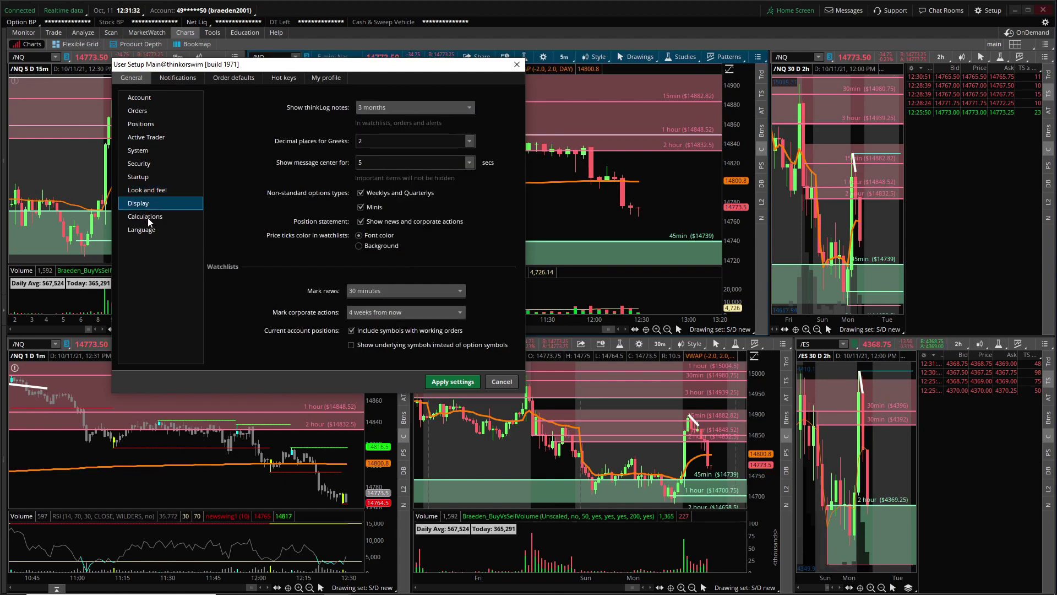
Step: Set Real-time (no delay) recalculation and Fast beta, apply, then pick the 5m chart's drawing set
{"action": "left_click", "coordinate": [147, 217]}
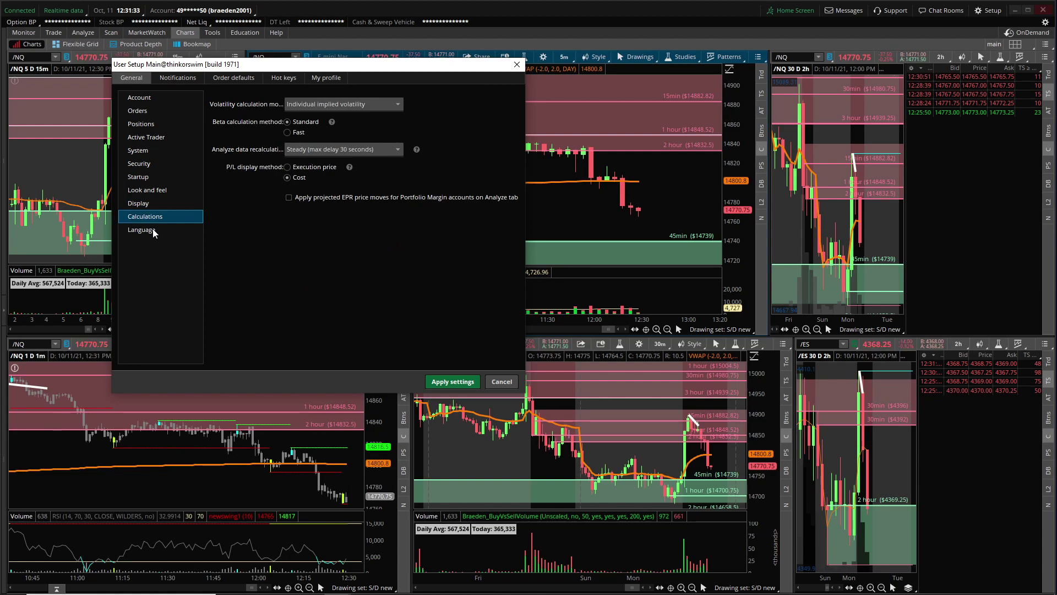
{"action": "left_click", "coordinate": [317, 152]}
{"action": "left_click", "coordinate": [318, 169]}
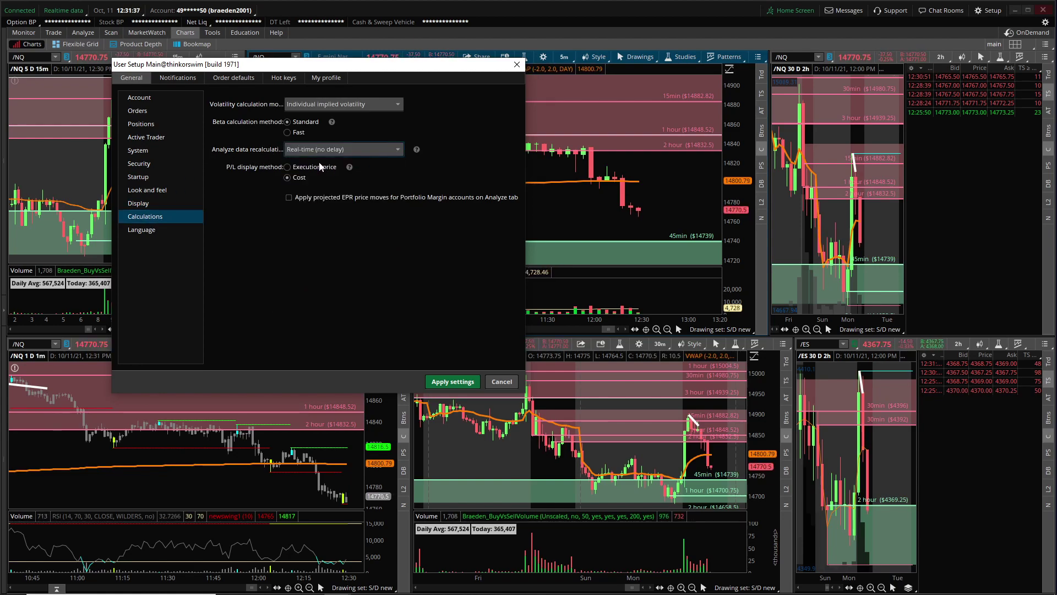
{"action": "left_click", "coordinate": [299, 134]}
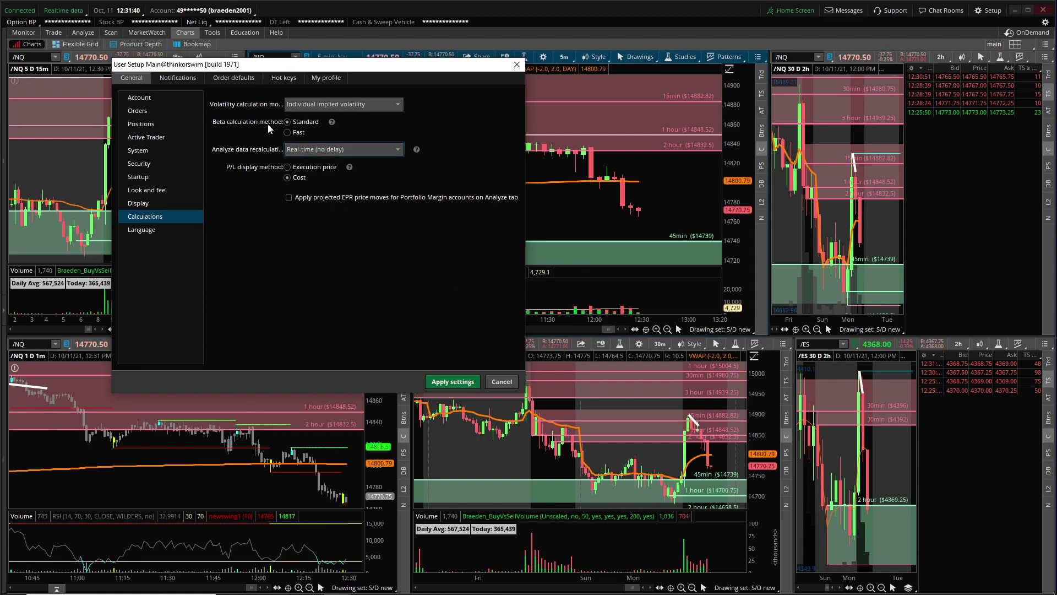
{"action": "left_click", "coordinate": [452, 381]}
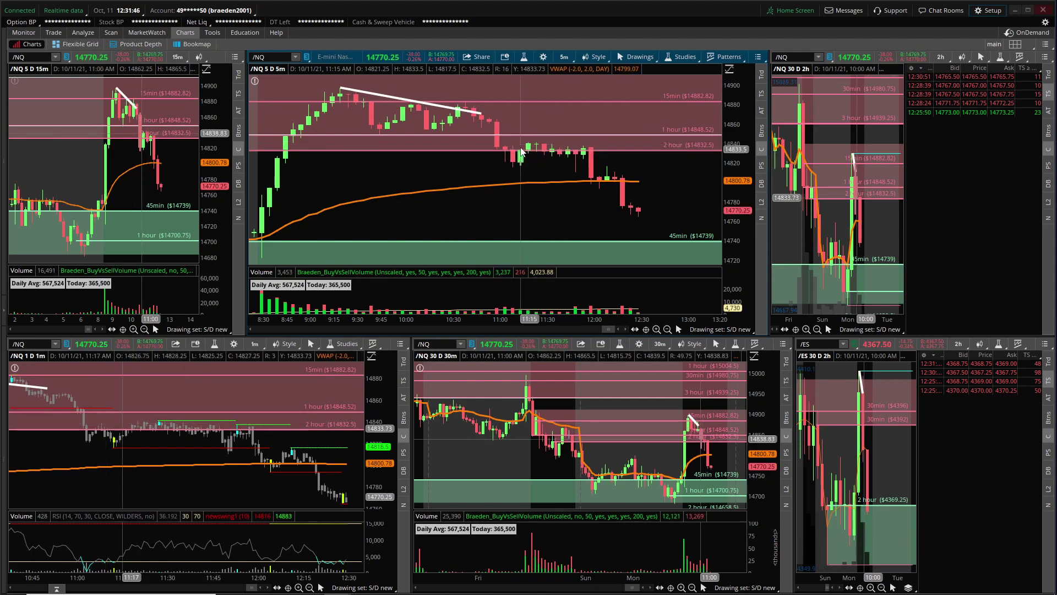
{"action": "left_click", "coordinate": [718, 328]}
Step: Put the 5m /NQ chart on the Default drawing set and browse the Chart Settings tabs
{"action": "left_click", "coordinate": [705, 239]}
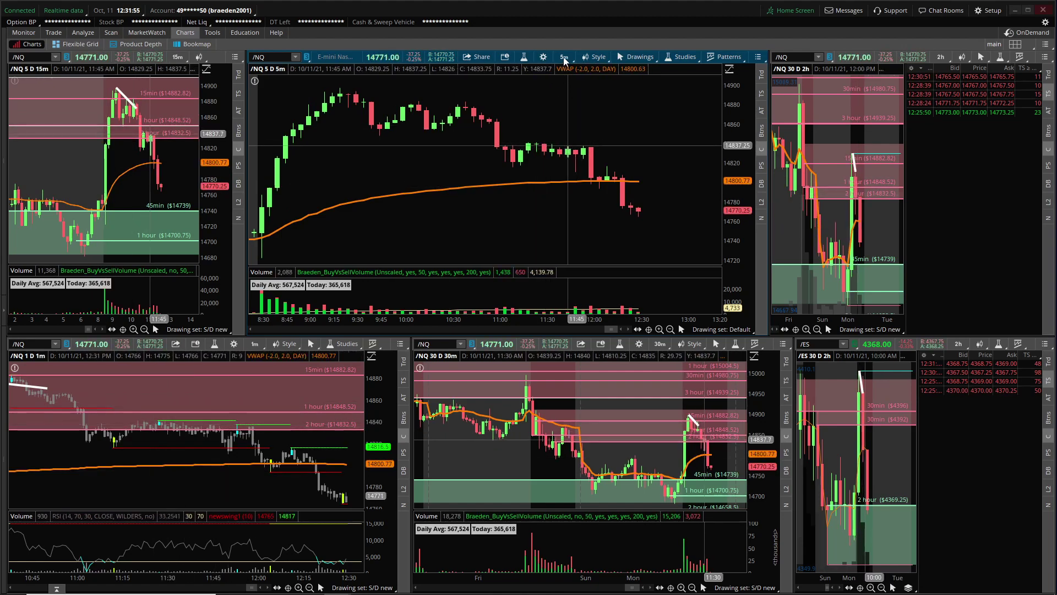
{"action": "left_click", "coordinate": [544, 56]}
{"action": "left_click", "coordinate": [585, 152]}
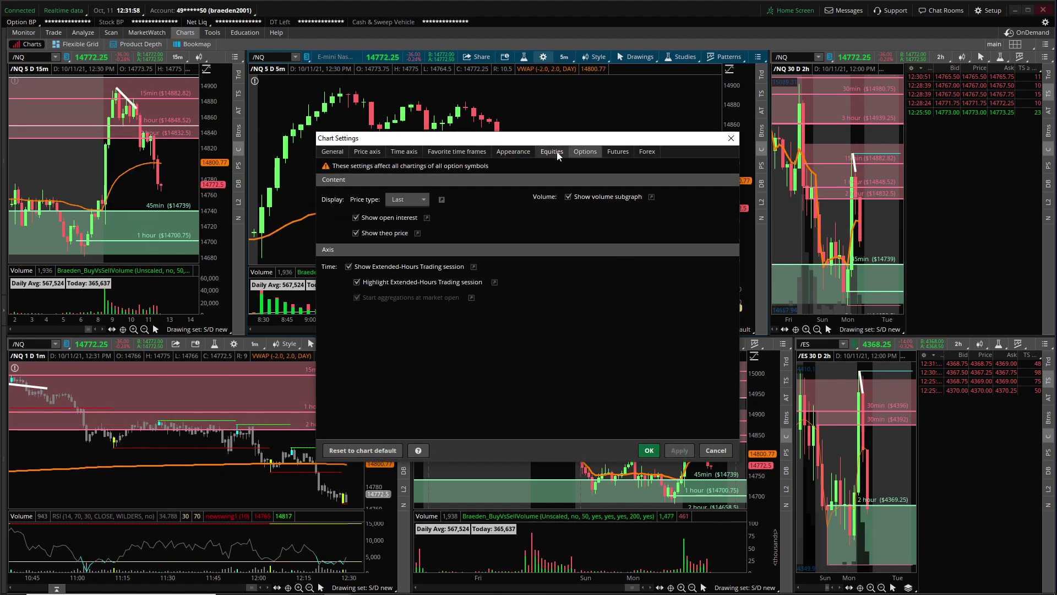
{"action": "left_click", "coordinate": [556, 154]}
{"action": "left_click", "coordinate": [513, 152]}
Step: Choose a different crosshair snapping option on Appearance and close Chart Settings
{"action": "left_click", "coordinate": [418, 359]}
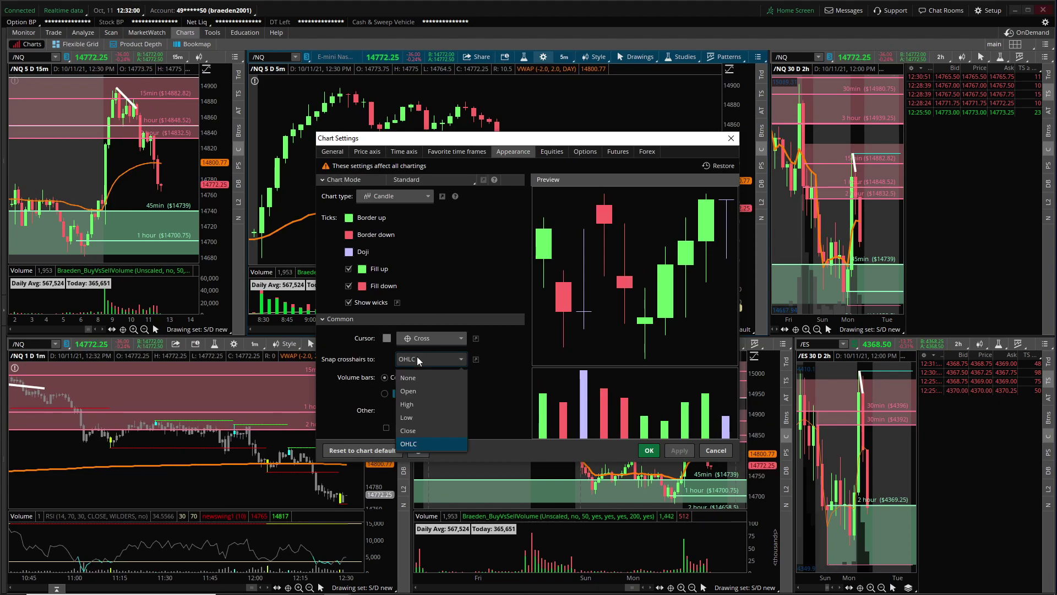
{"action": "left_click", "coordinate": [415, 376]}
{"action": "left_click", "coordinate": [649, 450]}
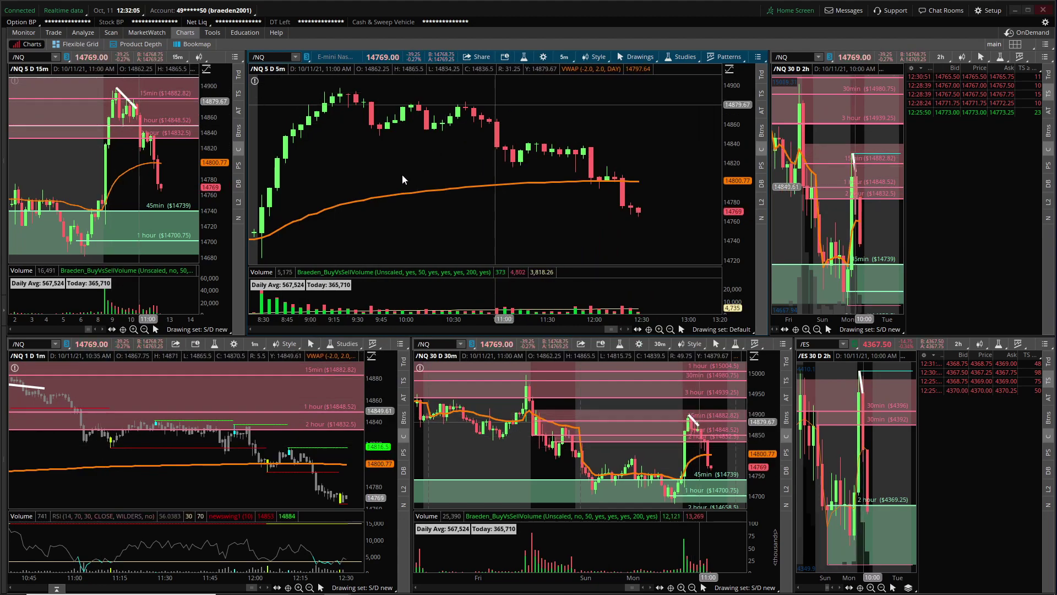
Step: Add a price level at 14772.48 to the 5-minute /NQ chart
{"action": "right_click", "coordinate": [366, 200]}
{"action": "mouse_move", "coordinate": [432, 253]}
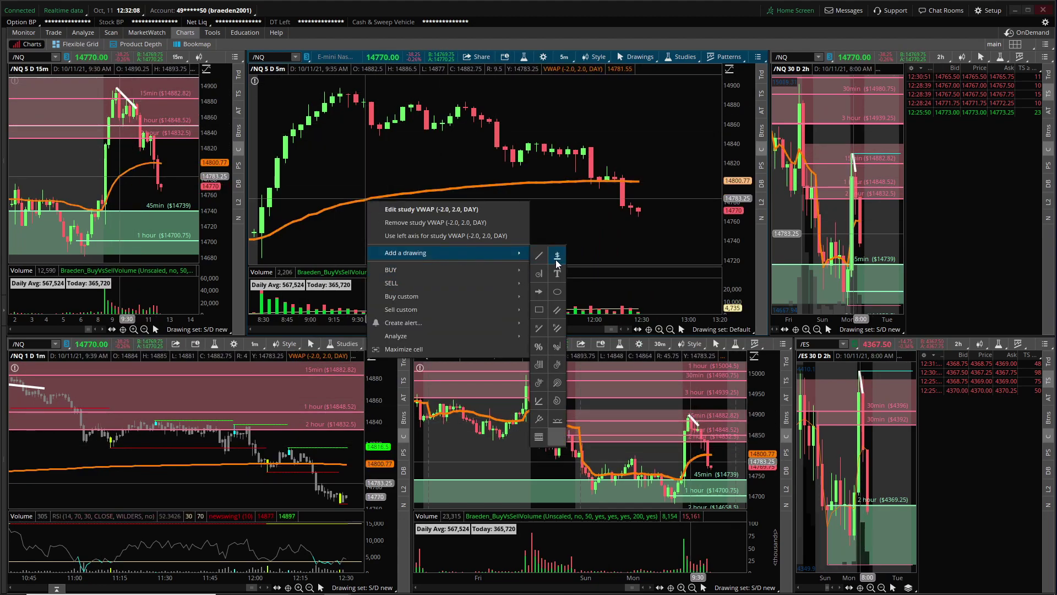
{"action": "left_click", "coordinate": [555, 262]}
{"action": "left_click", "coordinate": [424, 209]}
Step: Draw a trial green rectangle over the VWAP line
{"action": "right_click", "coordinate": [396, 177]}
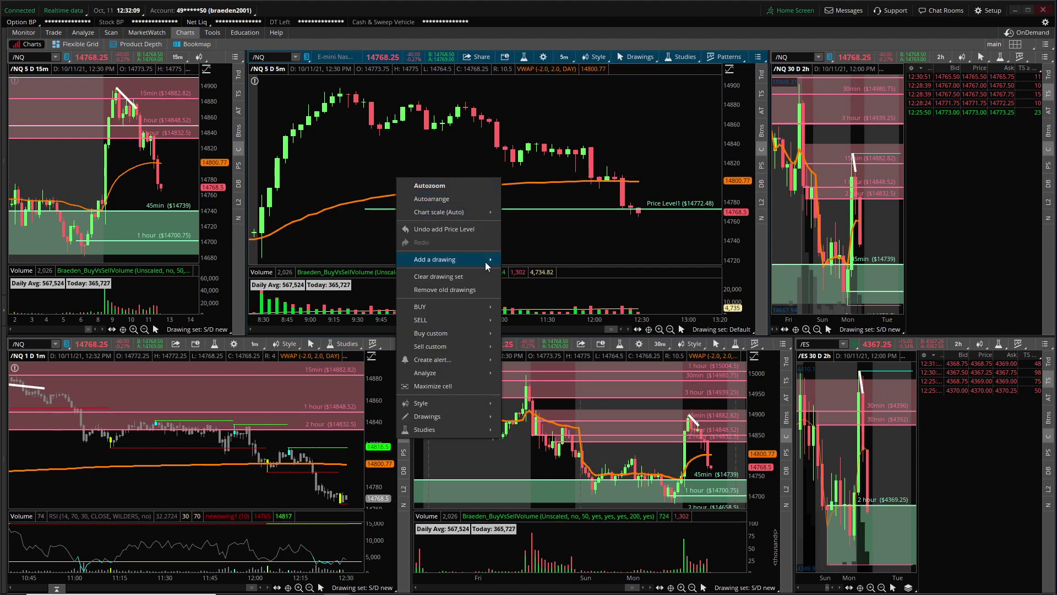
{"action": "mouse_move", "coordinate": [490, 263]}
{"action": "left_click", "coordinate": [517, 304]}
{"action": "left_click", "coordinate": [394, 176]}
{"action": "left_click", "coordinate": [677, 202]}
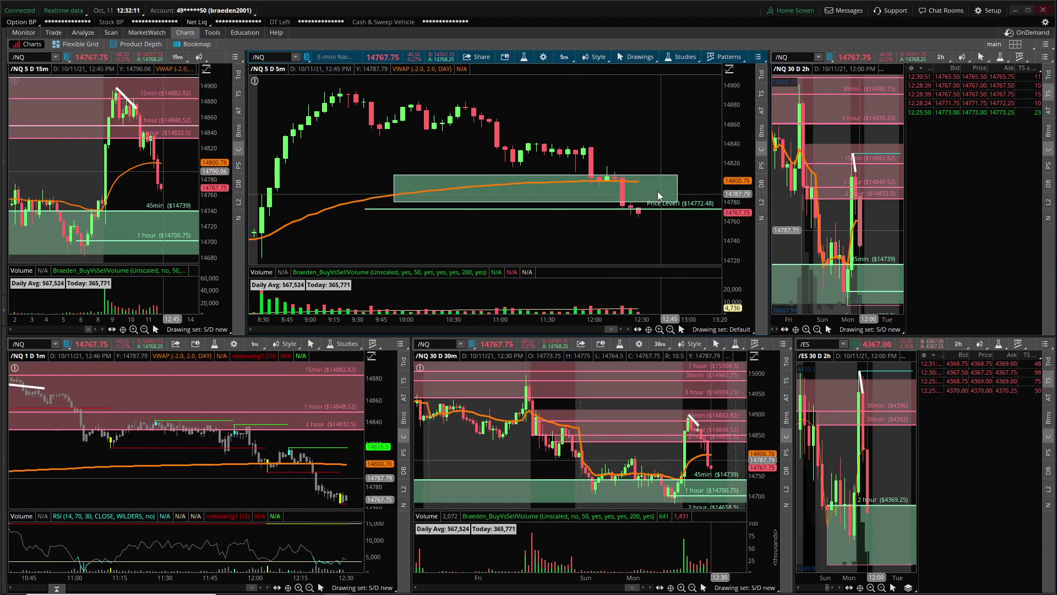
Step: Check the green rectangle's properties, remove it, and bring up the price level's properties
{"action": "right_click", "coordinate": [659, 196]}
{"action": "left_click", "coordinate": [671, 200]}
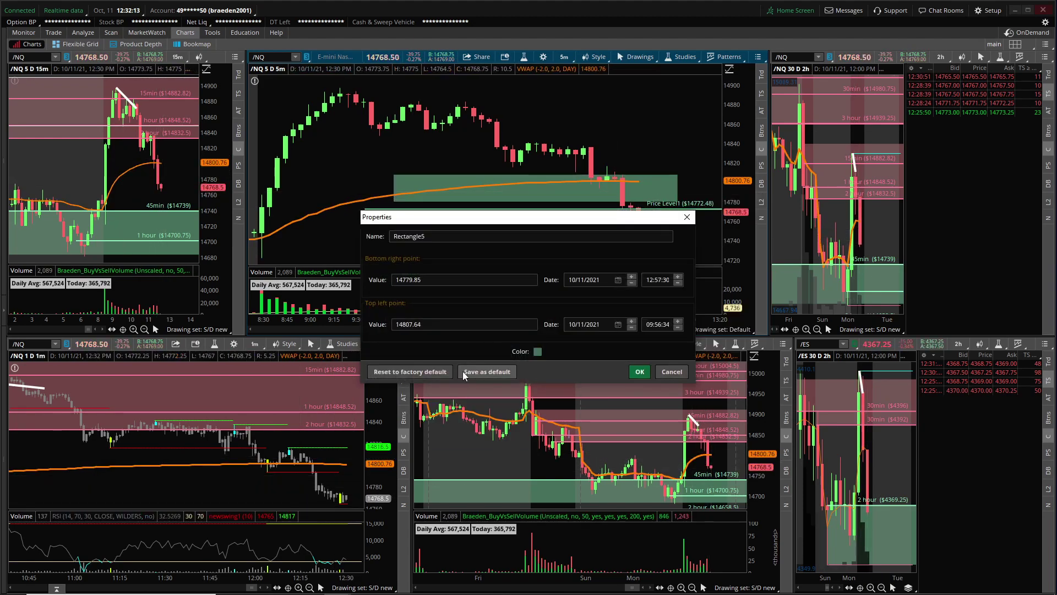
{"action": "left_click", "coordinate": [639, 371]}
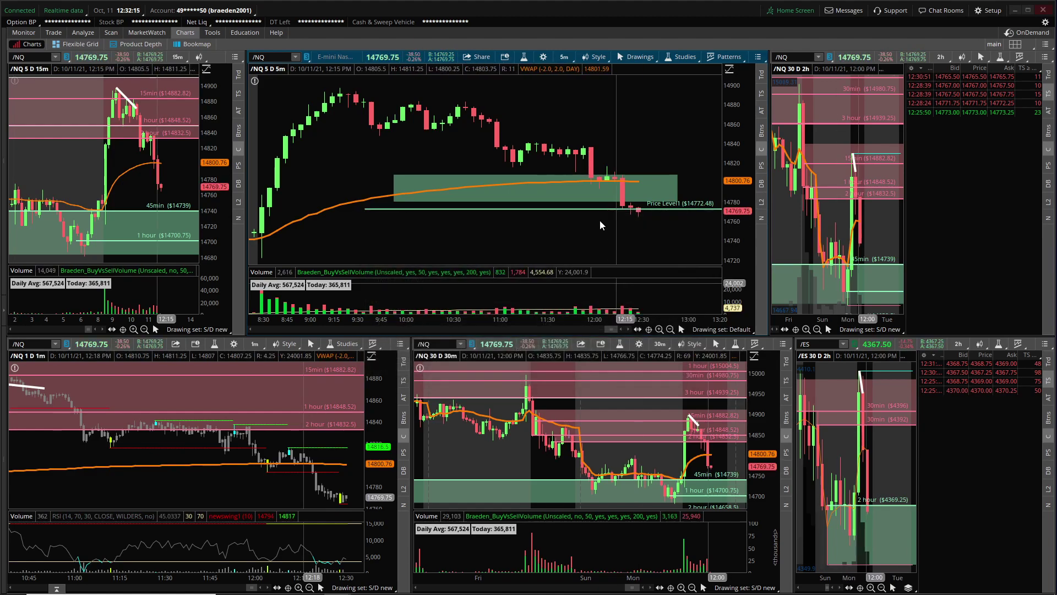
{"action": "right_click", "coordinate": [585, 200]}
{"action": "left_click", "coordinate": [609, 246]}
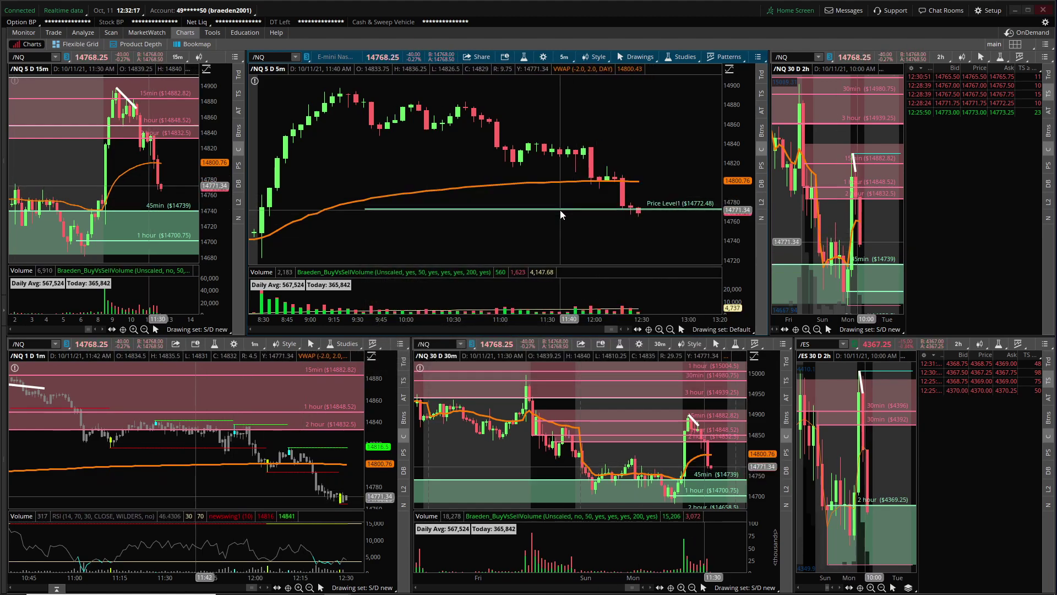
{"action": "right_click", "coordinate": [560, 211]}
{"action": "left_click", "coordinate": [575, 217]}
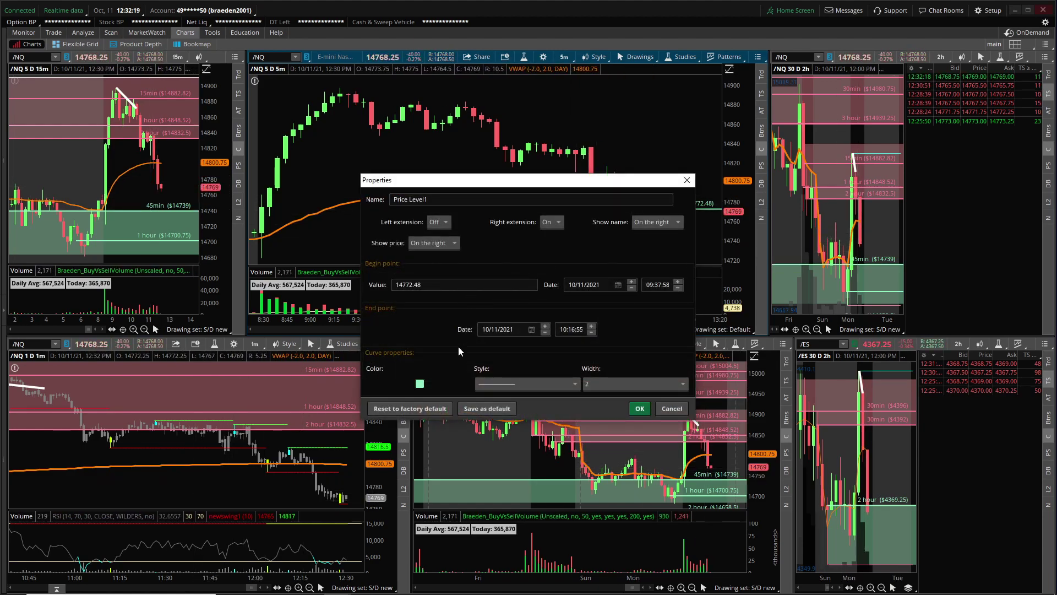
Step: Replace the old price level with a new Price Level on the chart
{"action": "left_click", "coordinate": [650, 408]}
{"action": "right_click", "coordinate": [576, 209]}
{"action": "left_click", "coordinate": [613, 252]}
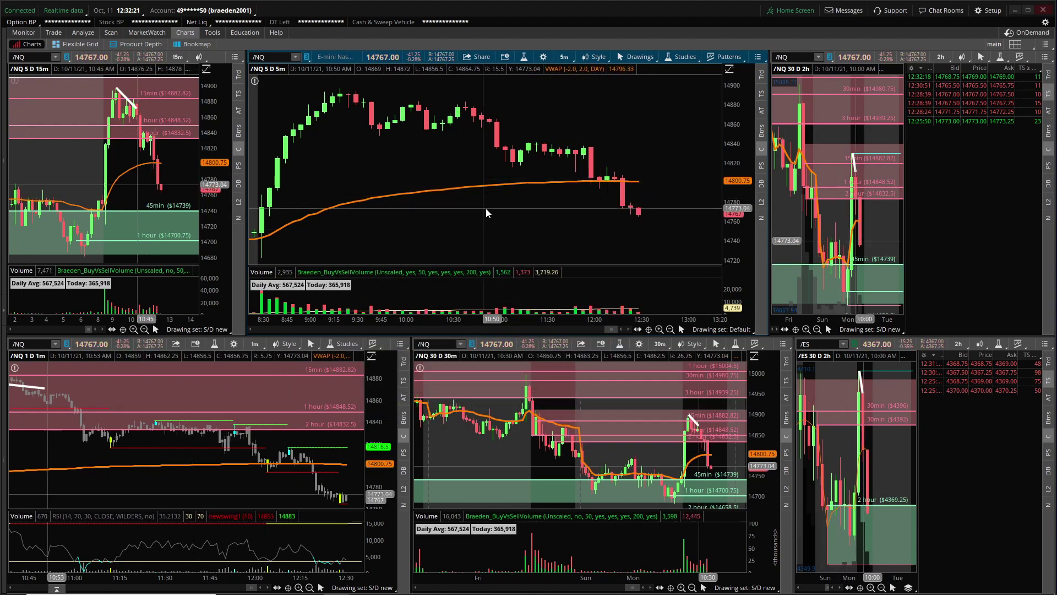
{"action": "right_click", "coordinate": [489, 210]}
{"action": "left_click", "coordinate": [607, 288]}
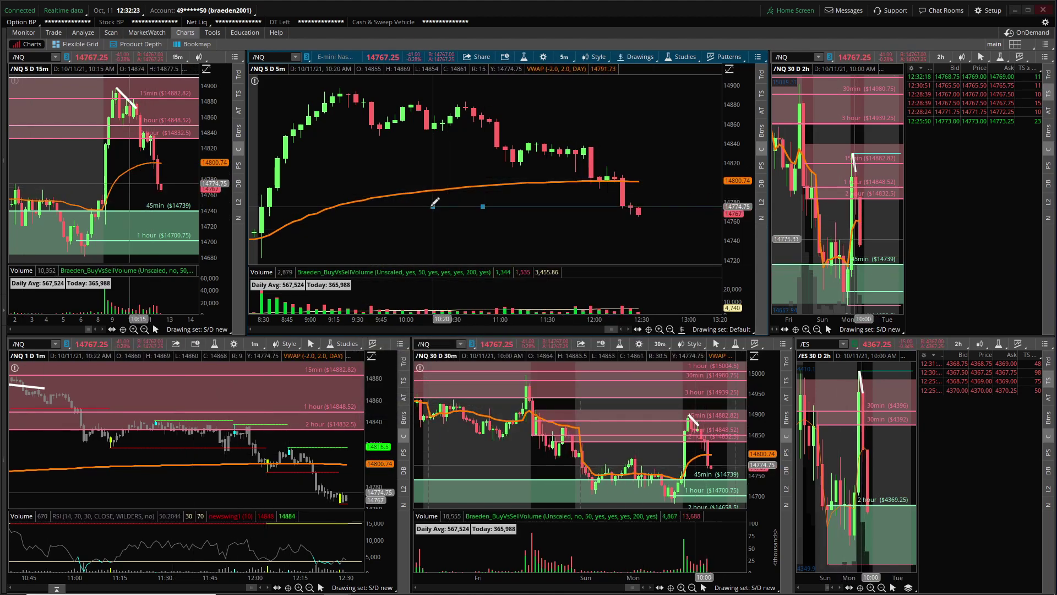
Step: Give the new price level line width 2 and a green colour
{"action": "right_click", "coordinate": [460, 207]}
{"action": "left_click", "coordinate": [511, 222]}
{"action": "left_click", "coordinate": [600, 383]}
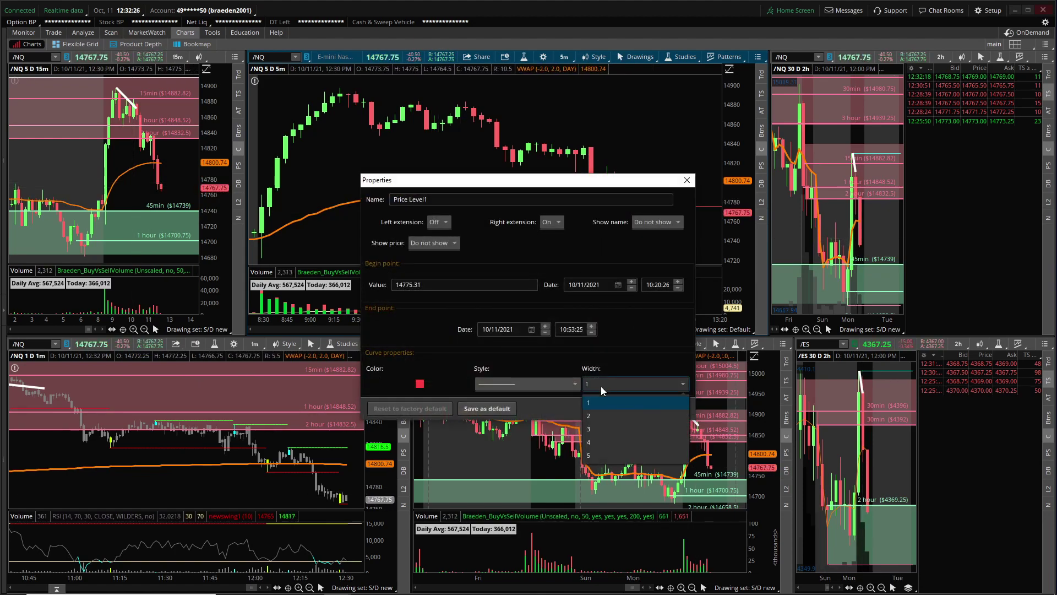
{"action": "left_click", "coordinate": [604, 415]}
{"action": "left_click", "coordinate": [420, 383]}
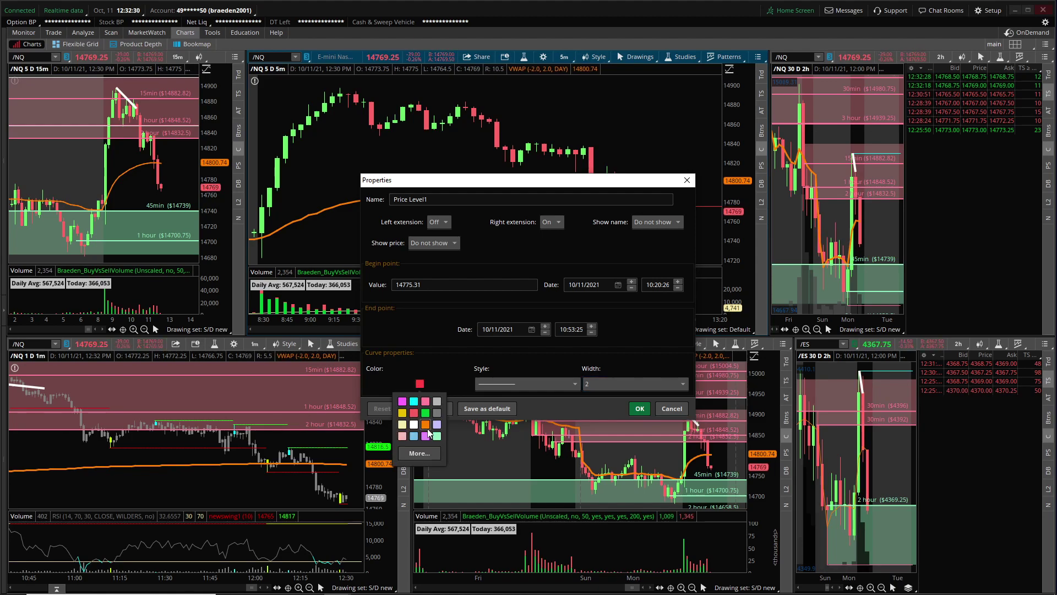
{"action": "left_click", "coordinate": [438, 429]}
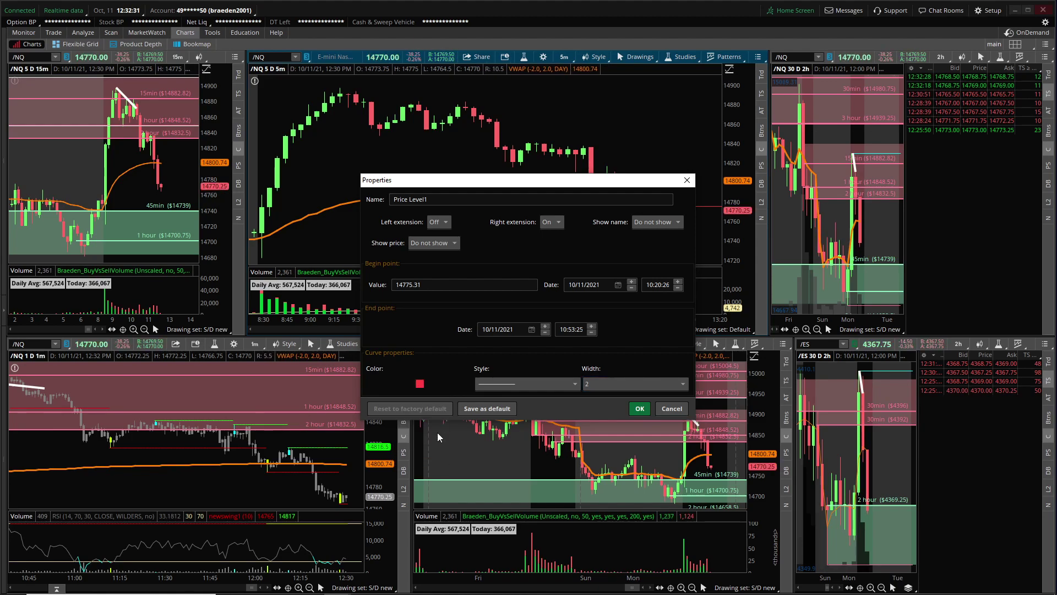
{"action": "left_click", "coordinate": [640, 408]}
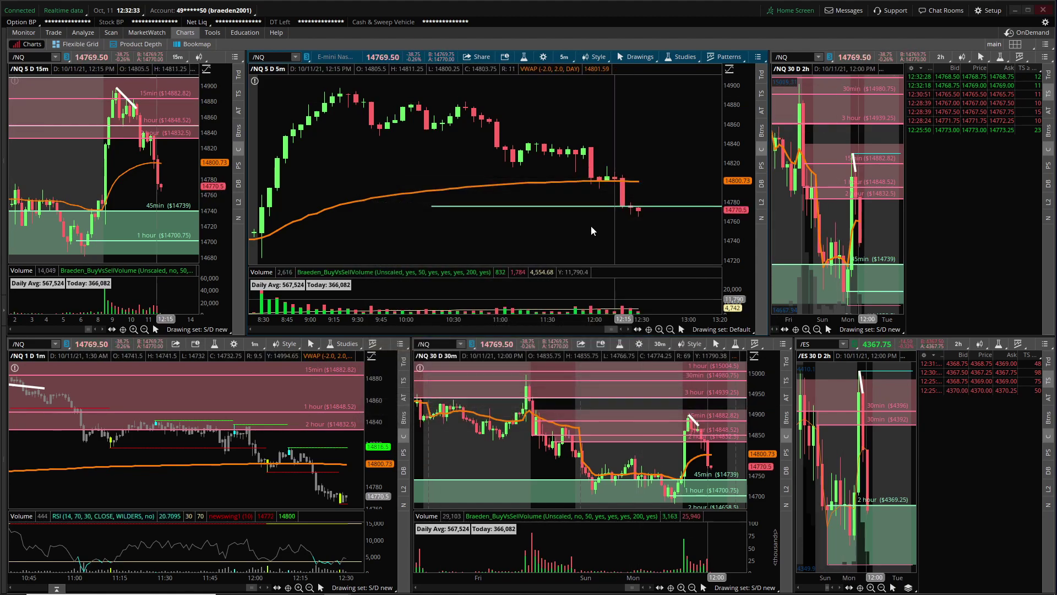
Step: Show the full 5-day range and widen the green price line to width 4
{"action": "right_click", "coordinate": [544, 209]}
{"action": "left_click", "coordinate": [573, 213]}
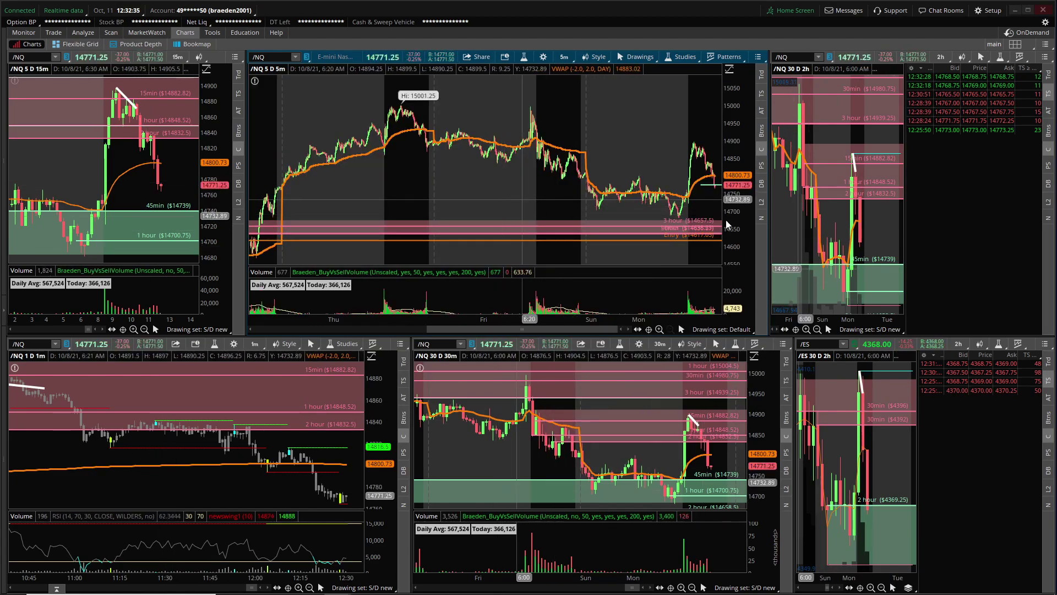
{"action": "scroll", "coordinate": [541, 216], "scroll_direction": "up", "scroll_amount": 10}
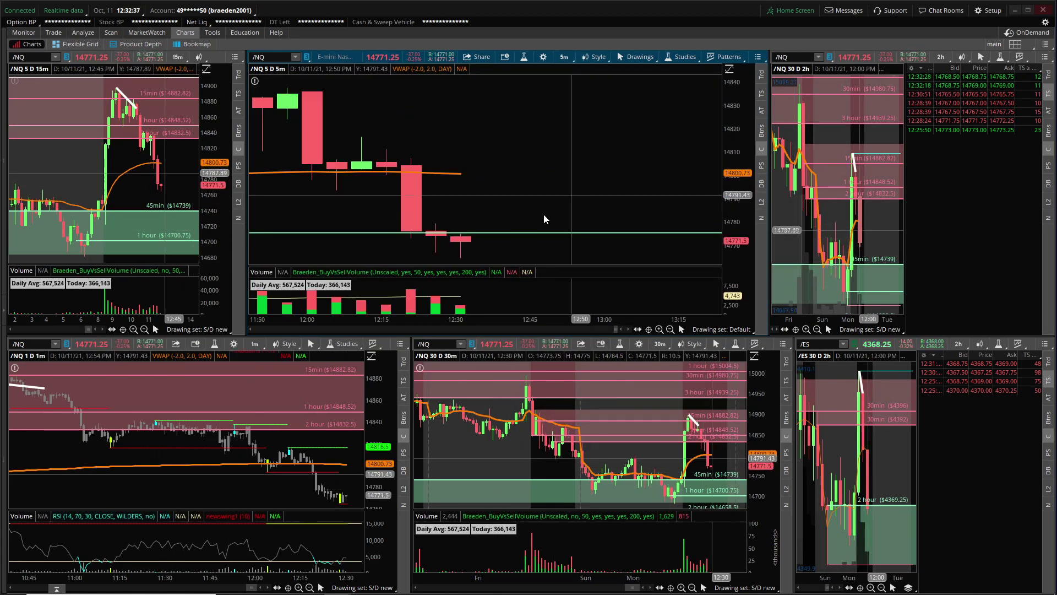
{"action": "right_click", "coordinate": [543, 233]}
{"action": "left_click", "coordinate": [576, 243]}
{"action": "left_click", "coordinate": [617, 384]}
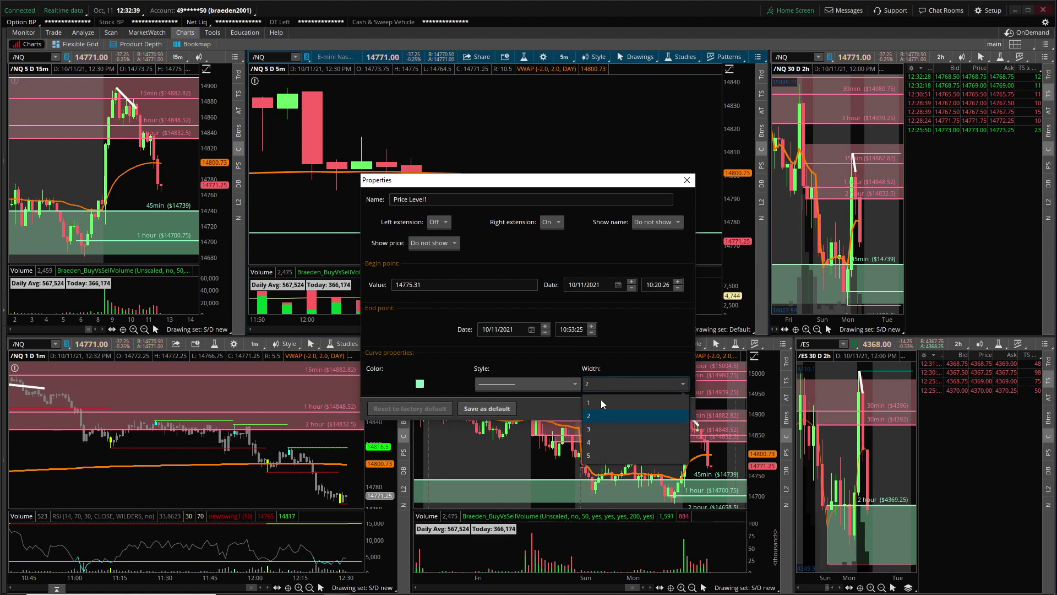
{"action": "left_click", "coordinate": [600, 442]}
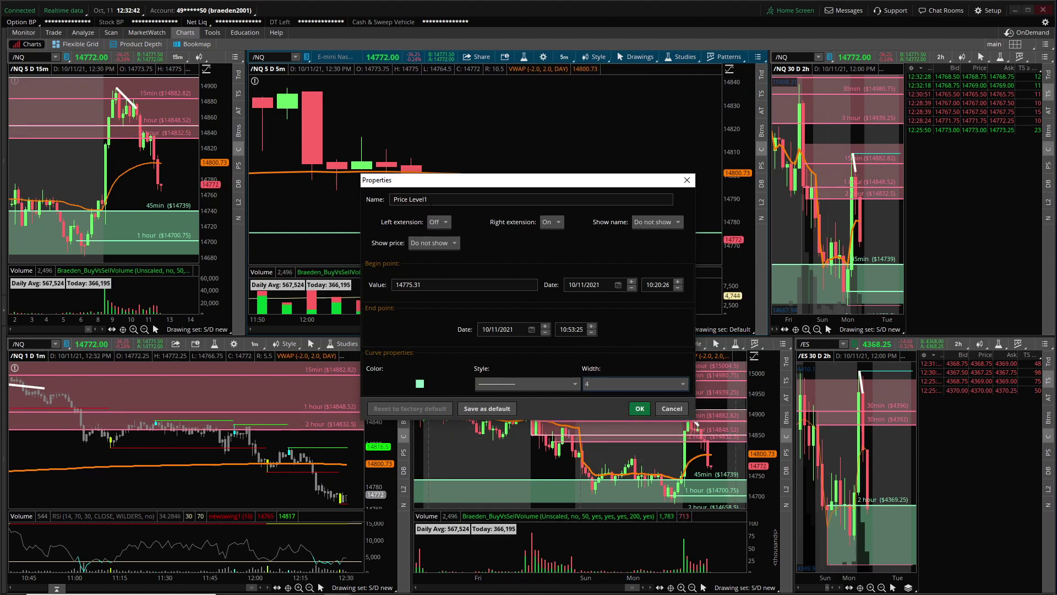
Step: Show the level's name and price on the right, with left extension off
{"action": "triple_click", "coordinate": [469, 201]}
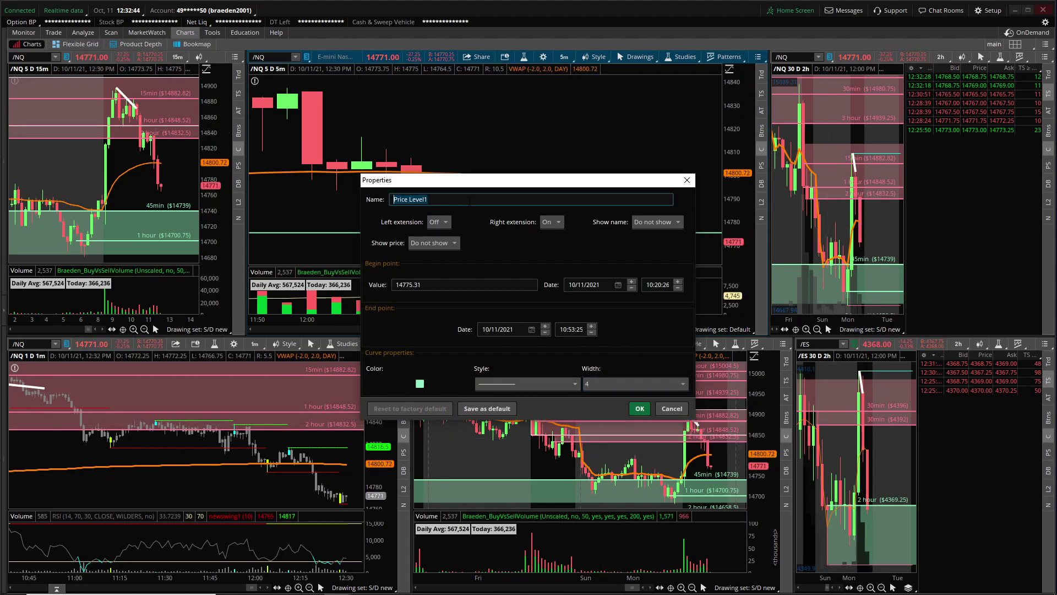
{"action": "left_click", "coordinate": [659, 222]}
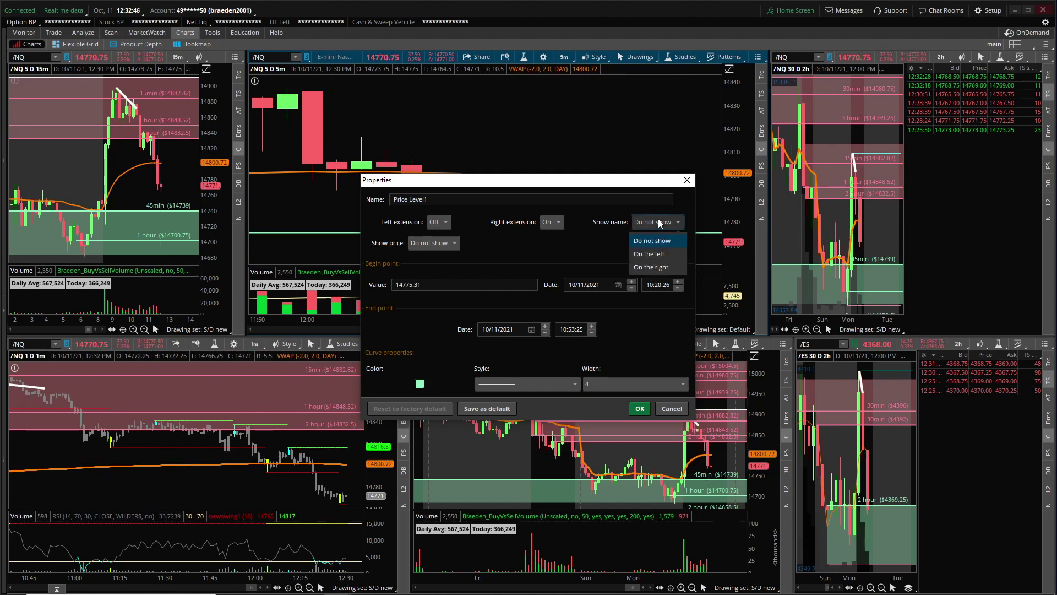
{"action": "left_click", "coordinate": [663, 268]}
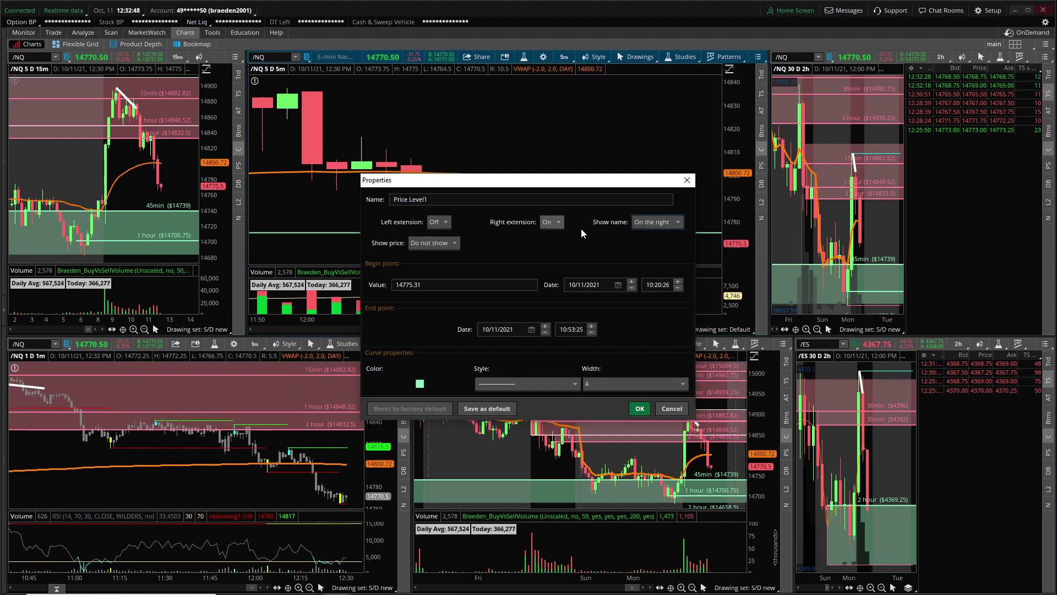
{"action": "left_click", "coordinate": [445, 221]}
{"action": "left_click", "coordinate": [438, 254]}
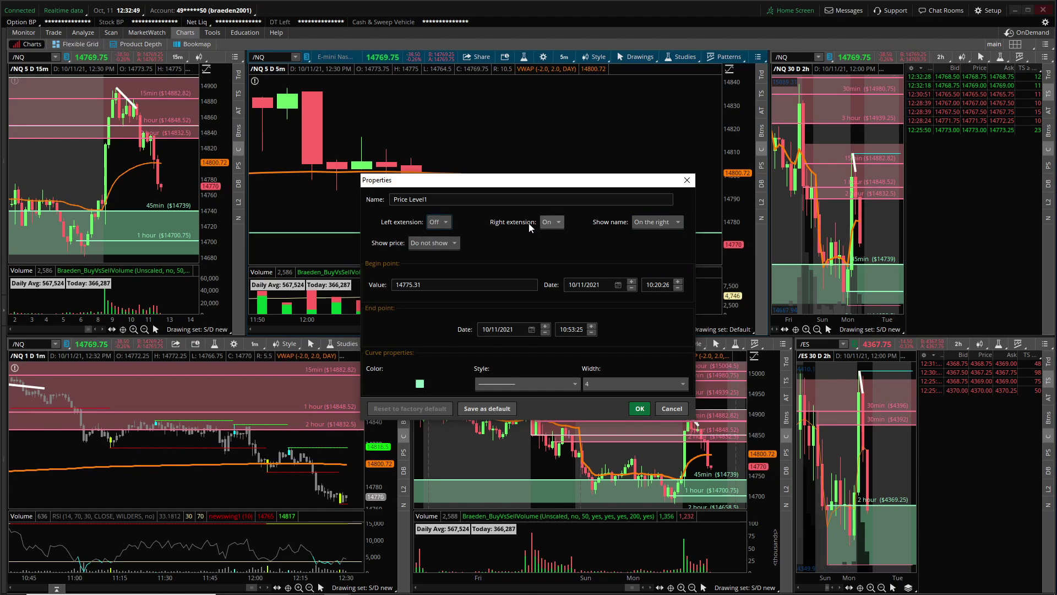
{"action": "left_click", "coordinate": [434, 243]}
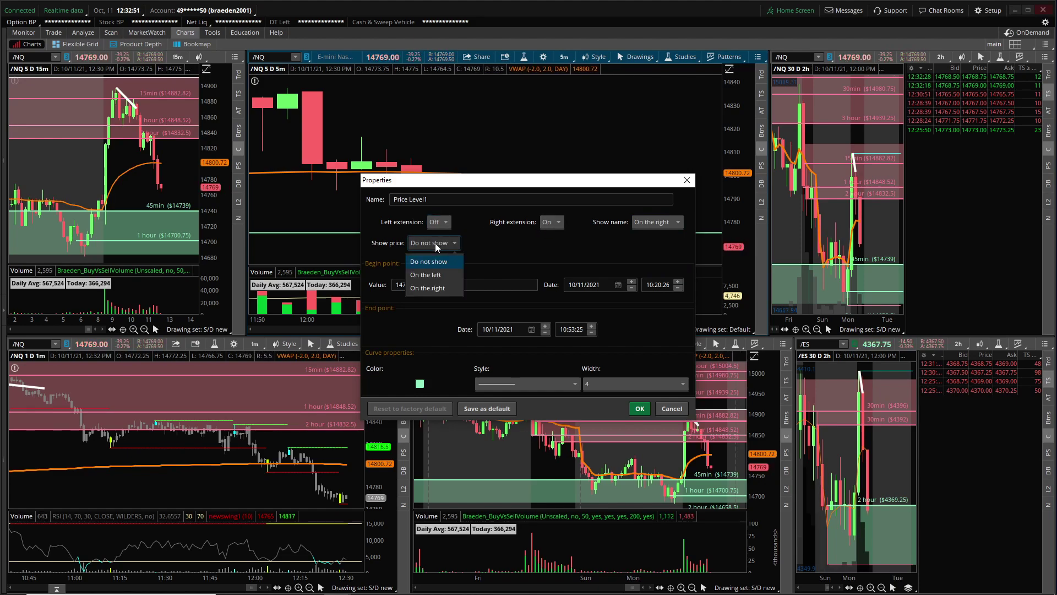
{"action": "left_click", "coordinate": [433, 288]}
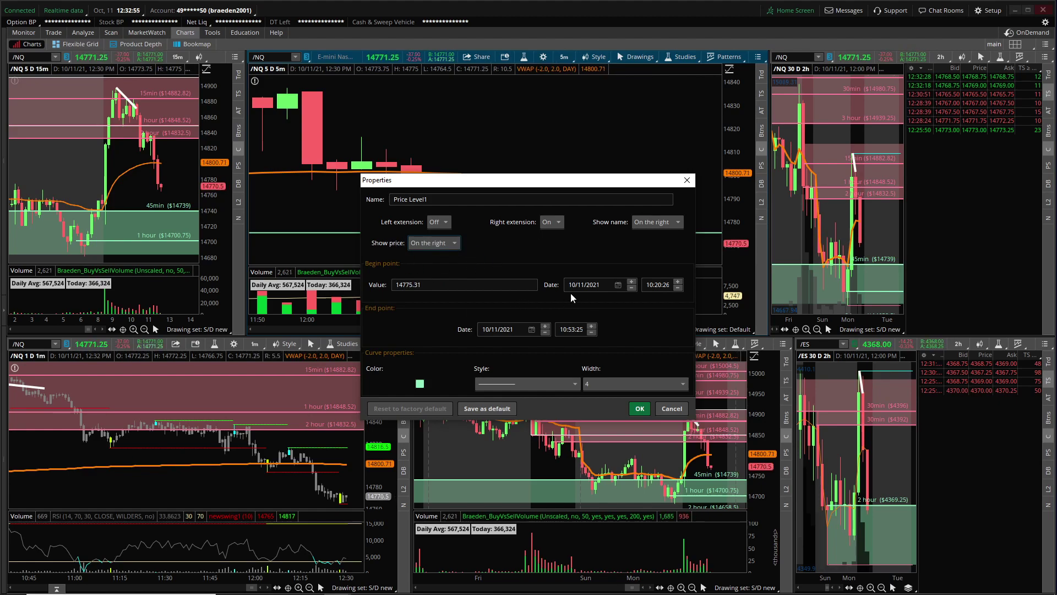
Step: Keep Price Level1 solid and set its line width to 3
{"action": "left_click", "coordinate": [514, 381]}
{"action": "left_click", "coordinate": [514, 381]}
{"action": "left_click", "coordinate": [639, 408]}
{"action": "right_click", "coordinate": [461, 237]}
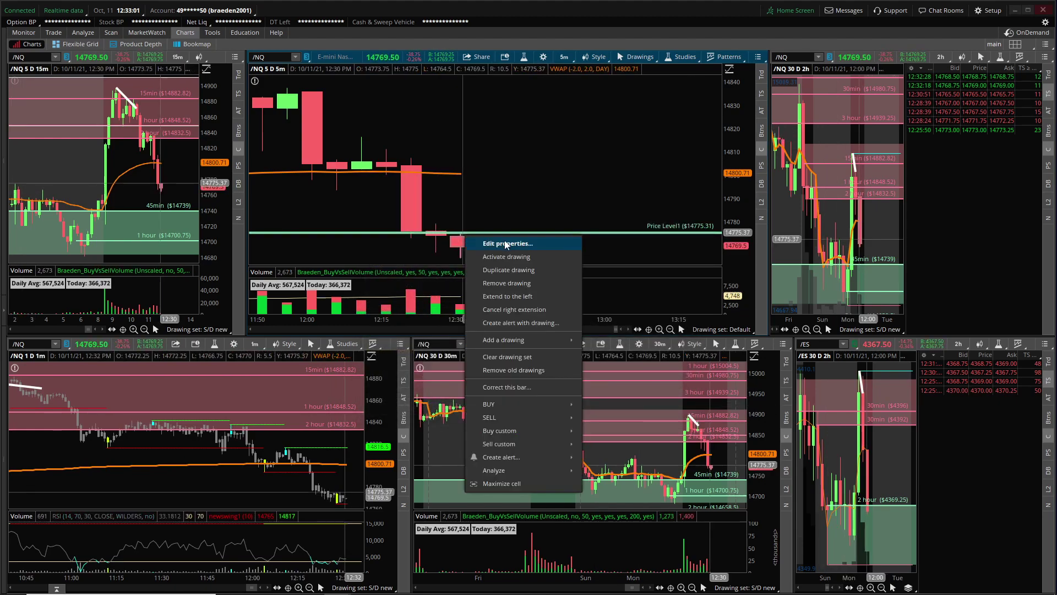
{"action": "left_click", "coordinate": [493, 239]}
{"action": "left_click", "coordinate": [629, 382]}
{"action": "left_click", "coordinate": [604, 429]}
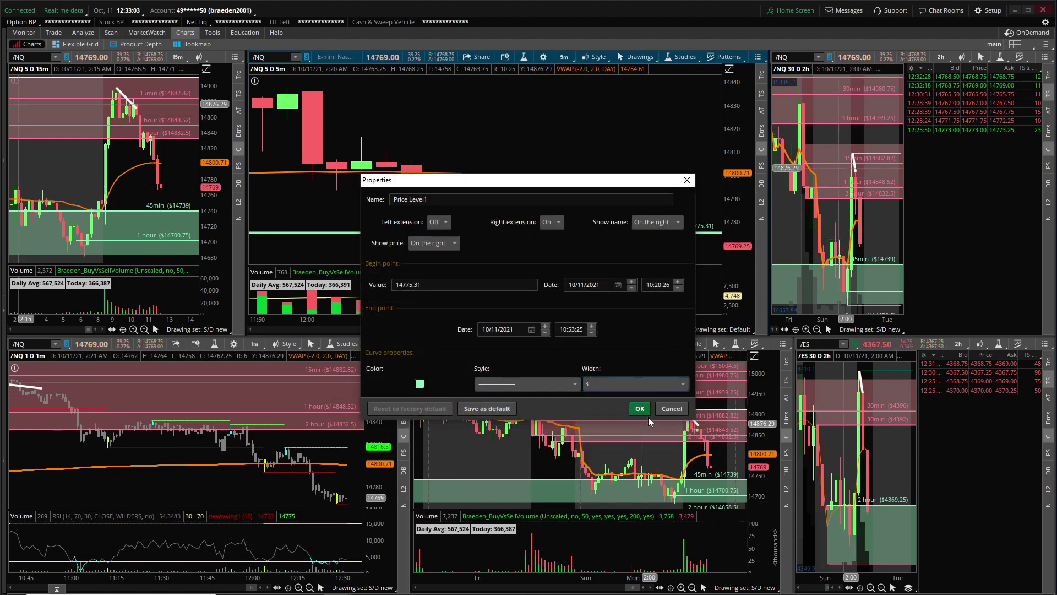
{"action": "left_click", "coordinate": [640, 408]}
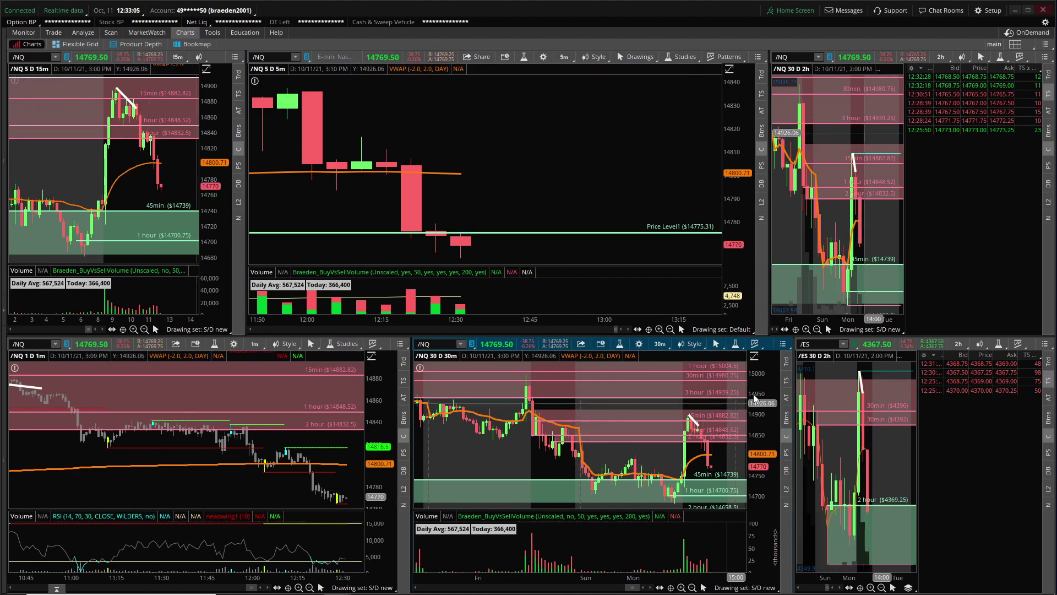
Step: Inspect the 45min drawing unchanged, then set Price Level1's width to 2
{"action": "right_click", "coordinate": [838, 266]}
{"action": "mouse_move", "coordinate": [908, 275]}
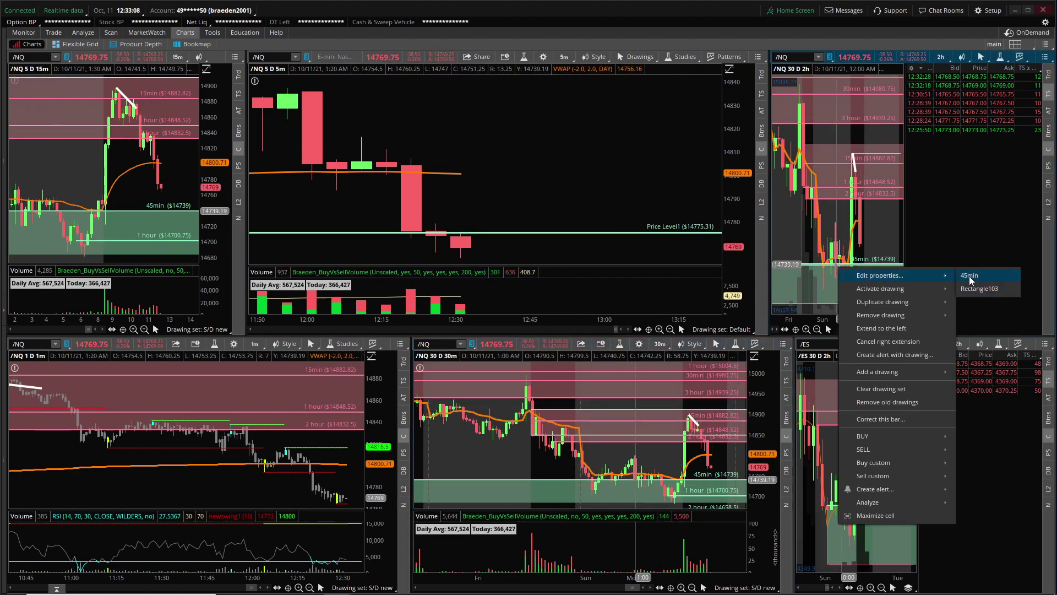
{"action": "left_click", "coordinate": [969, 275]}
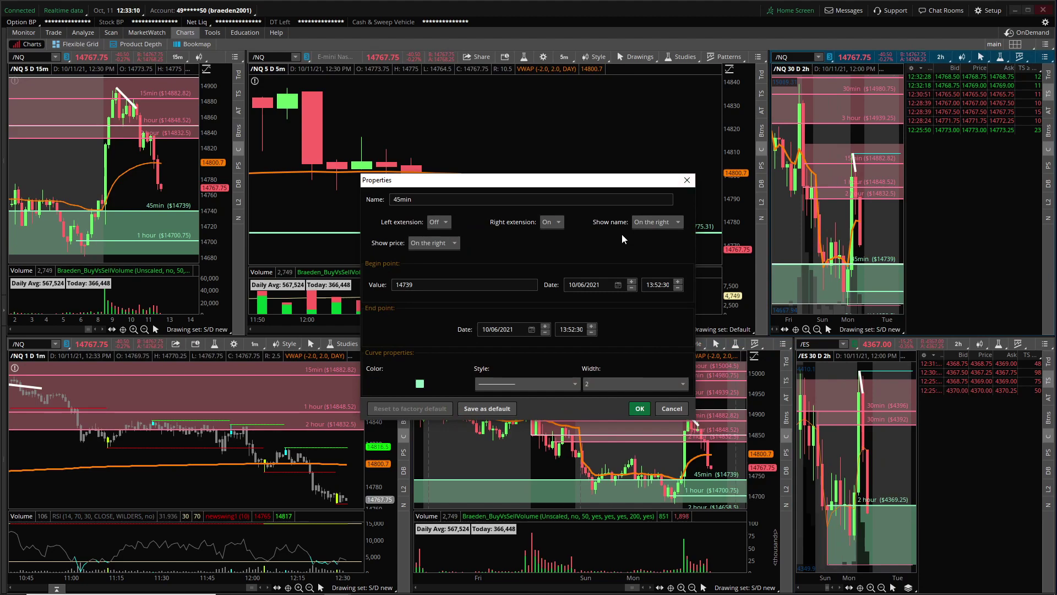
{"action": "left_click", "coordinate": [687, 180]}
{"action": "double_click", "coordinate": [659, 233]}
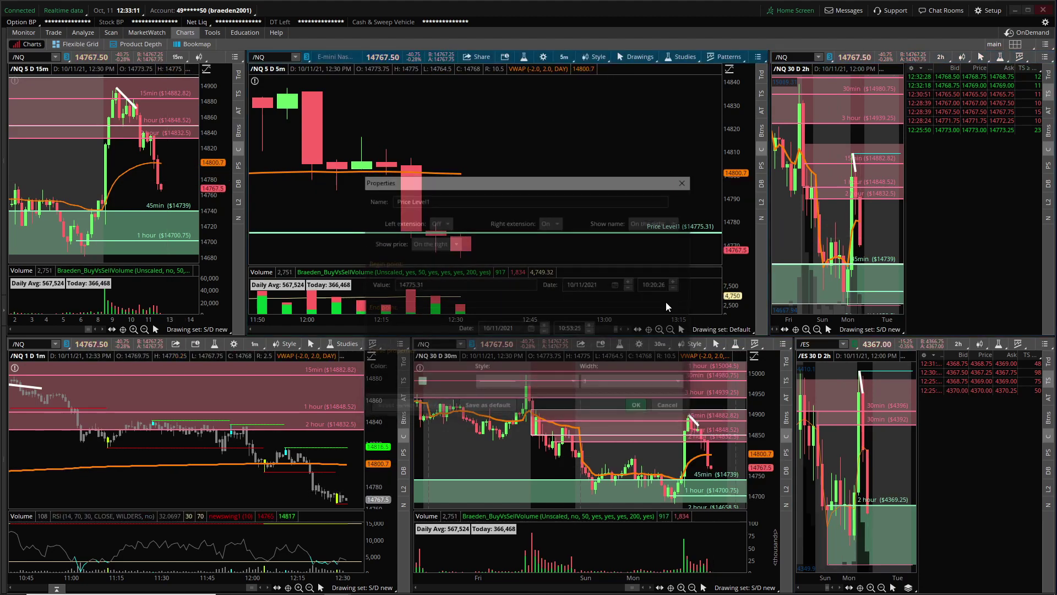
{"action": "left_click", "coordinate": [602, 383]}
{"action": "left_click", "coordinate": [603, 414]}
{"action": "left_click", "coordinate": [636, 405]}
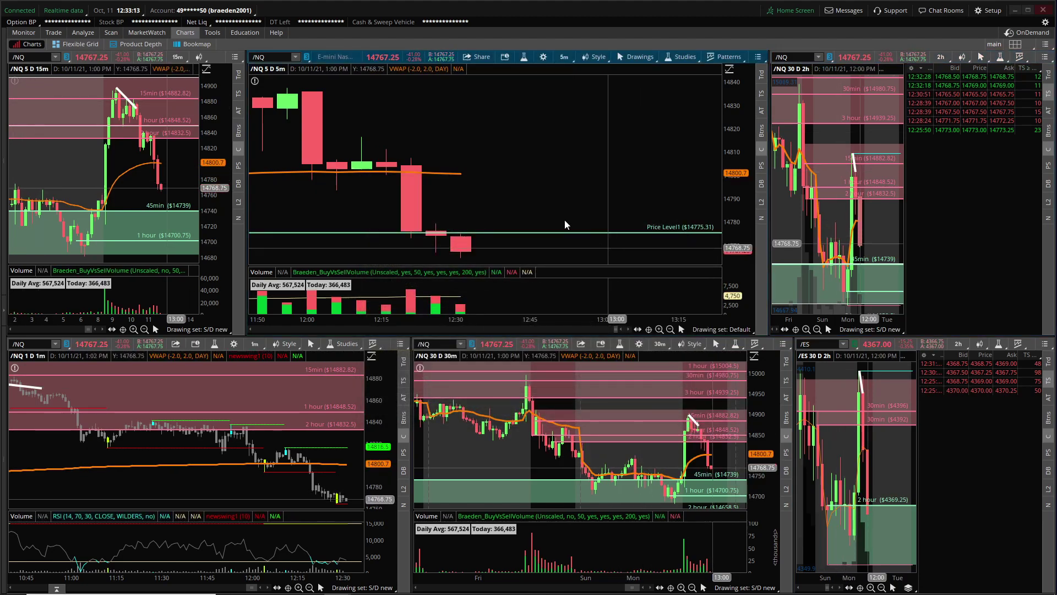
Step: Draw a grey rectangle above the Price Level1 line
{"action": "right_click", "coordinate": [465, 124]}
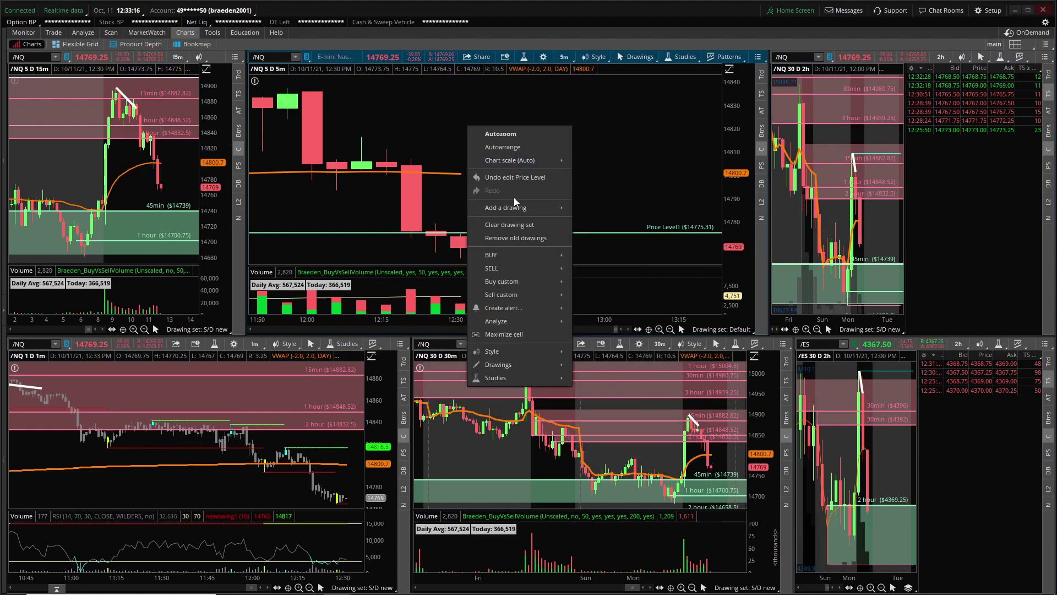
{"action": "mouse_move", "coordinate": [529, 208]}
{"action": "left_click", "coordinate": [583, 269]}
{"action": "left_click", "coordinate": [465, 122]}
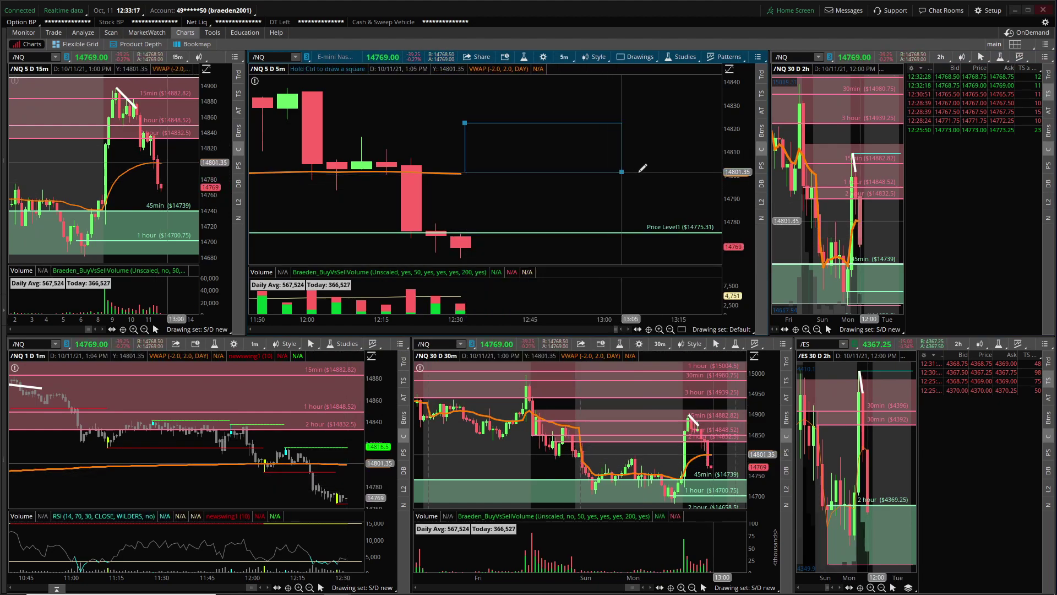
{"action": "left_click", "coordinate": [670, 177]}
Step: Try pink on Price Level1, then switch it back to light green
{"action": "right_click", "coordinate": [628, 238]}
{"action": "left_click", "coordinate": [631, 244]}
{"action": "left_click", "coordinate": [420, 384]}
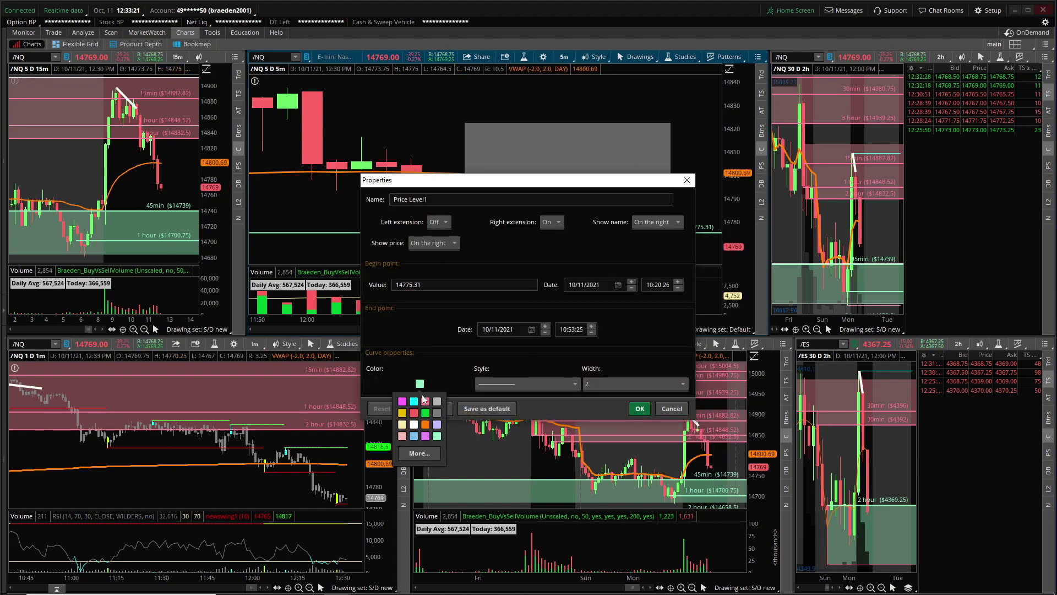
{"action": "left_click", "coordinate": [426, 401]}
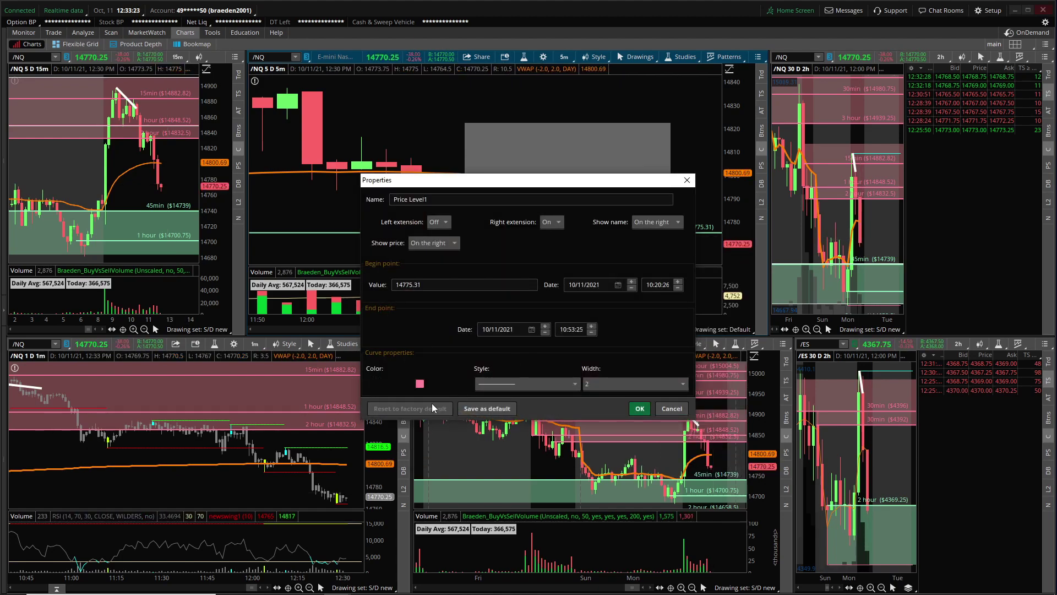
{"action": "left_click", "coordinate": [639, 408]}
{"action": "right_click", "coordinate": [645, 236]}
{"action": "left_click", "coordinate": [670, 247]}
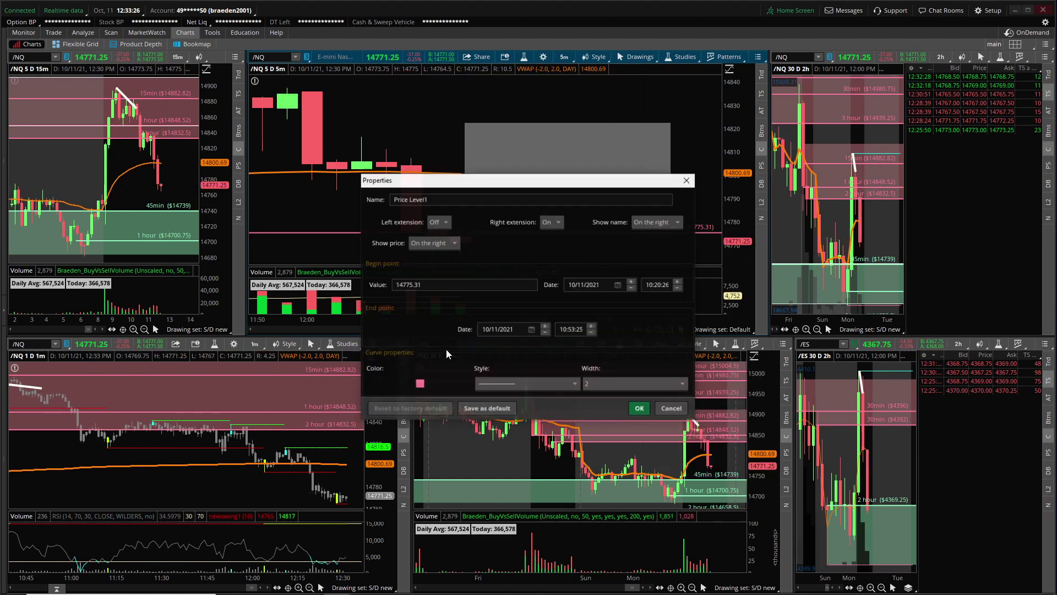
{"action": "left_click", "coordinate": [419, 384]}
{"action": "left_click", "coordinate": [435, 410]}
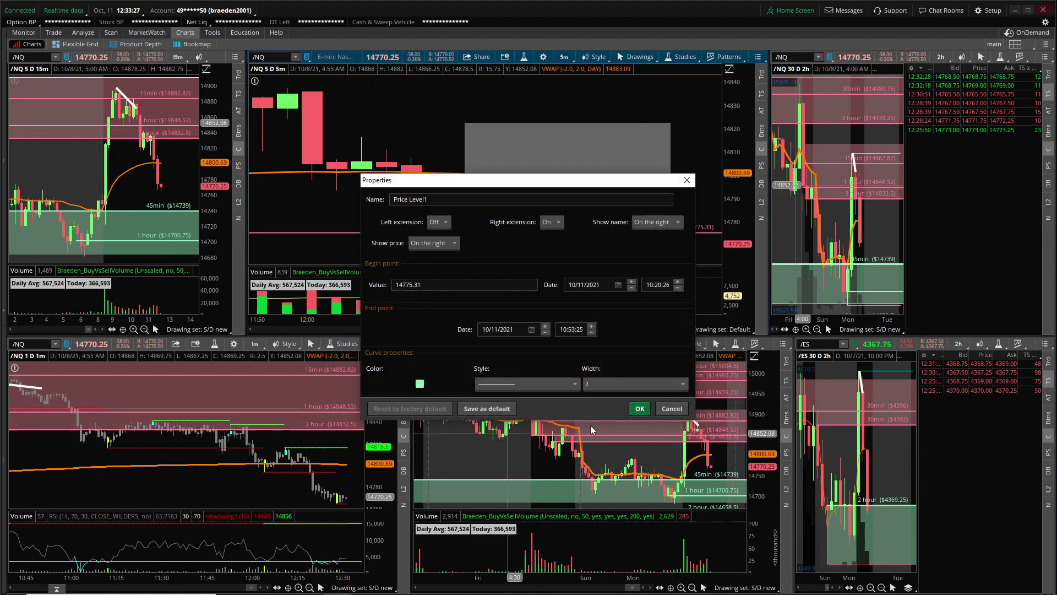
{"action": "left_click", "coordinate": [639, 408]}
{"action": "right_click", "coordinate": [585, 170]}
Step: Fill the rectangle with light green at transparency 56
{"action": "left_click", "coordinate": [633, 177]}
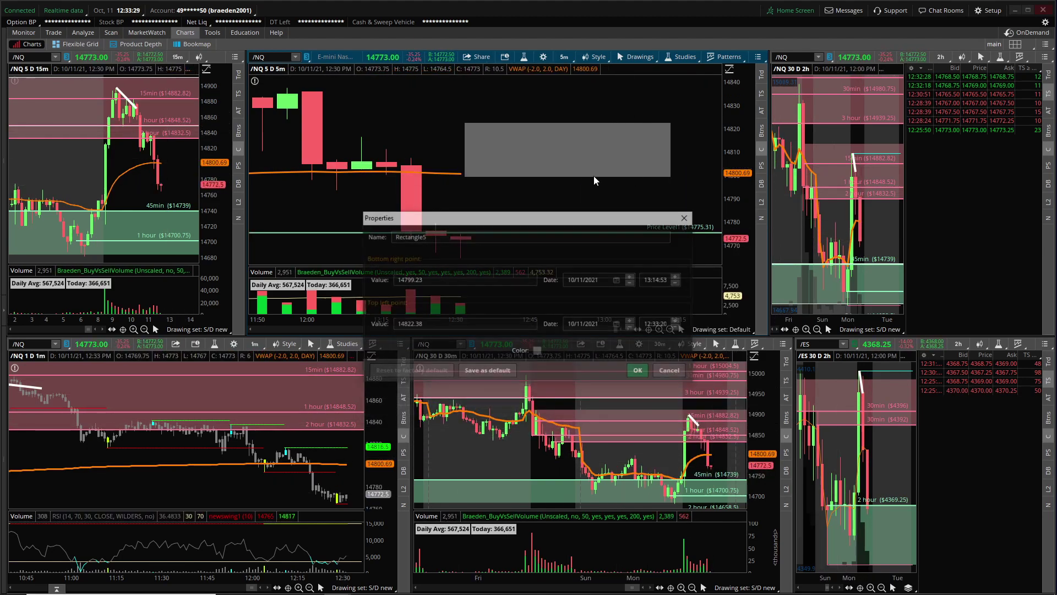
{"action": "left_click", "coordinate": [538, 351]}
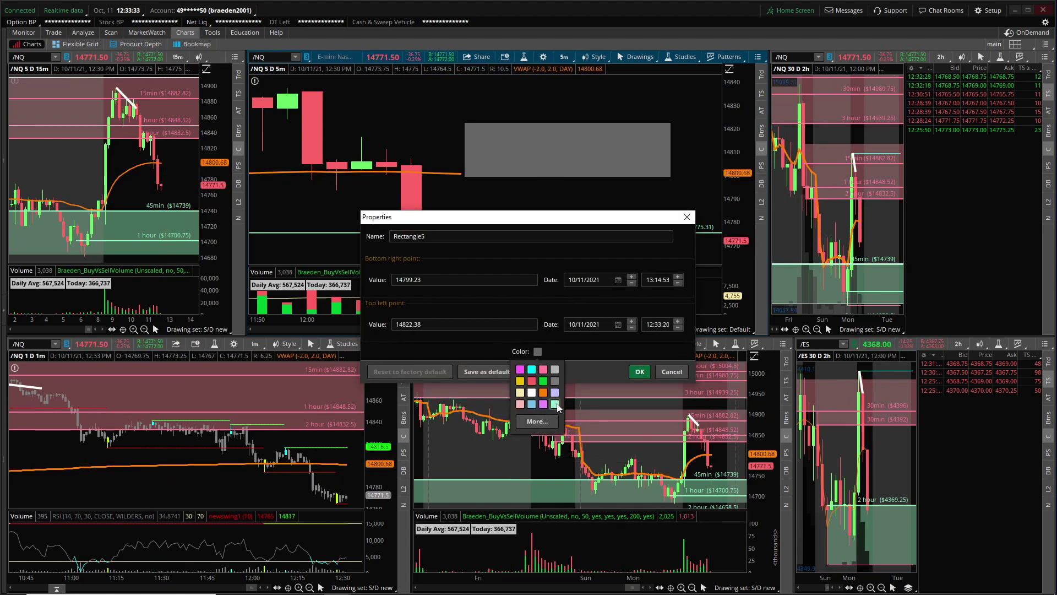
{"action": "left_click", "coordinate": [554, 405]}
{"action": "left_click", "coordinate": [538, 351]}
{"action": "left_click", "coordinate": [536, 421]}
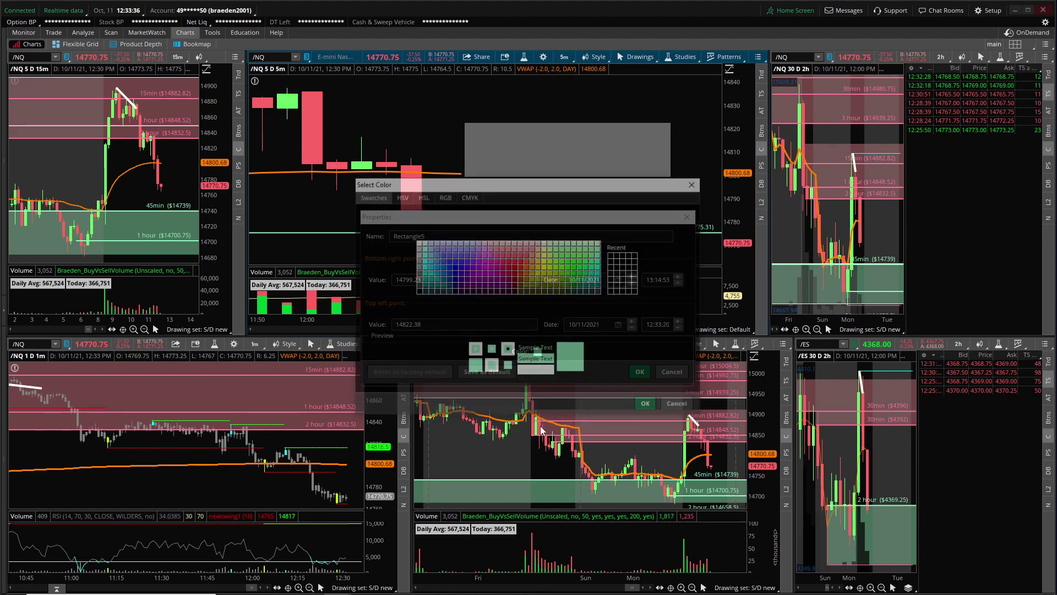
{"action": "left_click", "coordinate": [401, 196]}
{"action": "left_click", "coordinate": [610, 270]}
{"action": "left_click", "coordinate": [647, 404]}
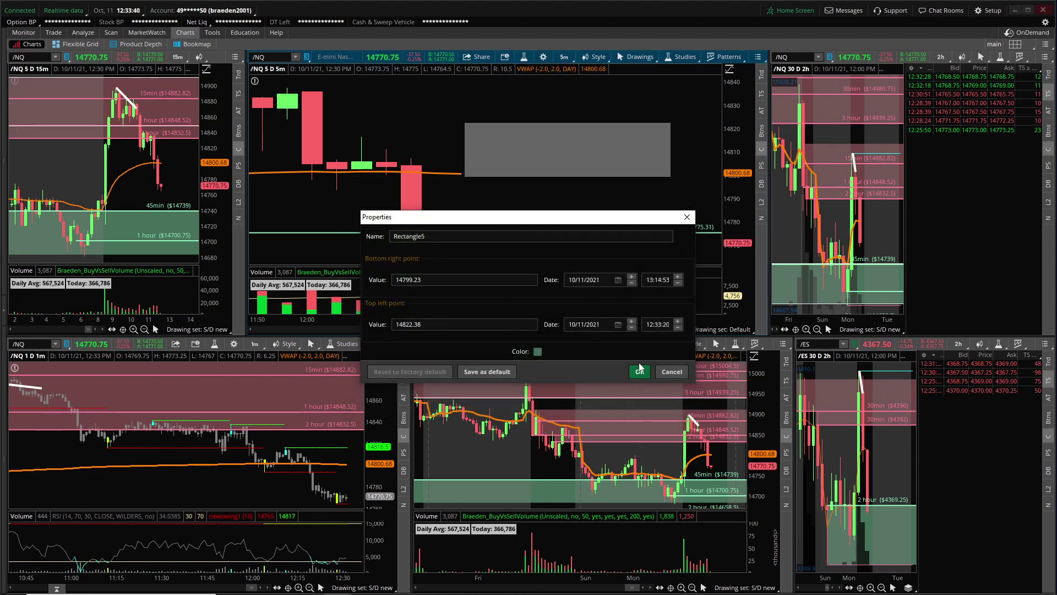
{"action": "left_click", "coordinate": [640, 372]}
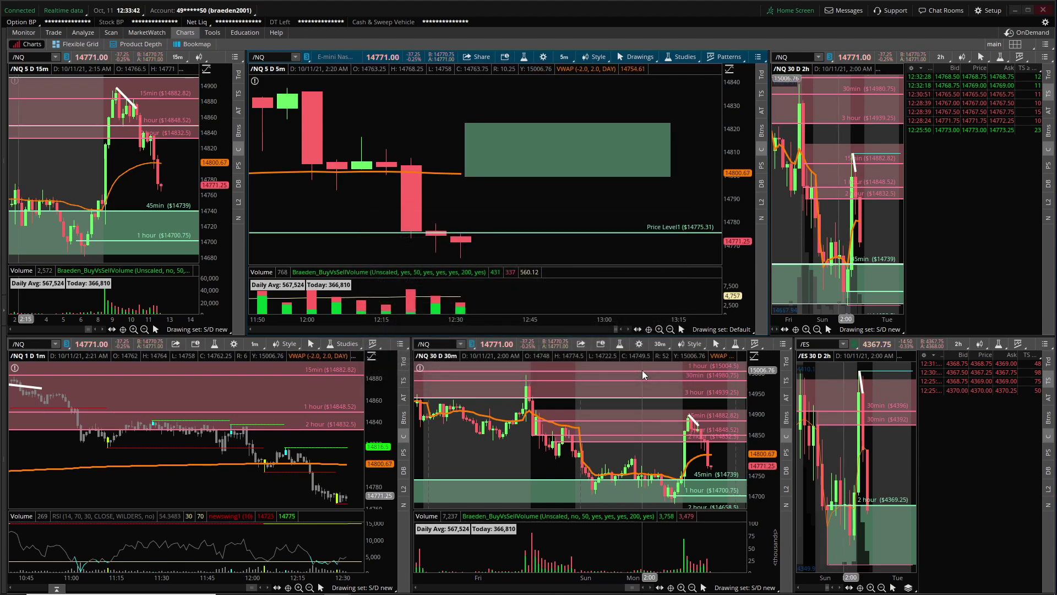
Step: Save the green zone's and Price Level1's styles as drawing defaults
{"action": "right_click", "coordinate": [570, 174]}
{"action": "left_click", "coordinate": [606, 184]}
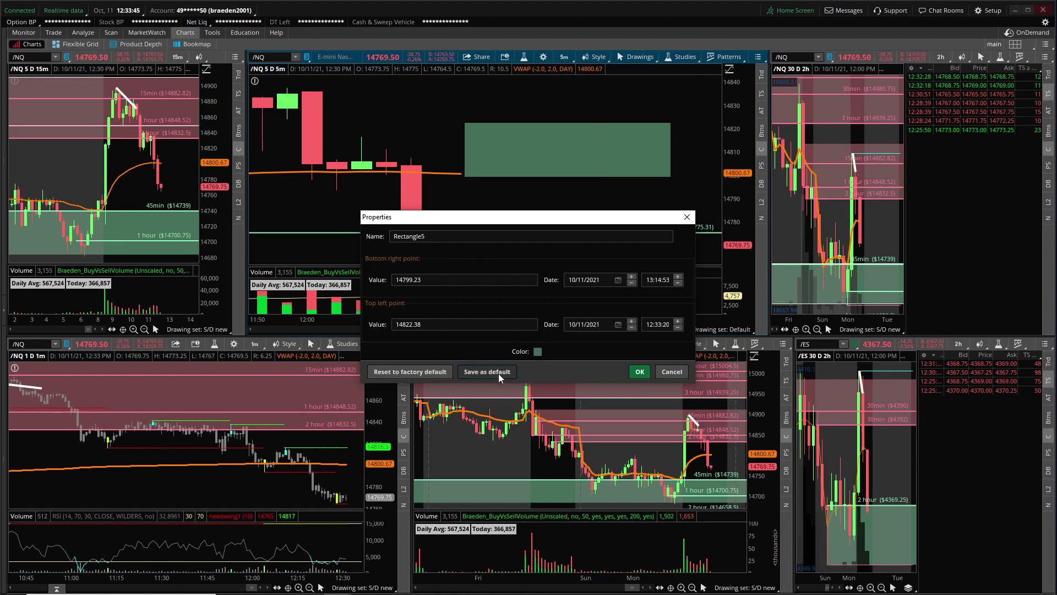
{"action": "left_click", "coordinate": [638, 372]}
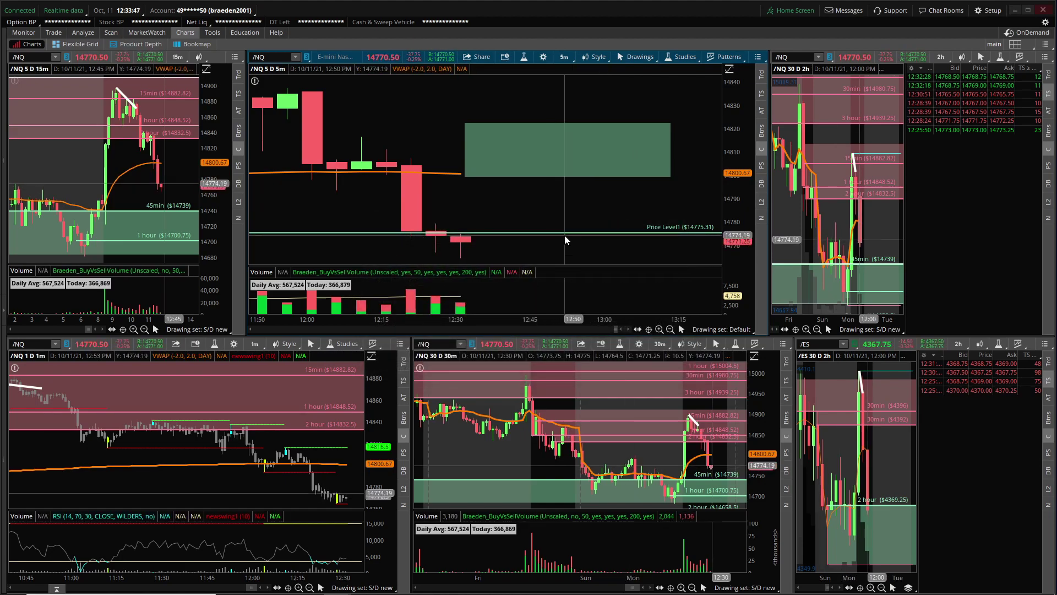
{"action": "right_click", "coordinate": [566, 234]}
{"action": "left_click", "coordinate": [584, 238]}
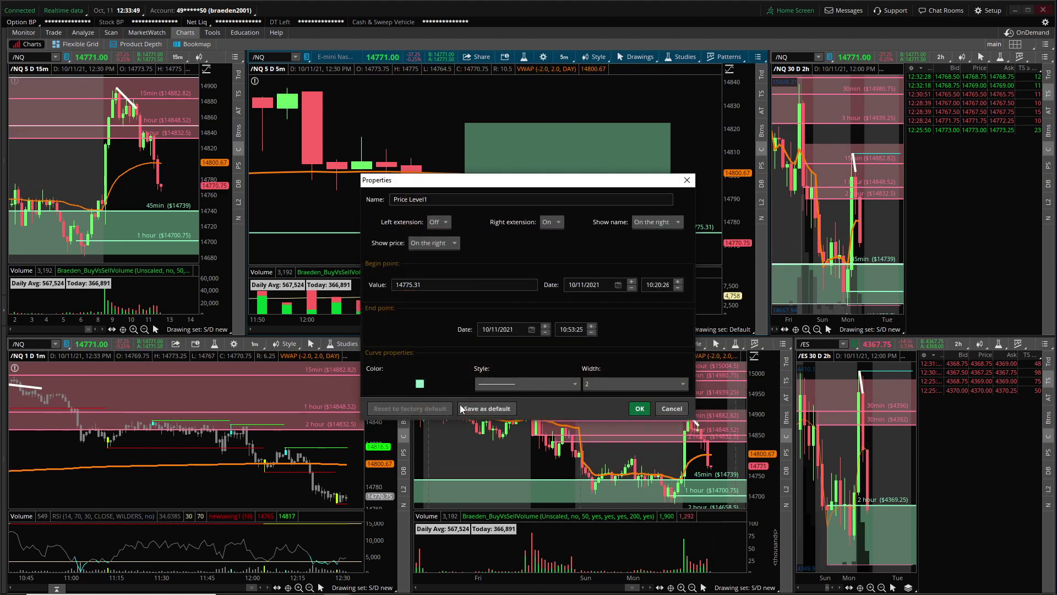
{"action": "left_click", "coordinate": [648, 410]}
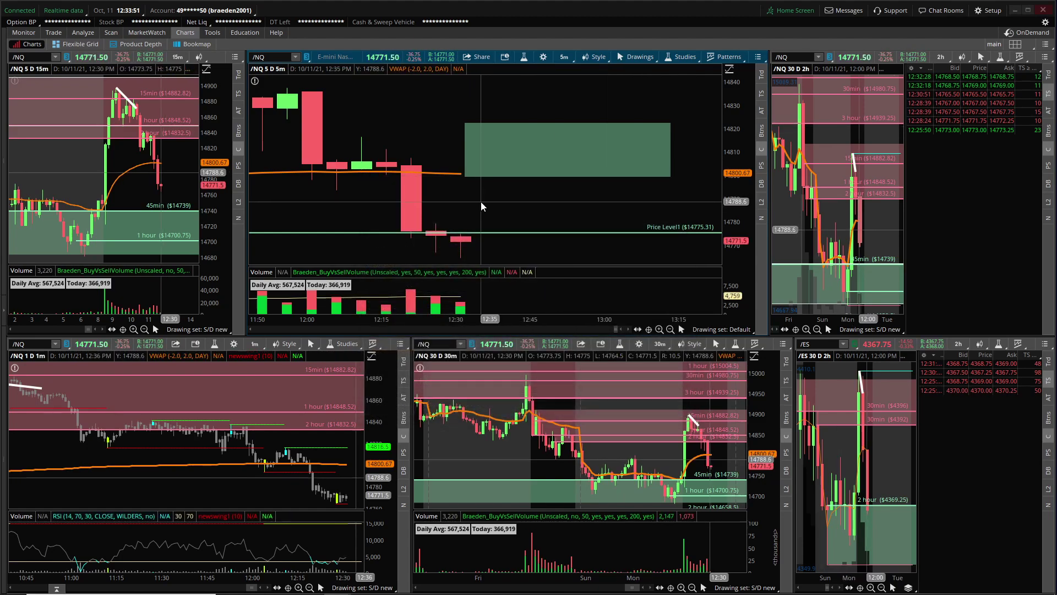
Step: Delete the green zone and the Price Level1 line
{"action": "right_click", "coordinate": [551, 156]}
{"action": "left_click", "coordinate": [612, 205]}
{"action": "right_click", "coordinate": [547, 233]}
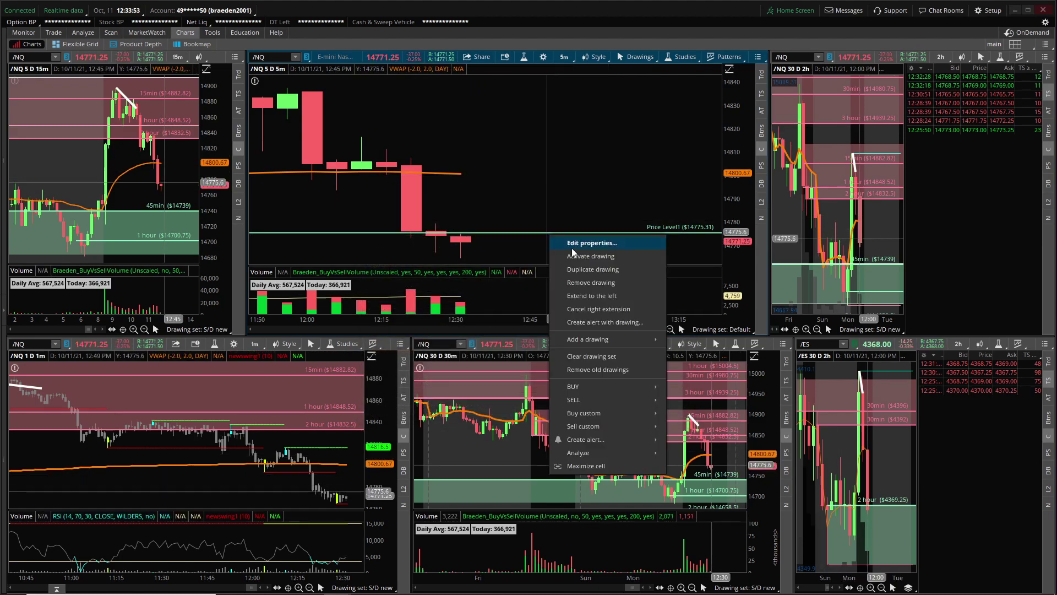
{"action": "left_click", "coordinate": [590, 283]}
Step: Reset the 5-minute chart view and zoom in on Monday's late morning candles
{"action": "right_click", "coordinate": [517, 178]}
{"action": "left_click", "coordinate": [564, 200]}
{"action": "right_click", "coordinate": [602, 146]}
{"action": "left_click", "coordinate": [611, 164]}
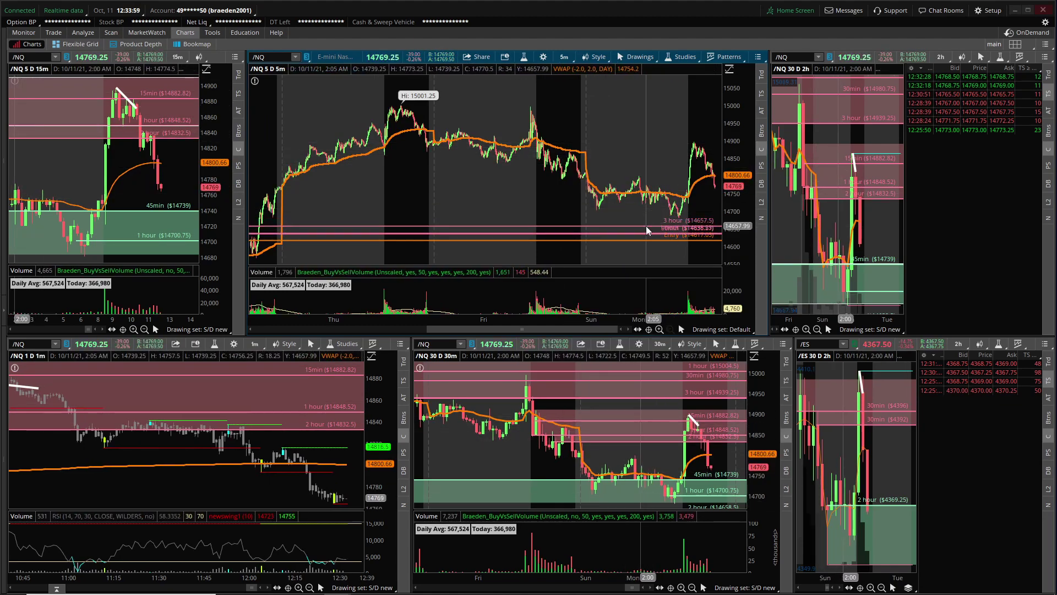
{"action": "left_click_drag", "start_coordinate": [646, 226], "coordinate": [652, 240]}
{"action": "left_click_drag", "start_coordinate": [656, 147], "coordinate": [719, 149]}
{"action": "left_click_drag", "start_coordinate": [556, 158], "coordinate": [718, 159]}
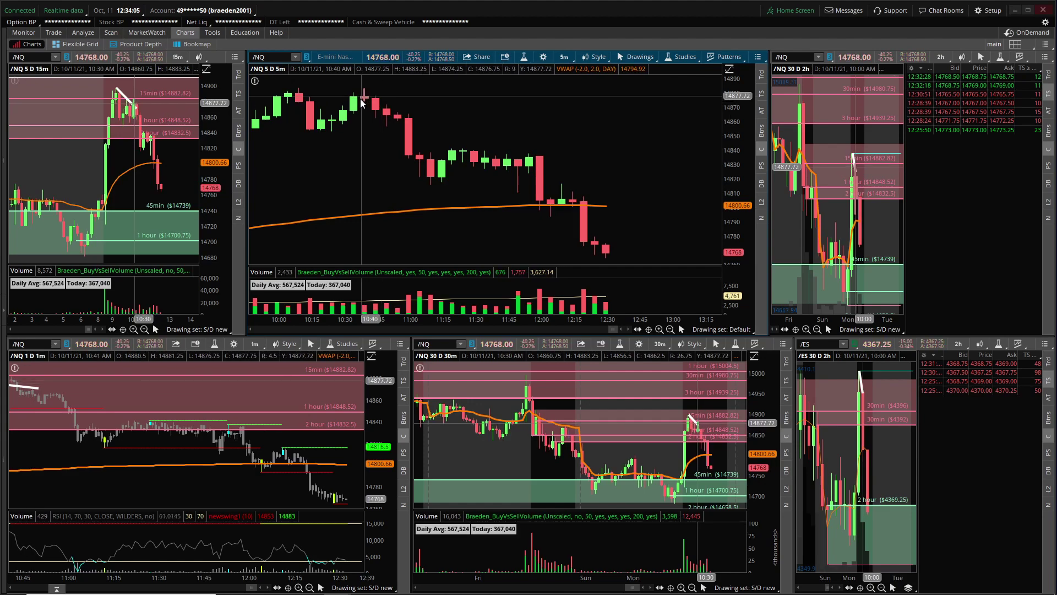
Step: Draw a rectangle at the morning high, 14877.25 to 14883.5, and open its properties
{"action": "right_click", "coordinate": [286, 101]}
{"action": "mouse_move", "coordinate": [363, 125]}
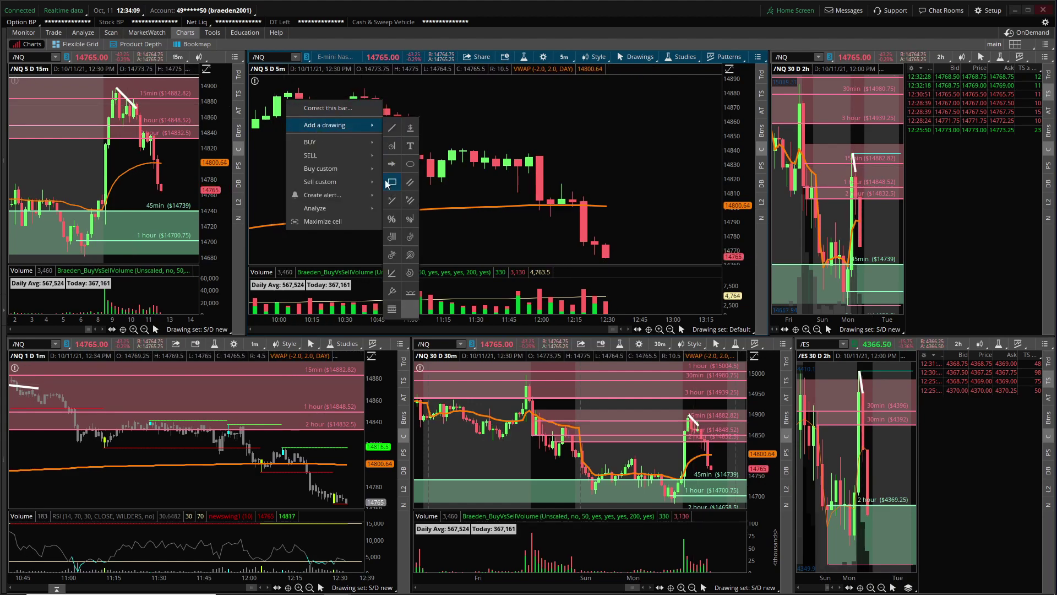
{"action": "left_click", "coordinate": [286, 102]}
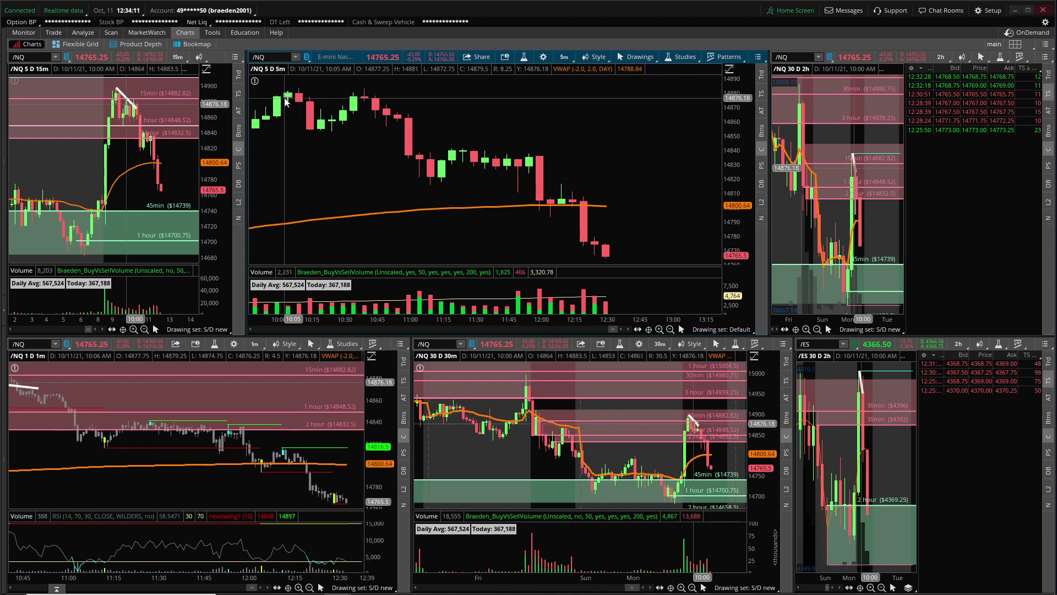
{"action": "right_click", "coordinate": [285, 101]}
{"action": "mouse_move", "coordinate": [345, 130]}
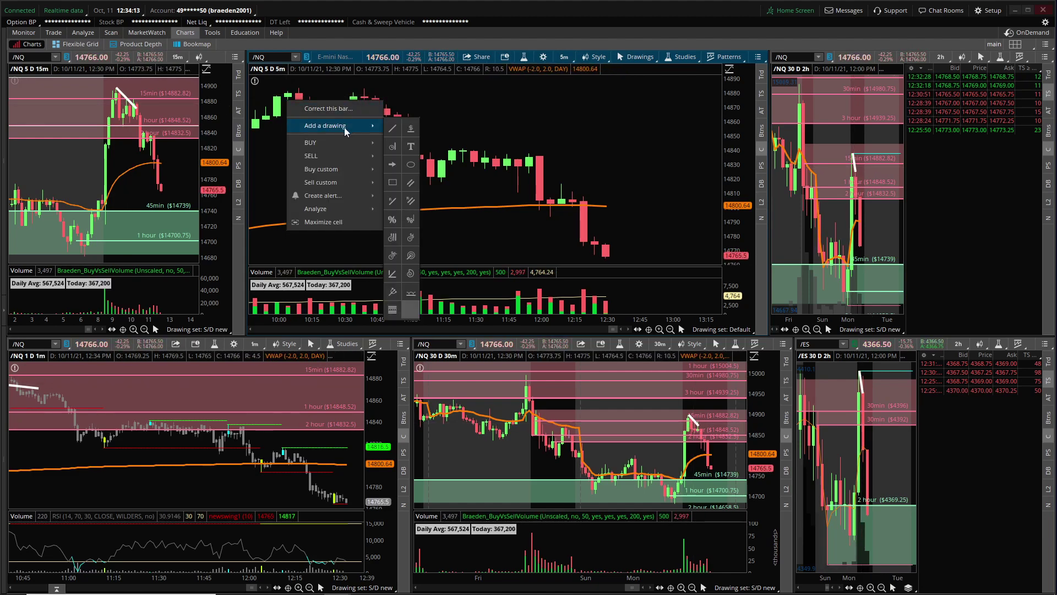
{"action": "left_click", "coordinate": [397, 184]}
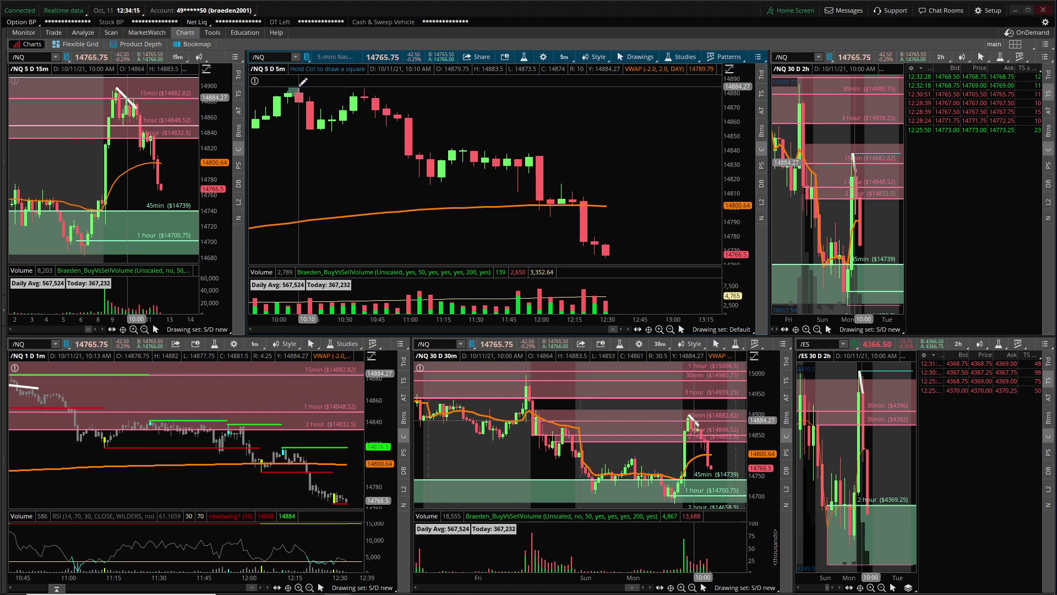
{"action": "left_click", "coordinate": [301, 89]}
{"action": "right_click", "coordinate": [302, 91]}
{"action": "left_click", "coordinate": [322, 104]}
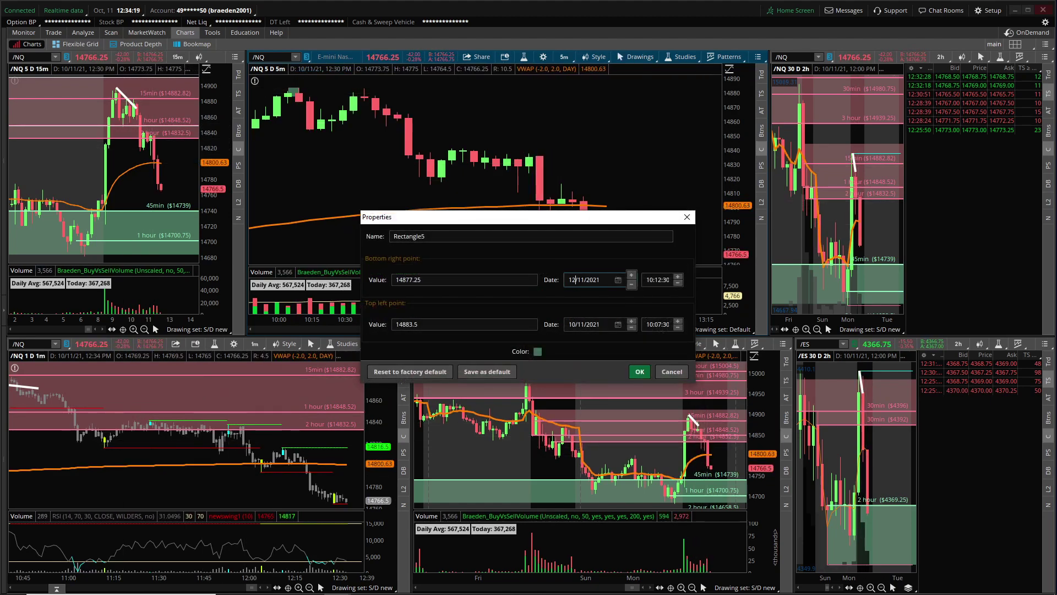
Step: Colour the rectangle translucent red by setting the HSV hue to red
{"action": "left_click", "coordinate": [538, 351]}
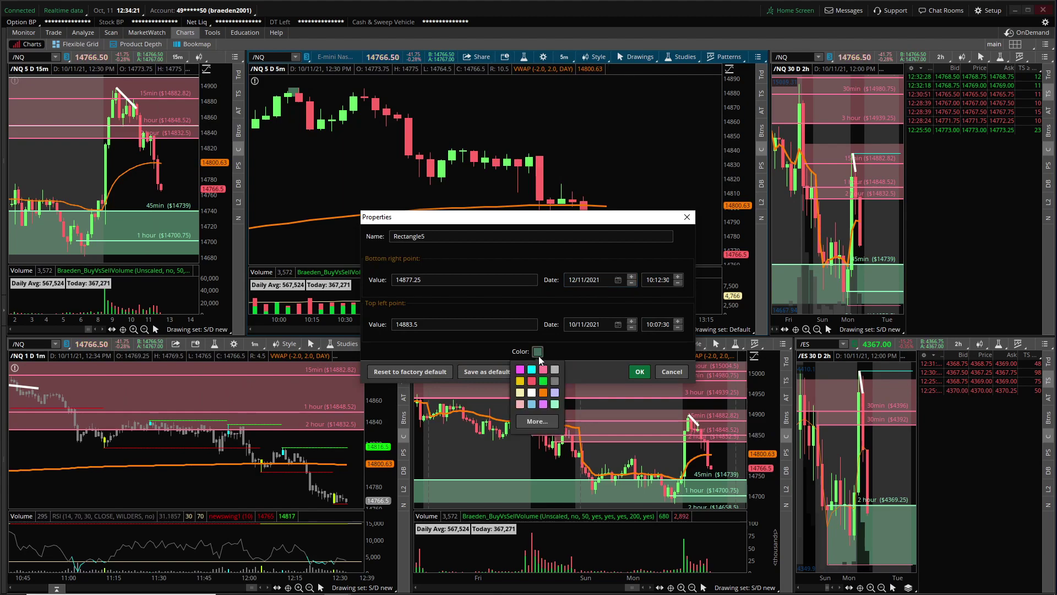
{"action": "left_click", "coordinate": [535, 421]}
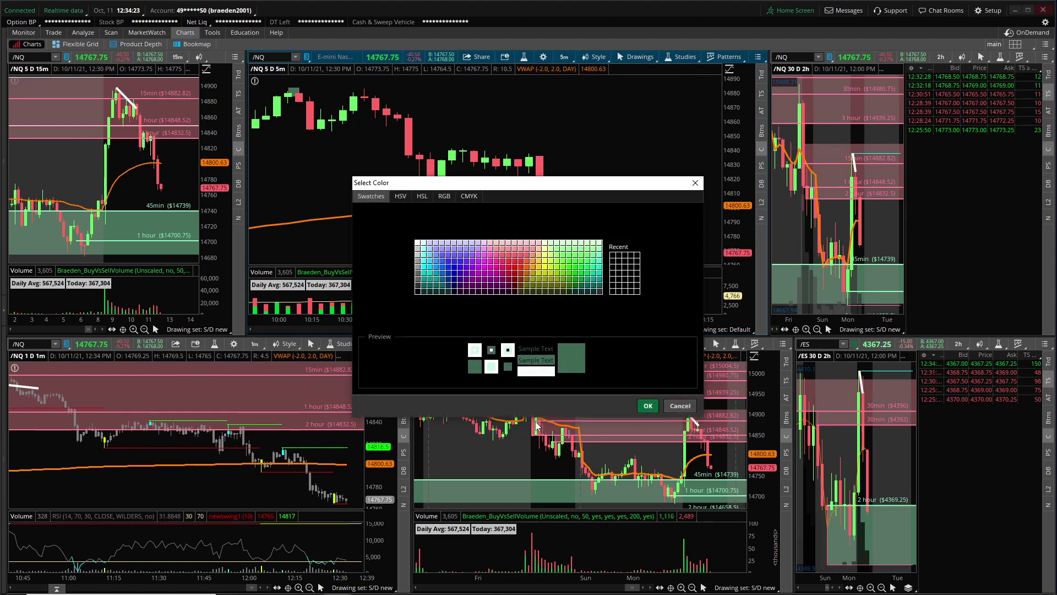
{"action": "left_click", "coordinate": [401, 197]}
{"action": "left_click_drag", "start_coordinate": [492, 248], "coordinate": [489, 212]}
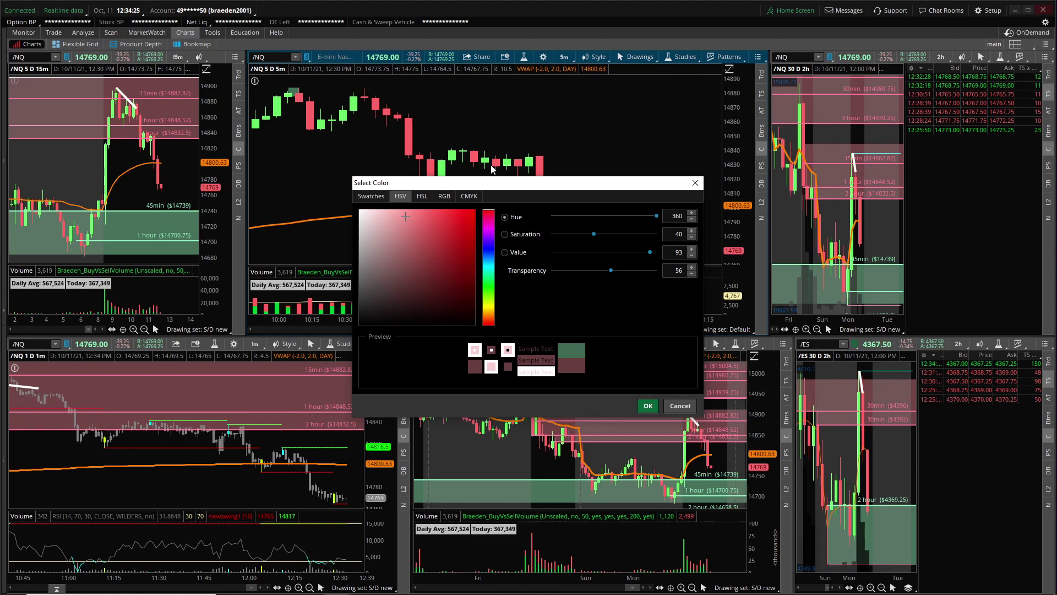
{"action": "left_click", "coordinate": [648, 405]}
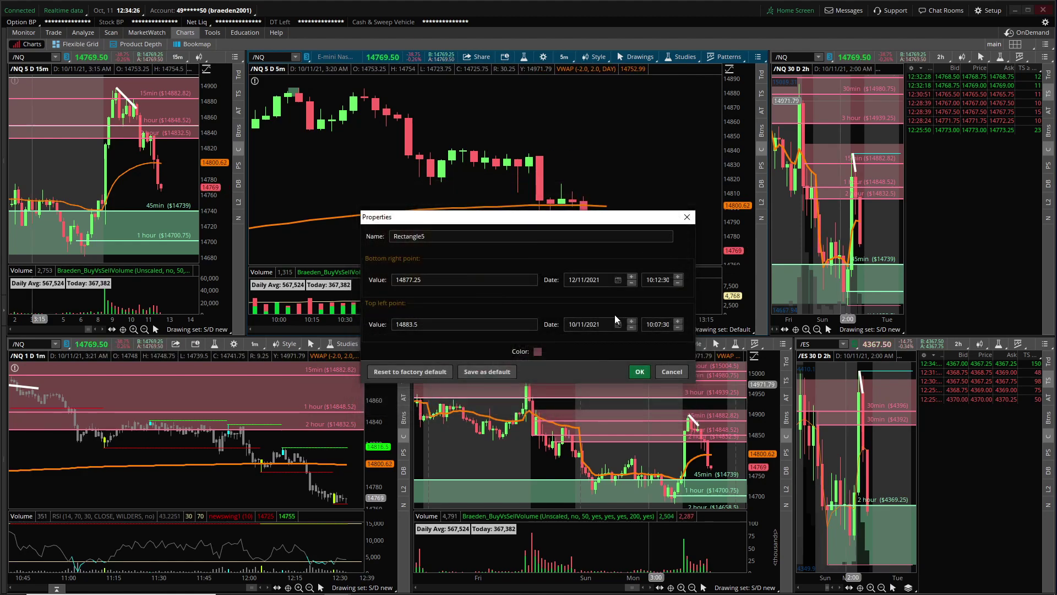
{"action": "left_click", "coordinate": [639, 372]}
{"action": "right_click", "coordinate": [294, 98]}
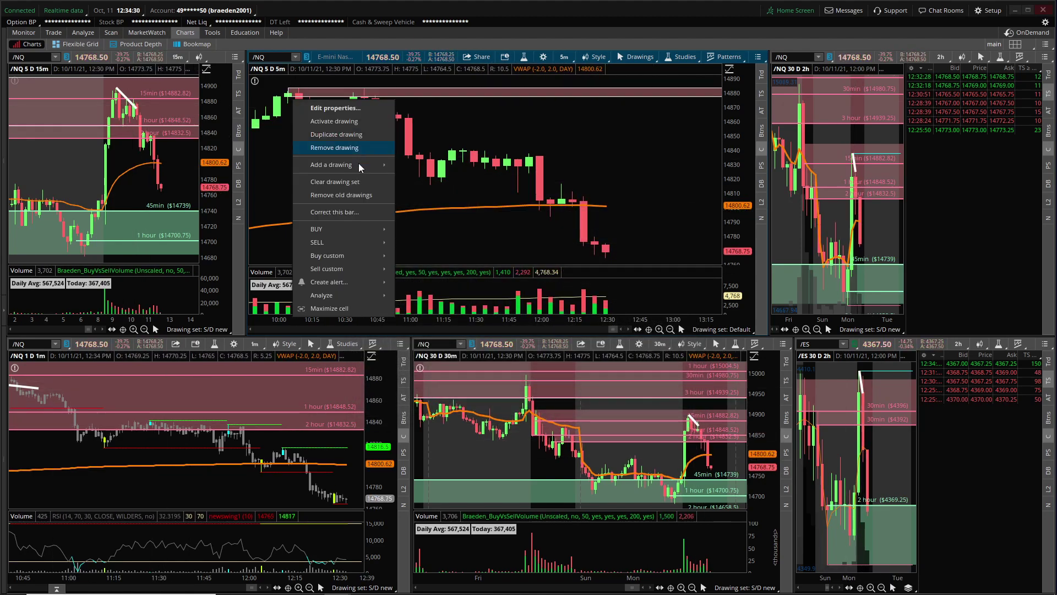
Step: Place a price level at 14877.25, rename it 5min, colour it pink, then delete it
{"action": "left_click", "coordinate": [306, 105]}
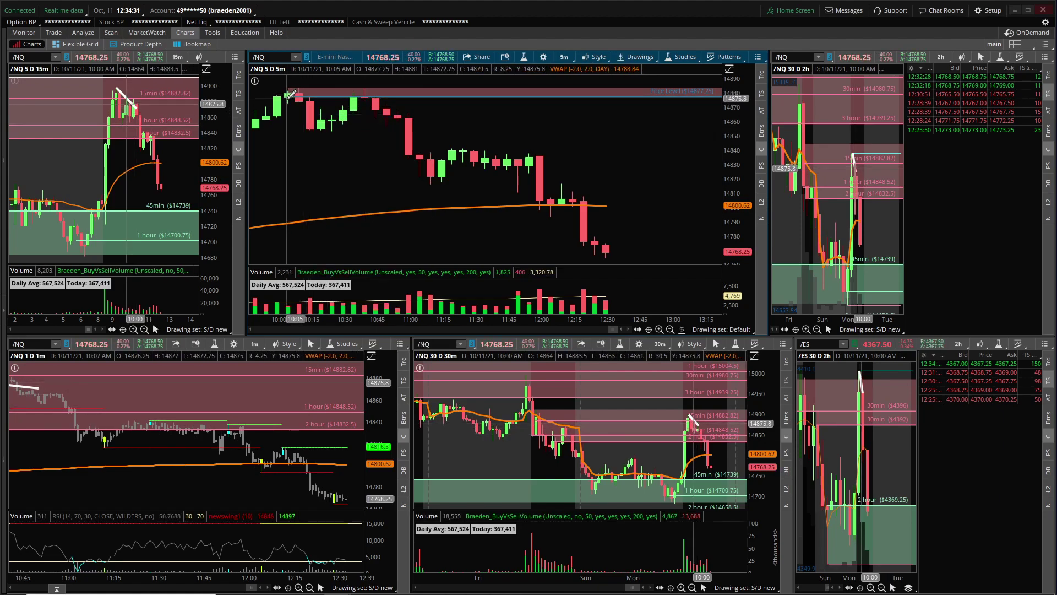
{"action": "left_click", "coordinate": [290, 95]}
{"action": "right_click", "coordinate": [293, 102]}
{"action": "mouse_move", "coordinate": [385, 108]}
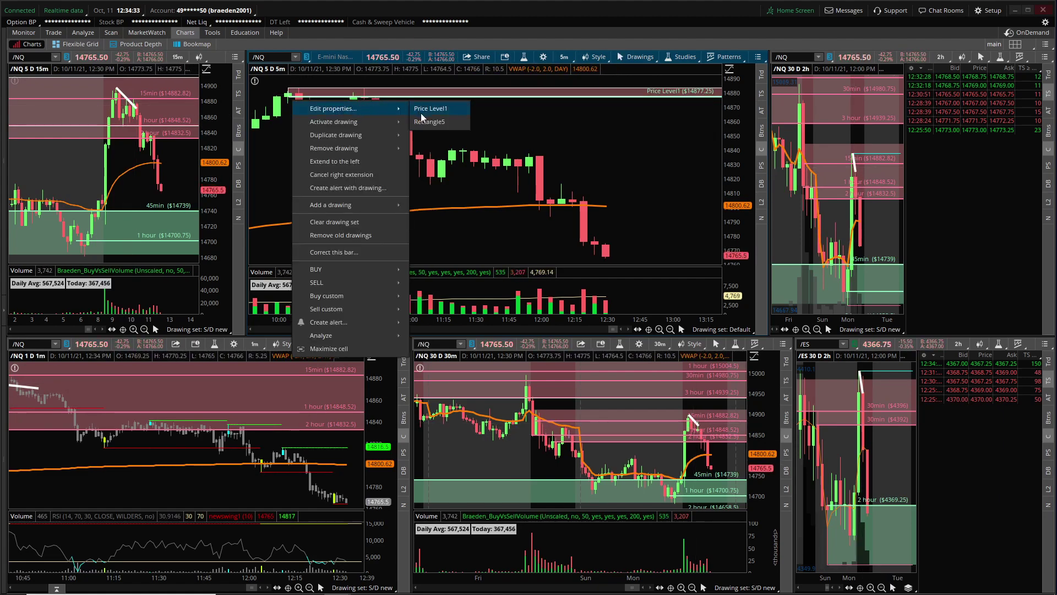
{"action": "left_click", "coordinate": [422, 110]}
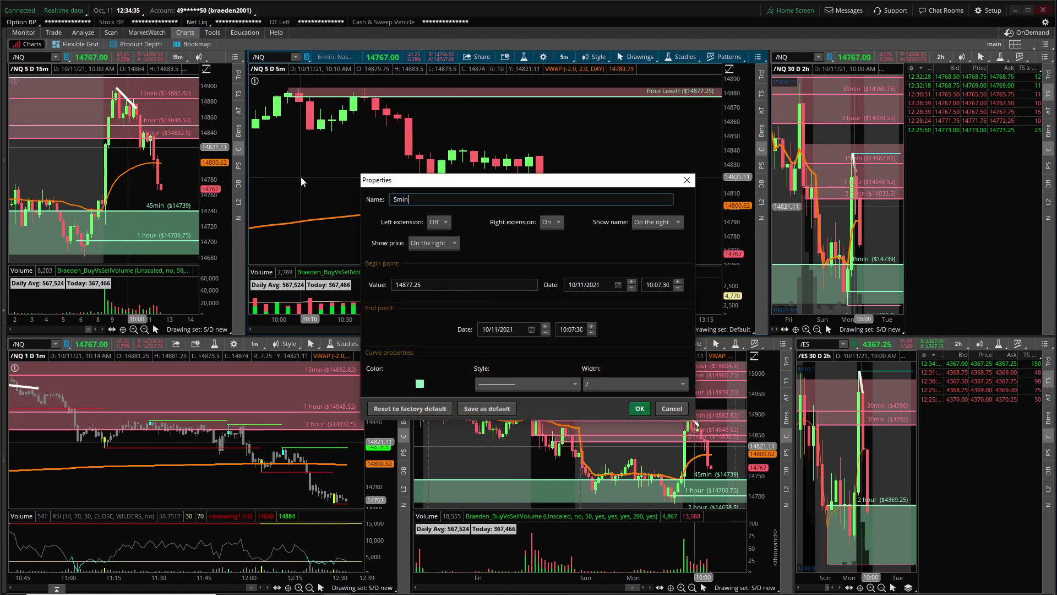
{"action": "left_click", "coordinate": [420, 383]}
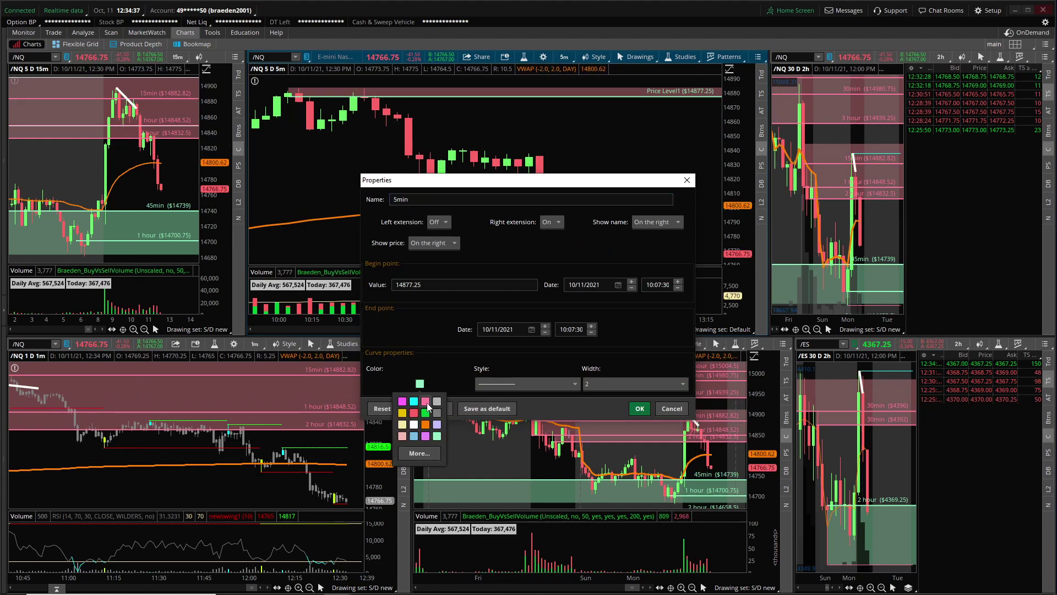
{"action": "left_click", "coordinate": [427, 402]}
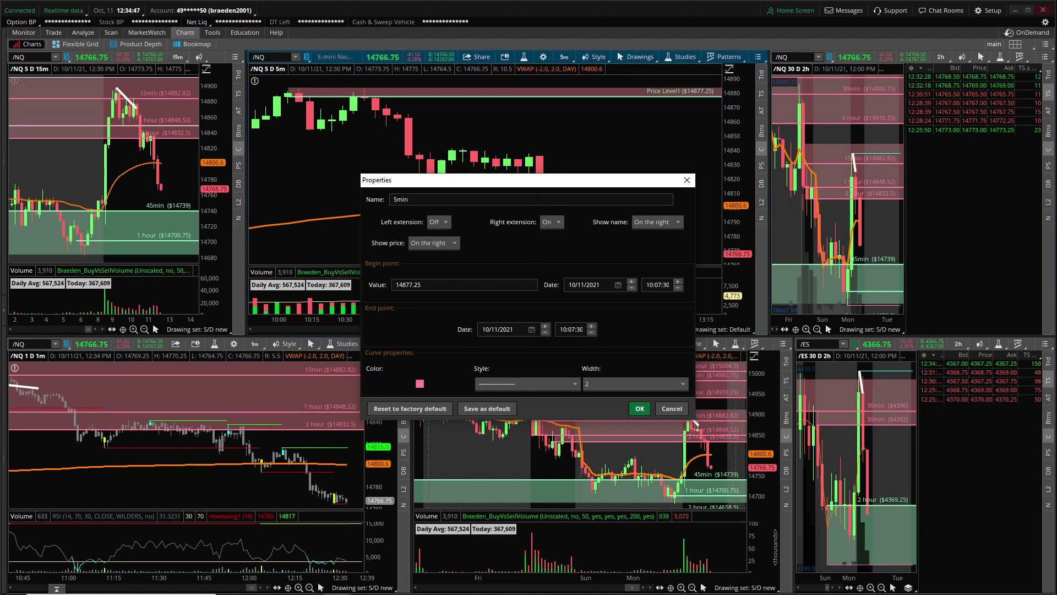
{"action": "left_click", "coordinate": [640, 408]}
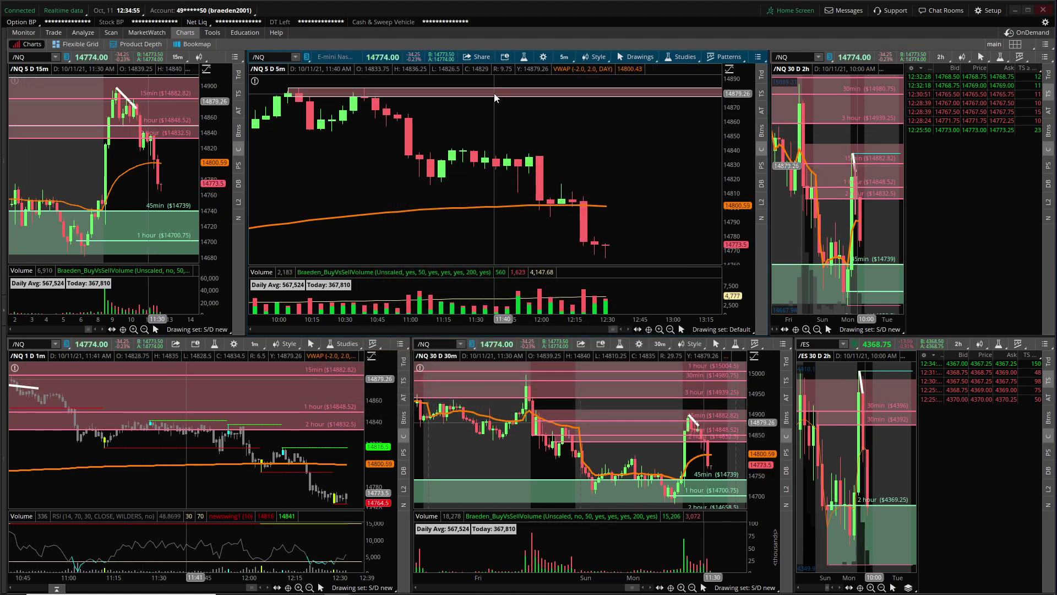
{"action": "key", "text": "Delete"}
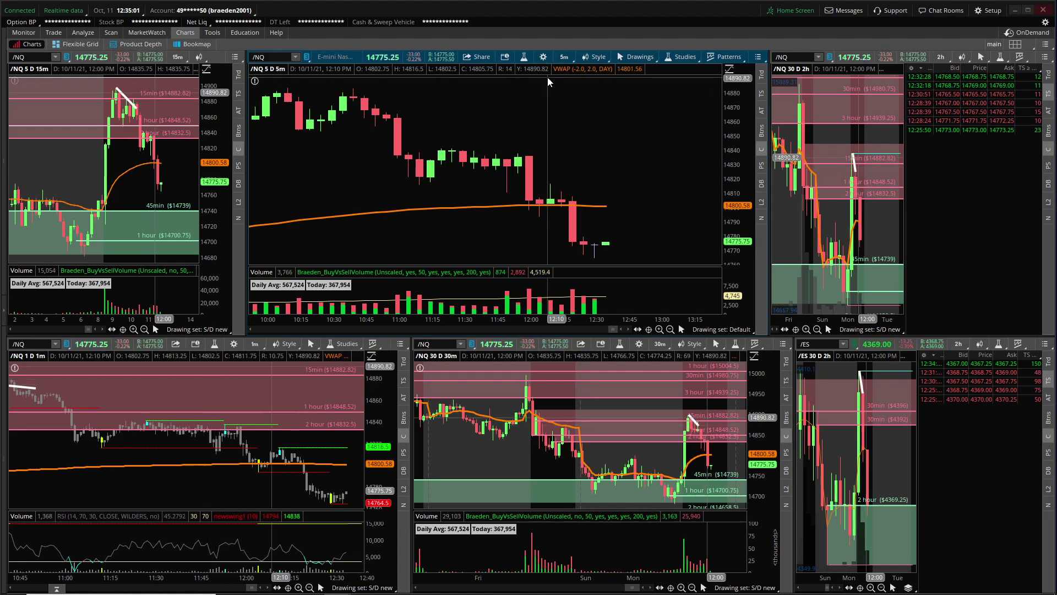
Step: Open the shared-item import dialog and copy the tos.mx study link from Discord
{"action": "left_click", "coordinate": [991, 11]}
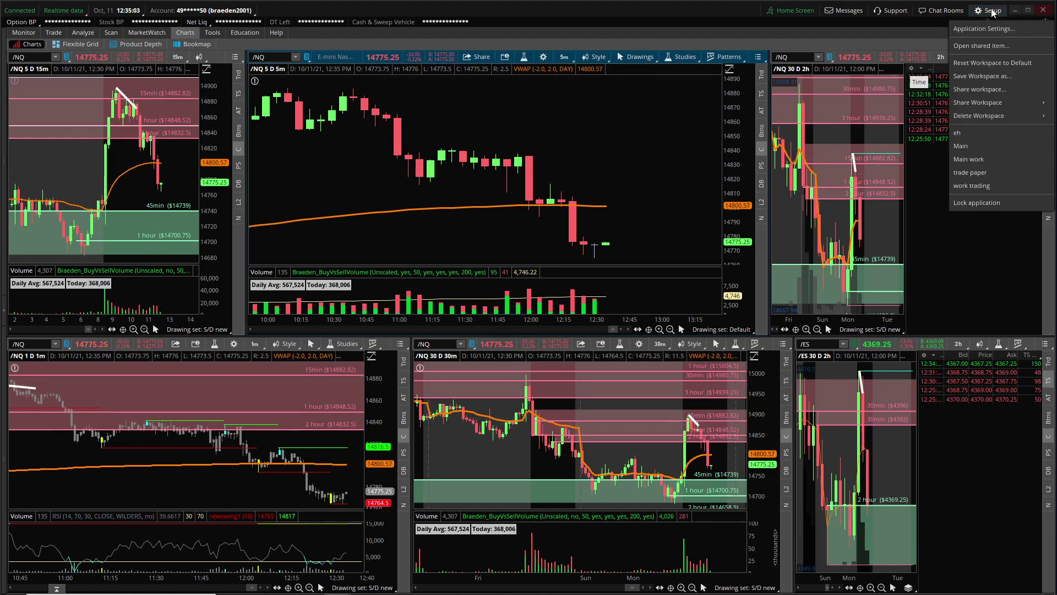
{"action": "left_click", "coordinate": [978, 47]}
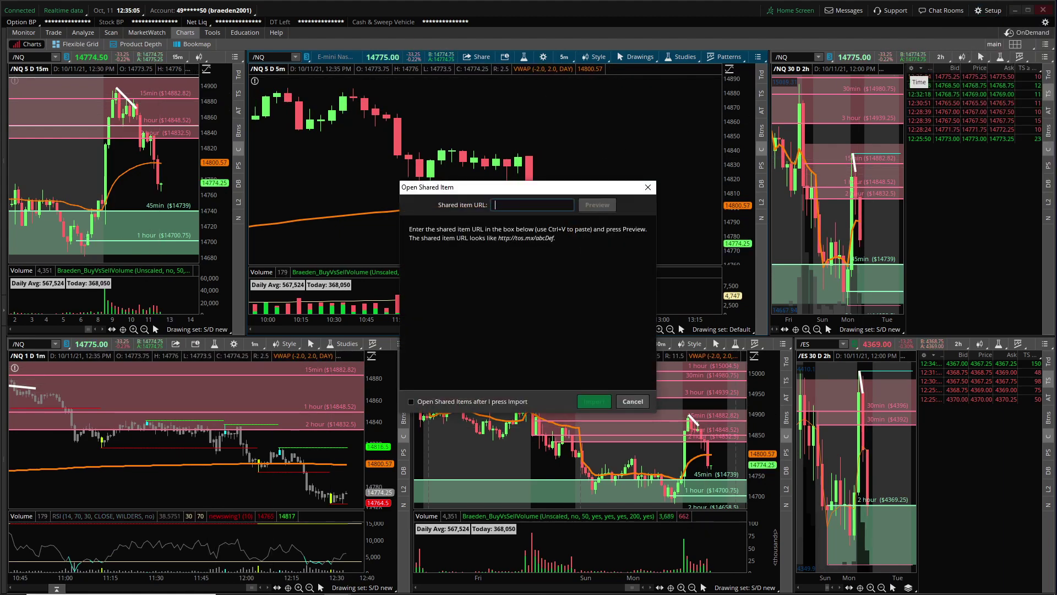
{"action": "key", "text": "alt+Tab"}
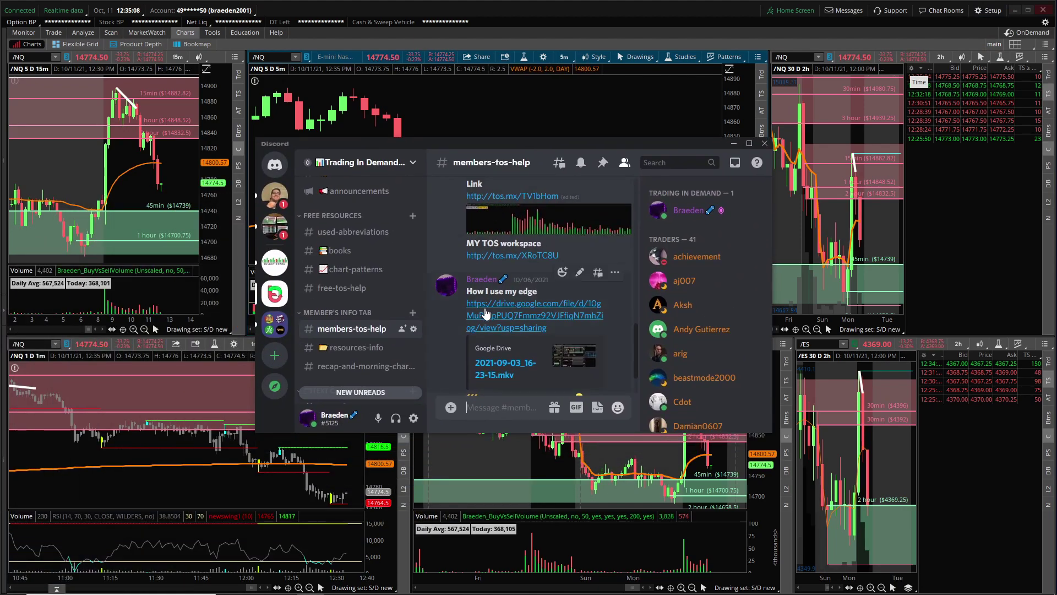
{"action": "scroll", "coordinate": [487, 286], "scroll_direction": "up", "scroll_amount": 2}
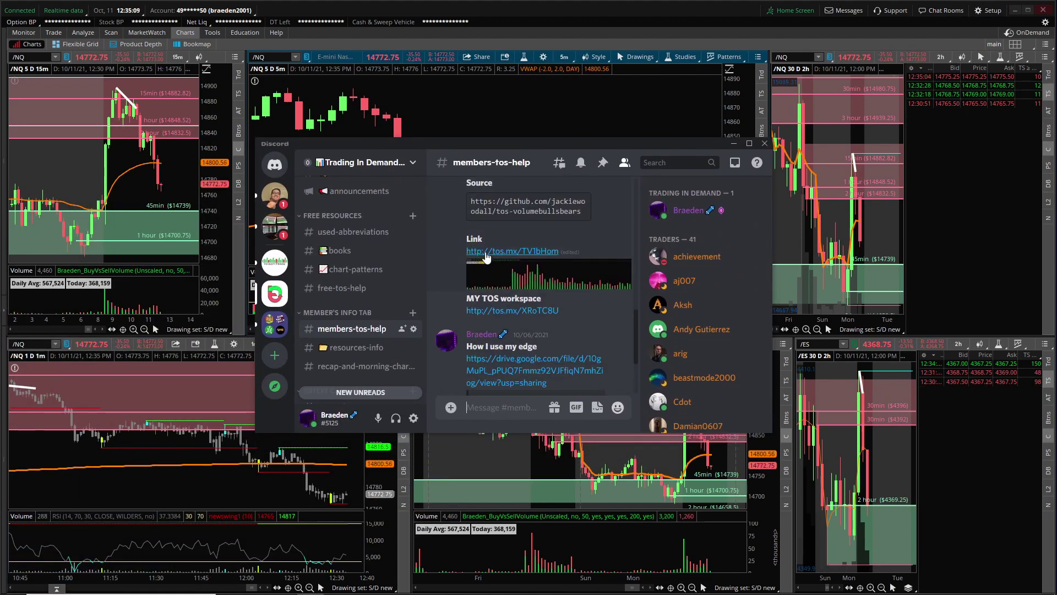
{"action": "right_click", "coordinate": [487, 256]}
{"action": "left_click", "coordinate": [516, 395]}
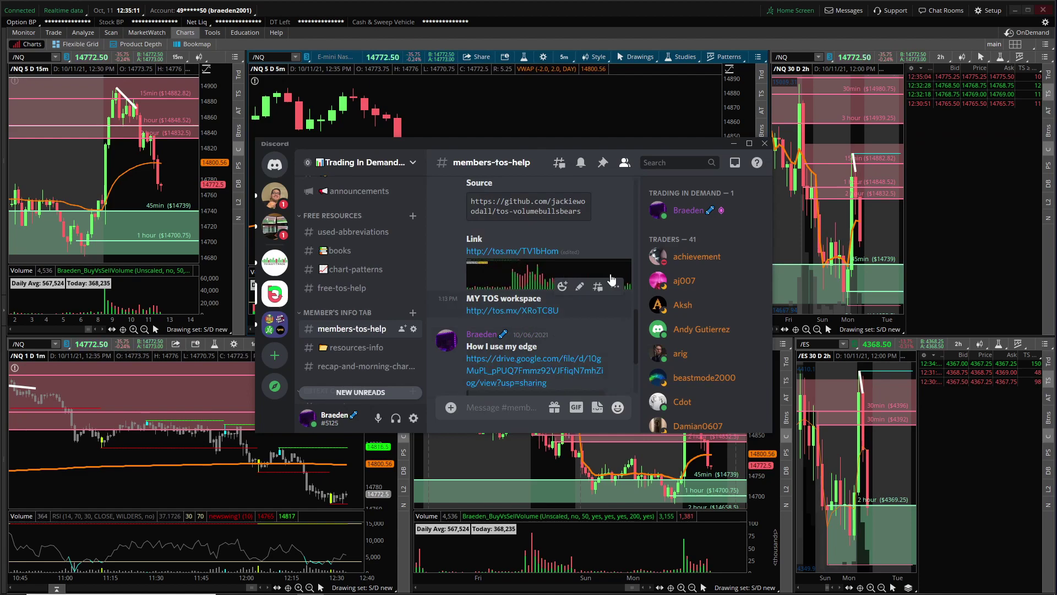
Step: Paste the link into Shared item URL and preview the volume study
{"action": "left_click", "coordinate": [733, 144]}
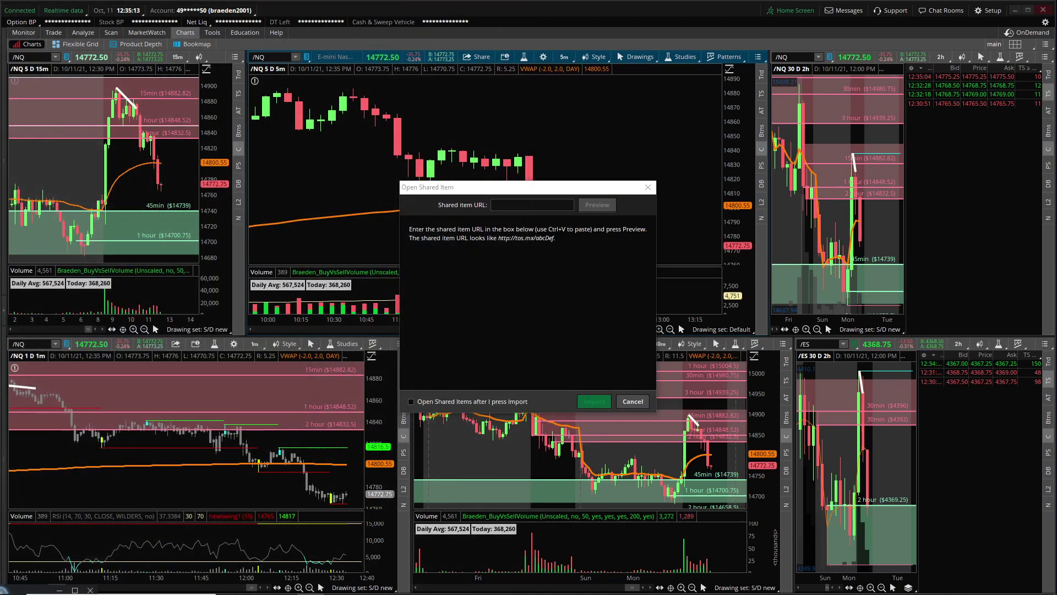
{"action": "left_click", "coordinate": [513, 205]}
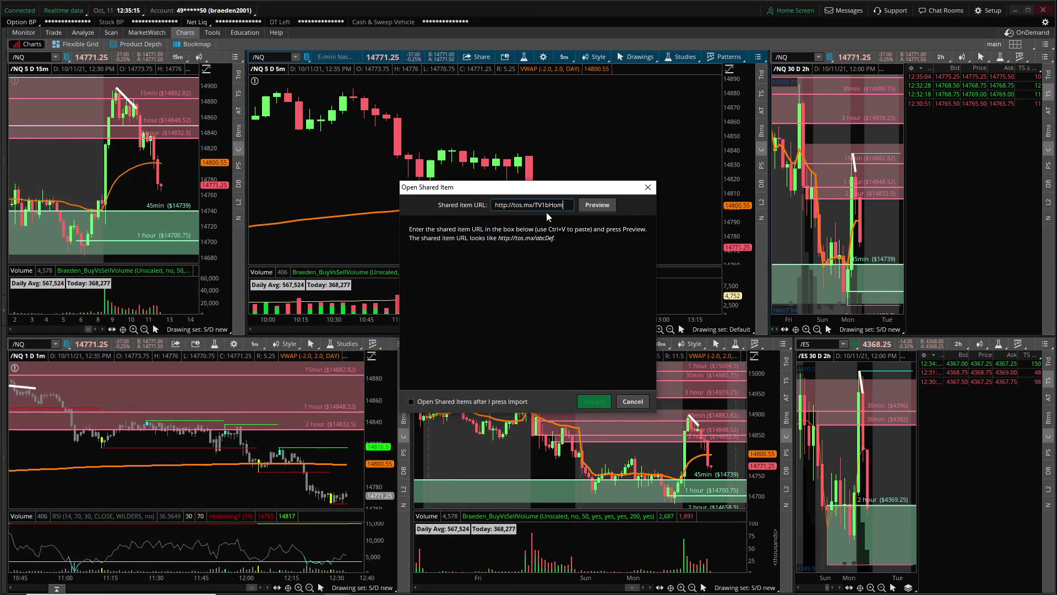
{"action": "left_click", "coordinate": [598, 205]}
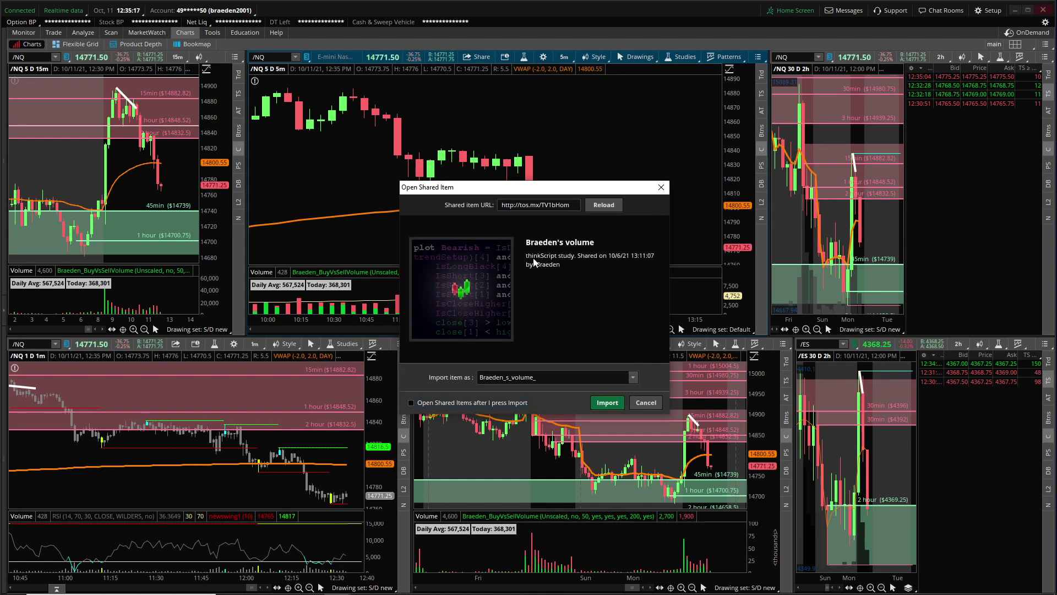
Step: Import the shared volume study and bring up the 5-minute chart's study list
{"action": "left_click", "coordinate": [604, 402]}
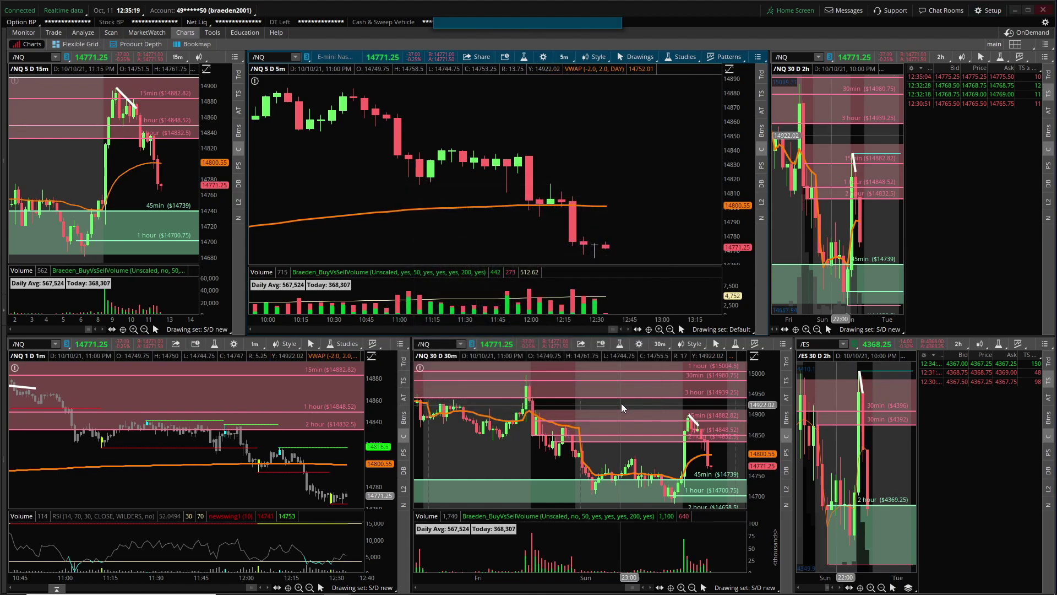
{"action": "left_click", "coordinate": [615, 24]}
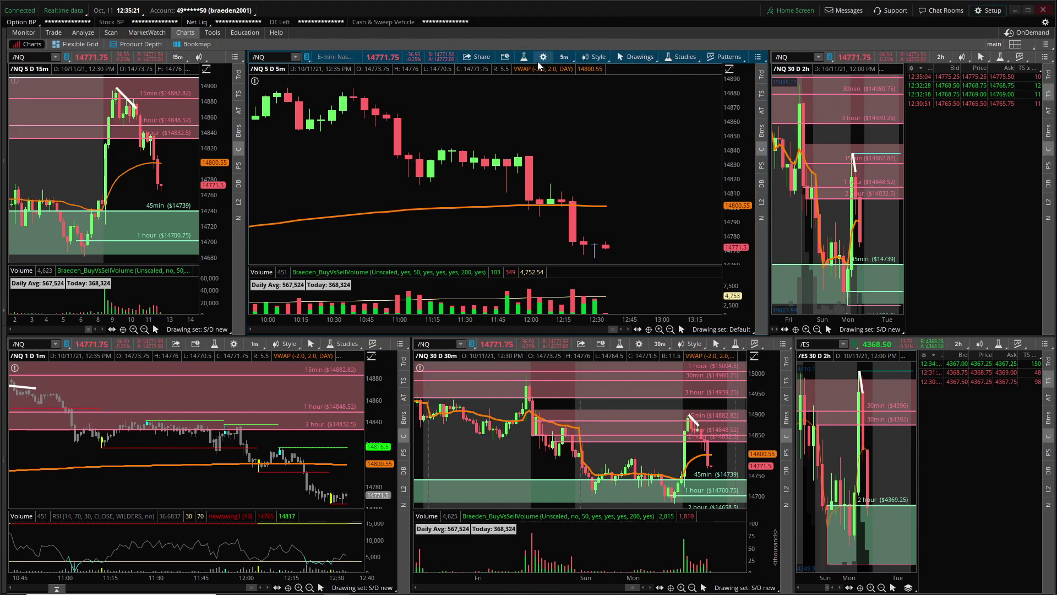
{"action": "left_click", "coordinate": [523, 57]}
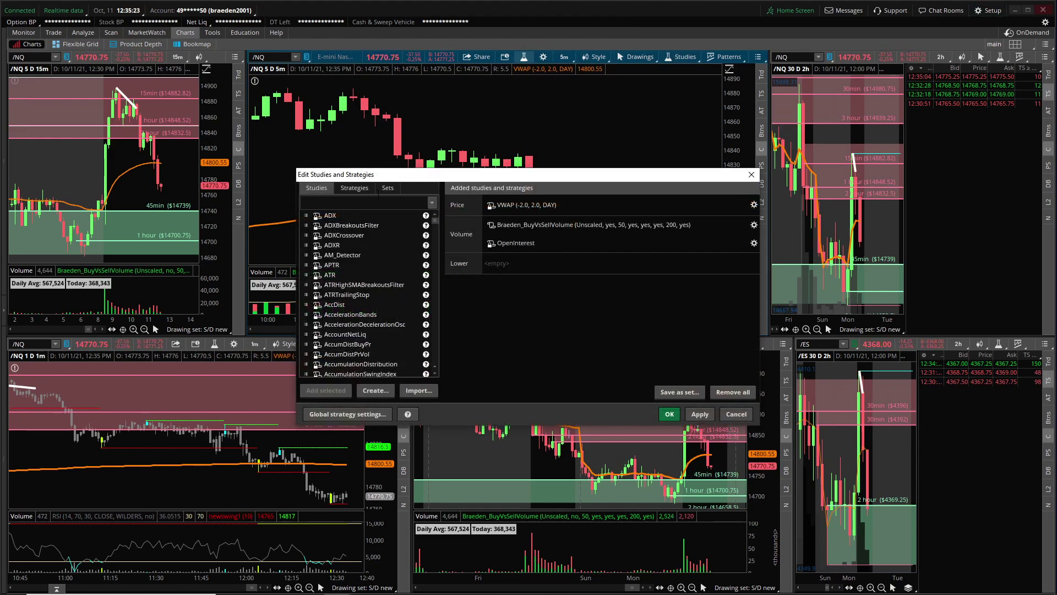
{"action": "left_click", "coordinate": [431, 202]}
{"action": "scroll", "coordinate": [409, 226], "scroll_direction": "down", "scroll_amount": 3}
{"action": "scroll", "coordinate": [356, 247], "scroll_direction": "up", "scroll_amount": 4}
Step: Filter studies by 'user', add Braeden_s_Volume, and remove Braeden_BuyVsSellVolume
{"action": "type", "text": "user"}
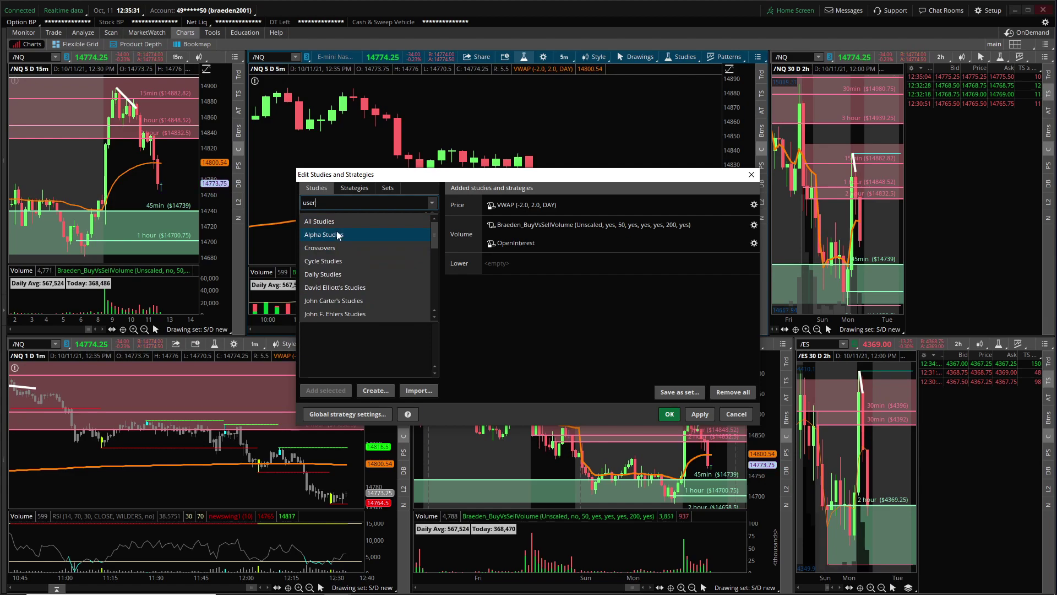
{"action": "left_click", "coordinate": [338, 234]}
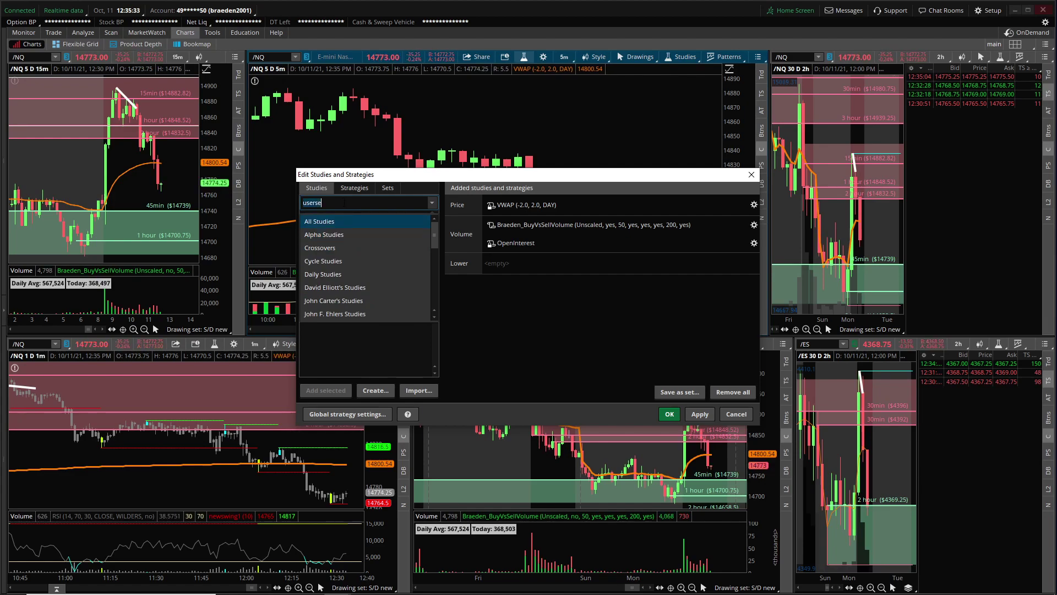
{"action": "left_click", "coordinate": [346, 358]}
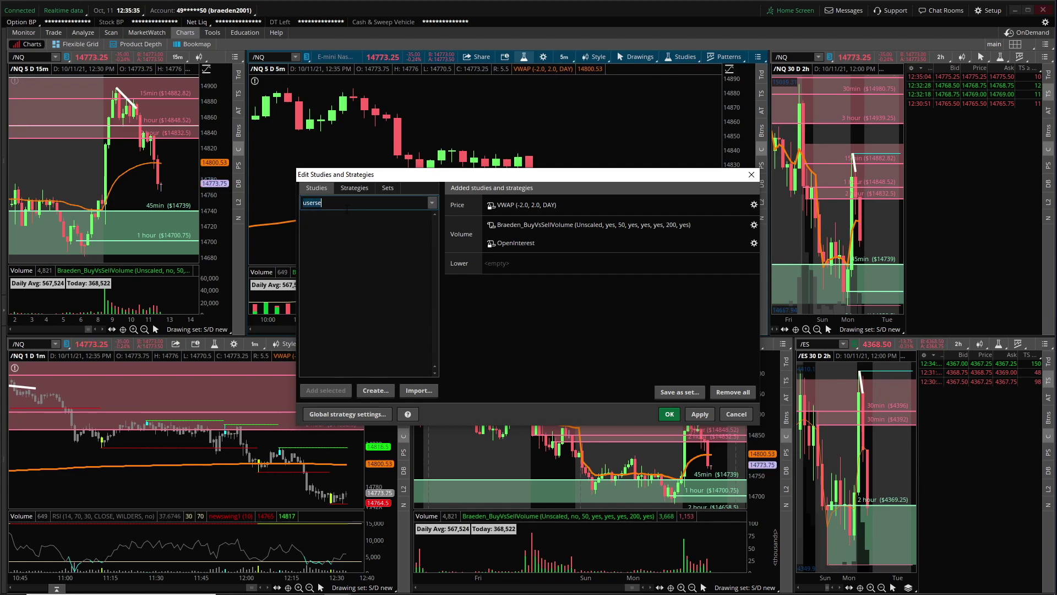
{"action": "type", "text": "user"}
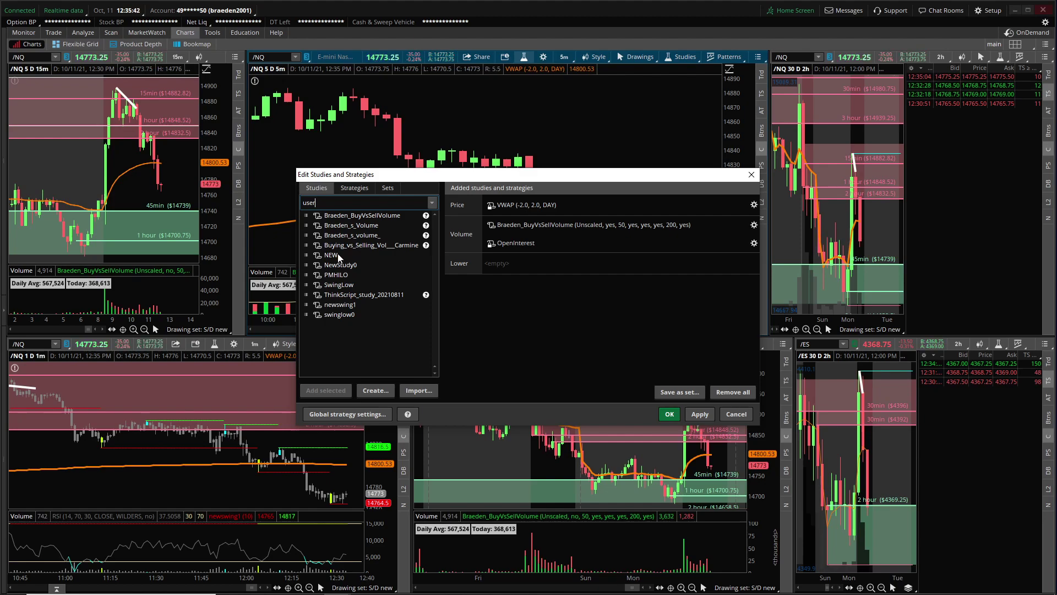
{"action": "left_click", "coordinate": [372, 227]}
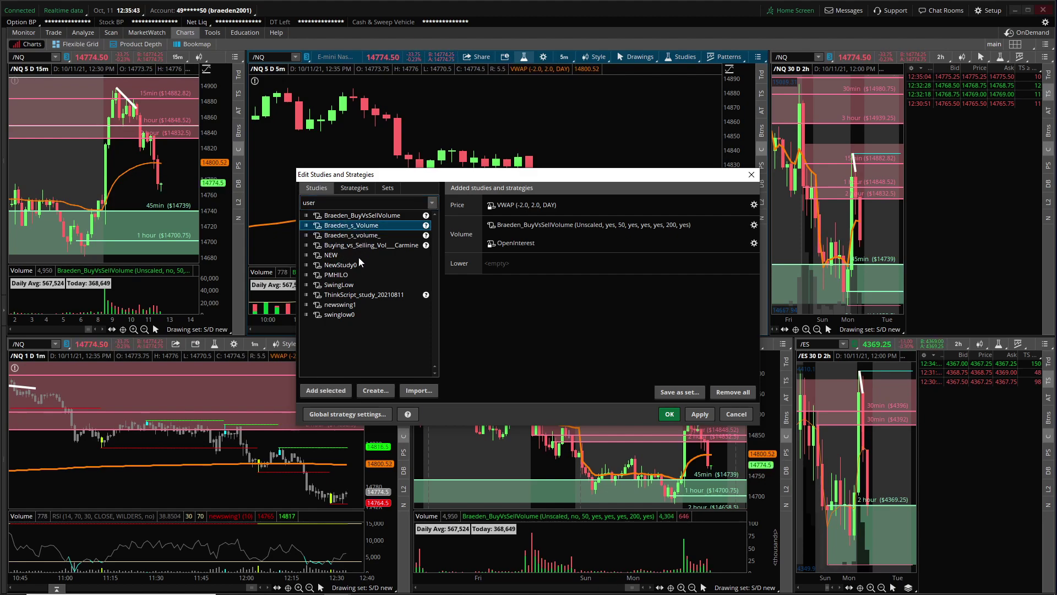
{"action": "double_click", "coordinate": [375, 230]}
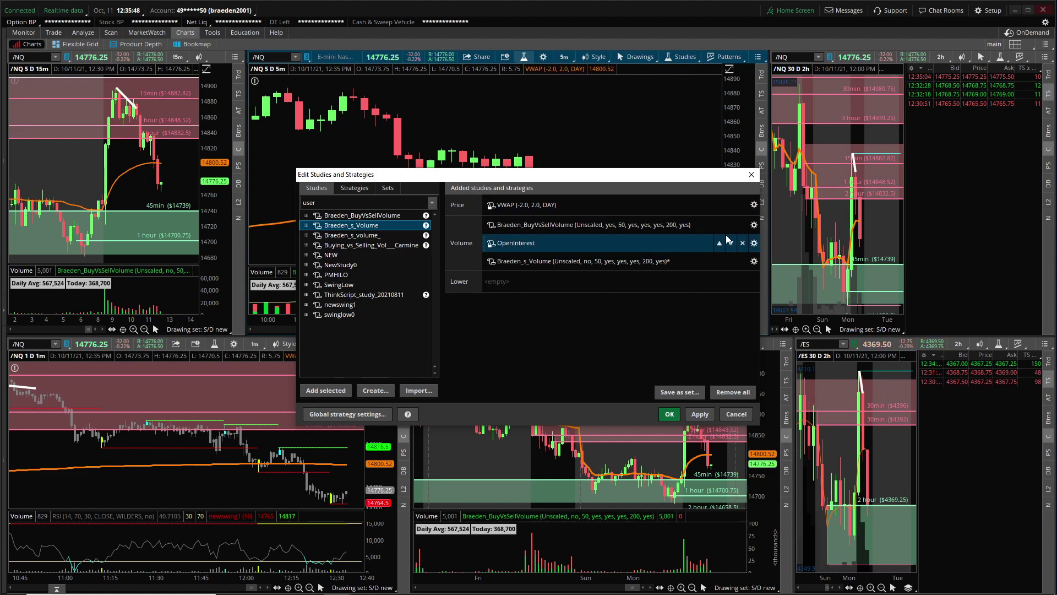
{"action": "left_click", "coordinate": [743, 224]}
Step: Confirm the study changes so the /NQ volume pane shows Braeden_s_Volume with OpenInterest
{"action": "left_click", "coordinate": [671, 414]}
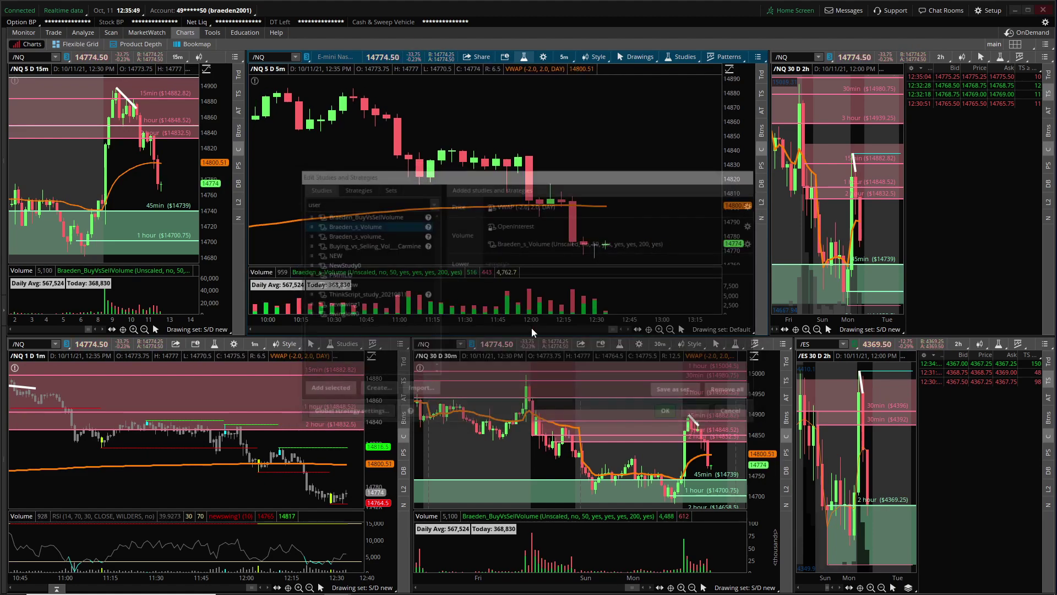